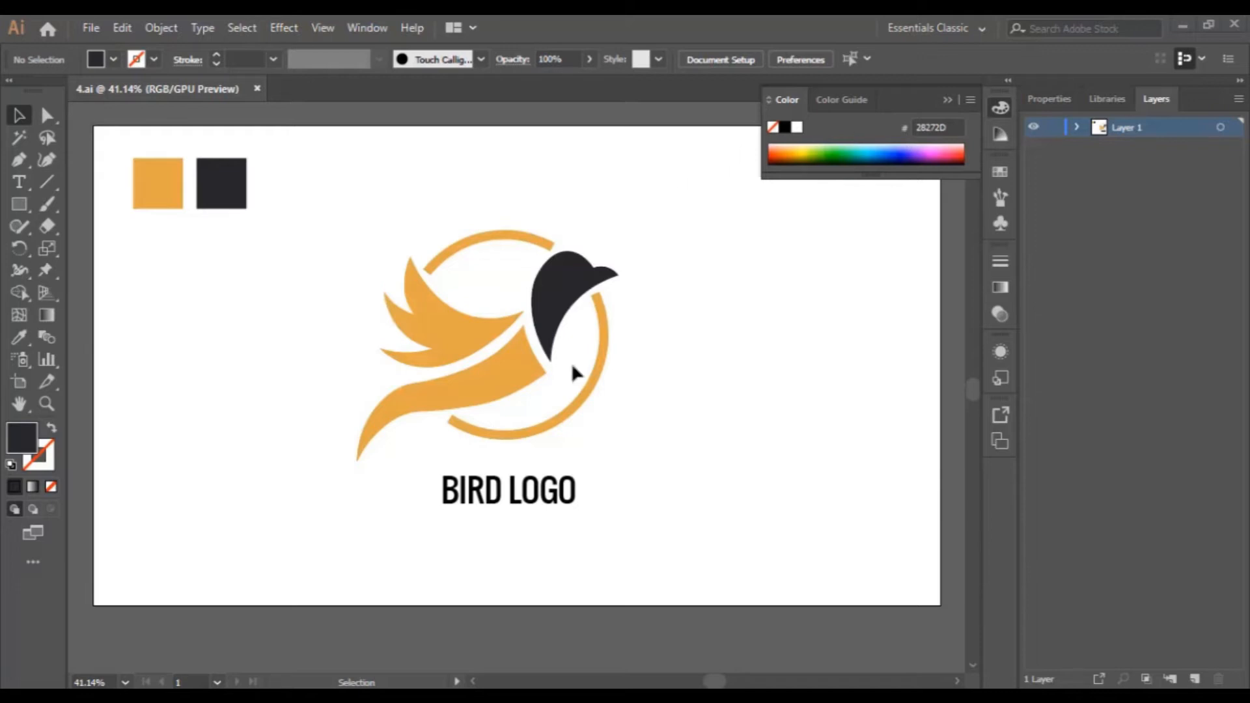
Step: Create a new document from the HDV/HDTV 1080 preset at 1920 x 1080 px
left_click(92, 28)
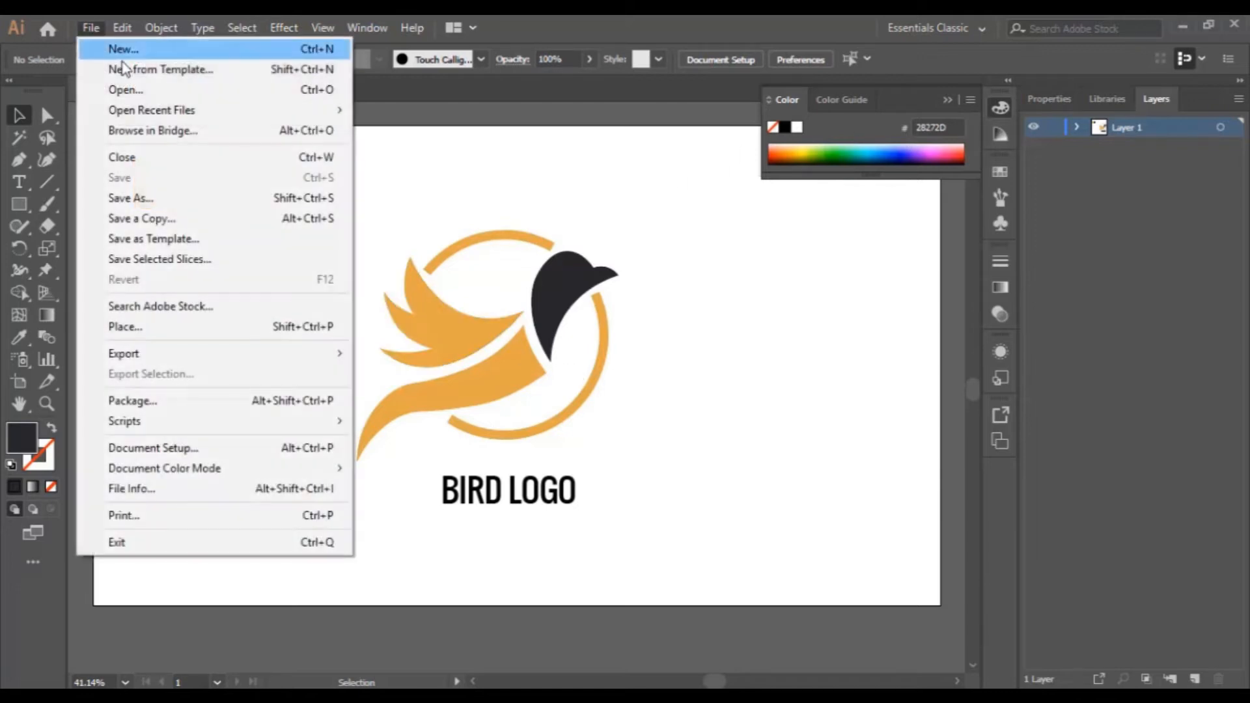
left_click(132, 51)
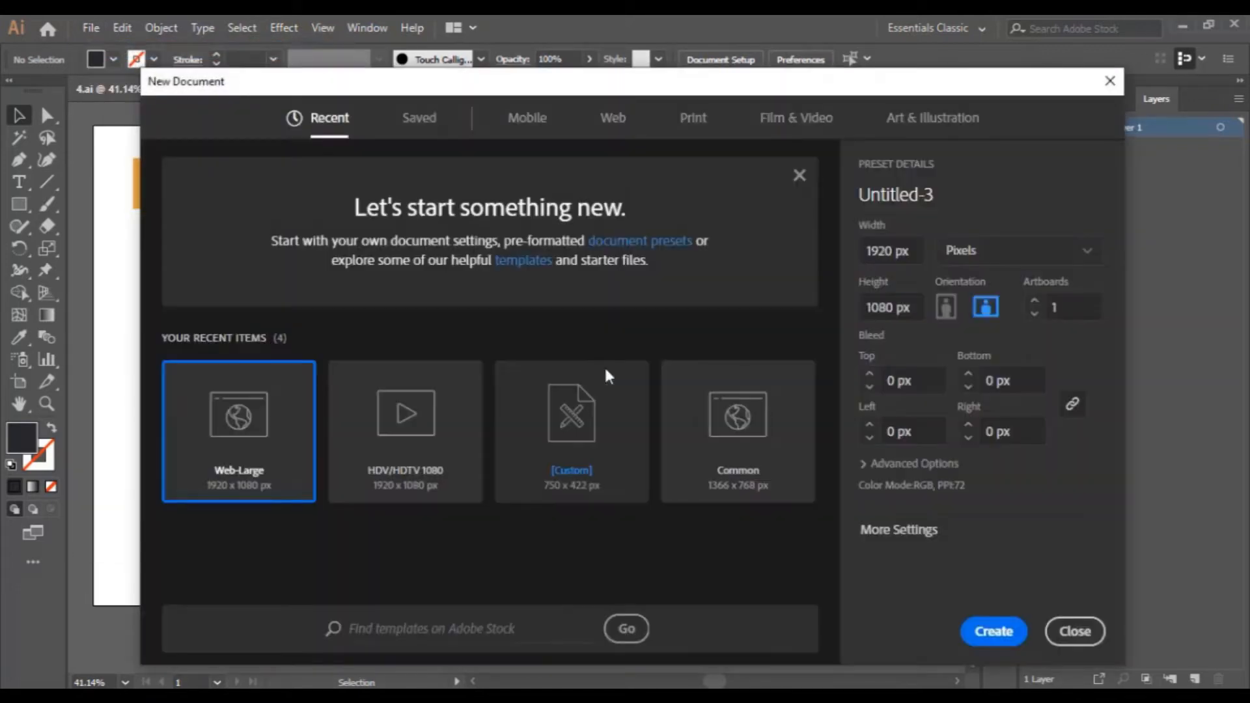
double_click(377, 424)
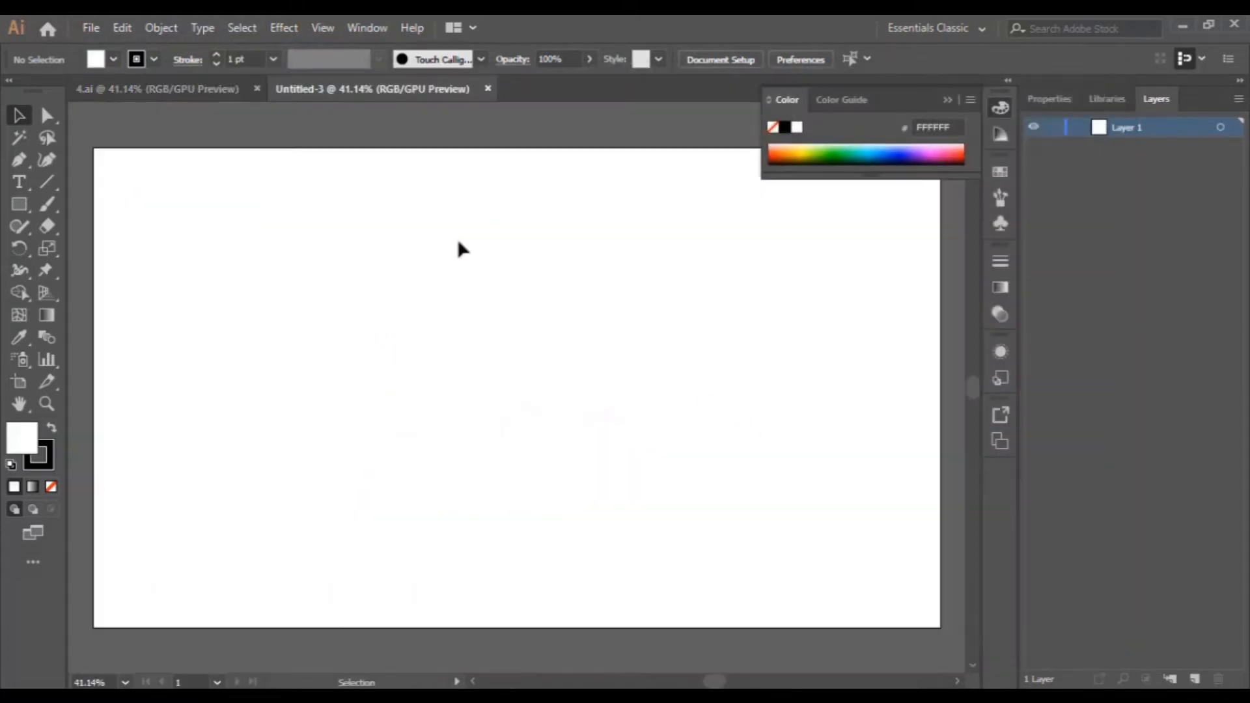
Step: Copy the orange and dark colour squares from 4.ai into the new document's upper-left area
left_click(207, 92)
left_click_drag(265, 233, 138, 164)
mouse_move(219, 182)
left_mouse_down()
mouse_move(364, 124)
mouse_move(401, 93)
mouse_move(321, 158)
mouse_move(187, 217)
mouse_move(220, 200)
left_mouse_up()
left_click(352, 243)
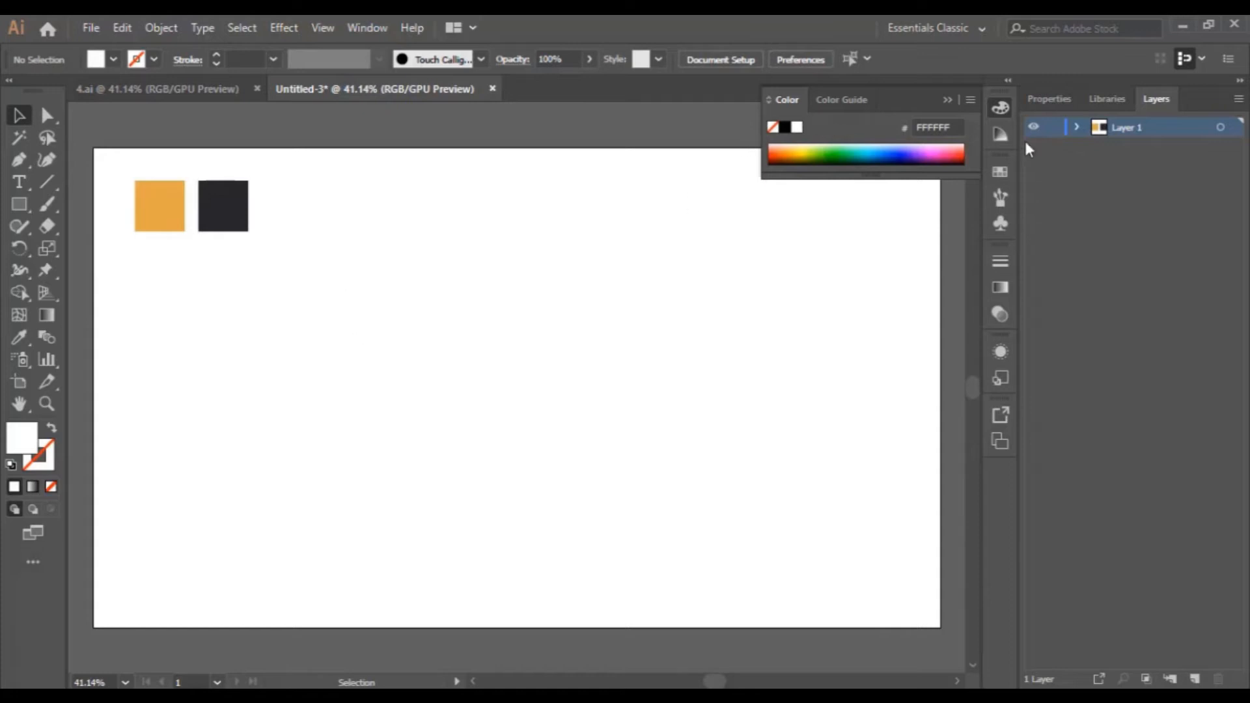
left_click(949, 100)
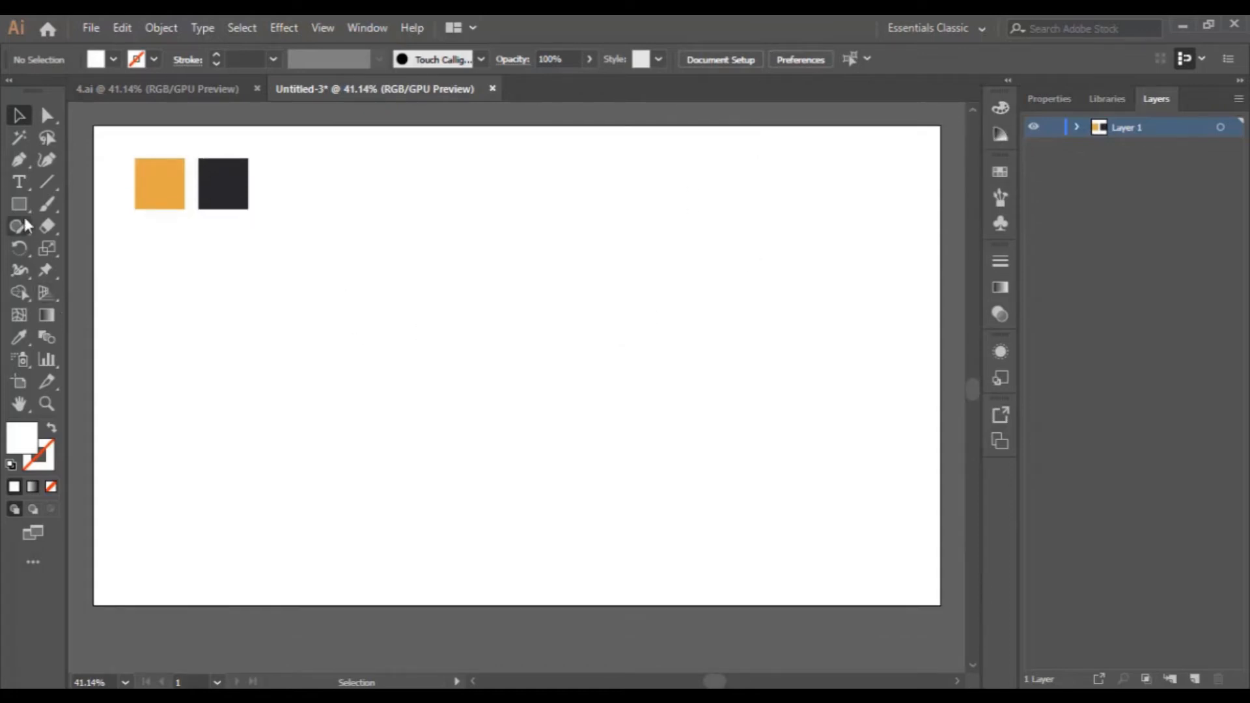
Step: Draw a closed bird-head outline with the Pen tool, with a curved crown, small beak and neck tapering to a lower point
left_click(19, 160)
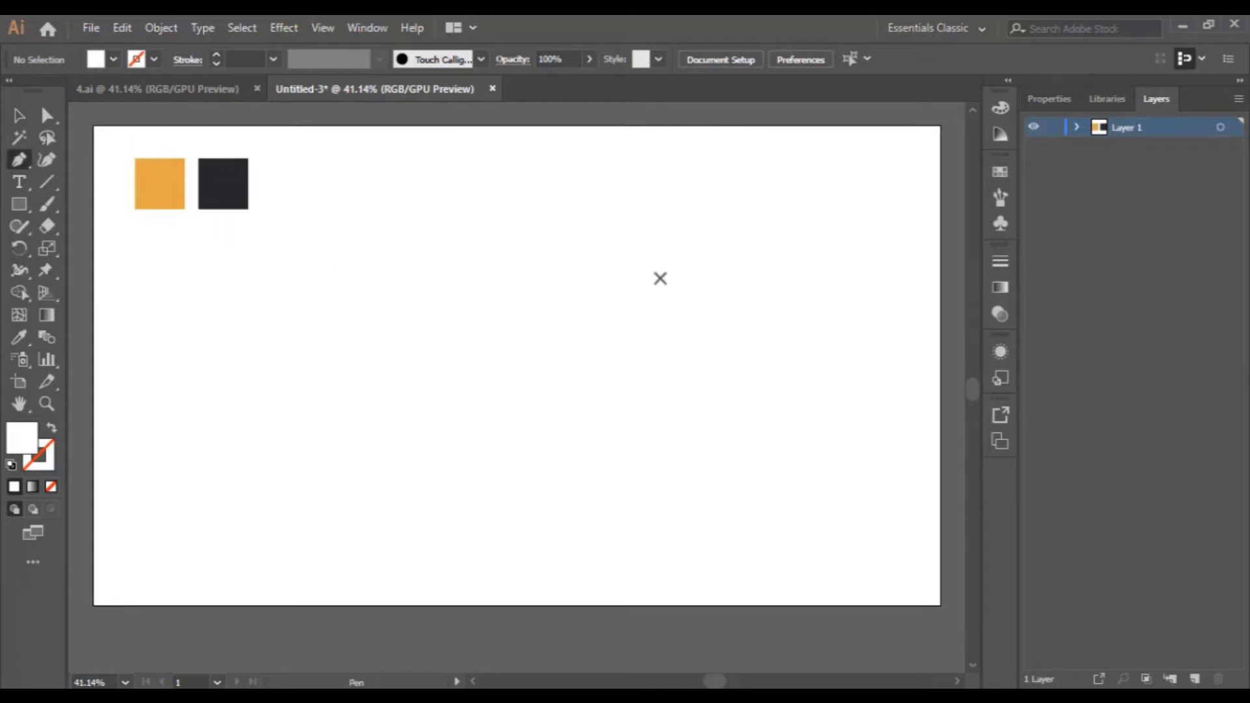
left_click(678, 270)
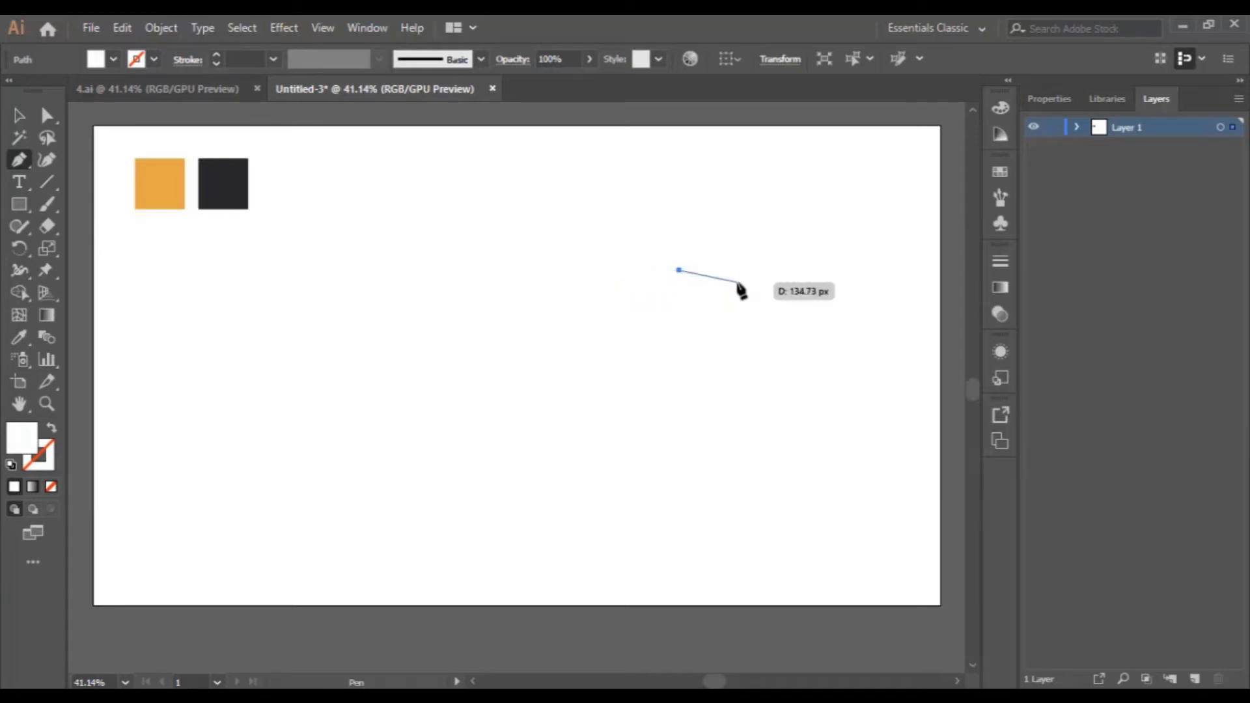
left_click_drag(737, 283, 769, 314)
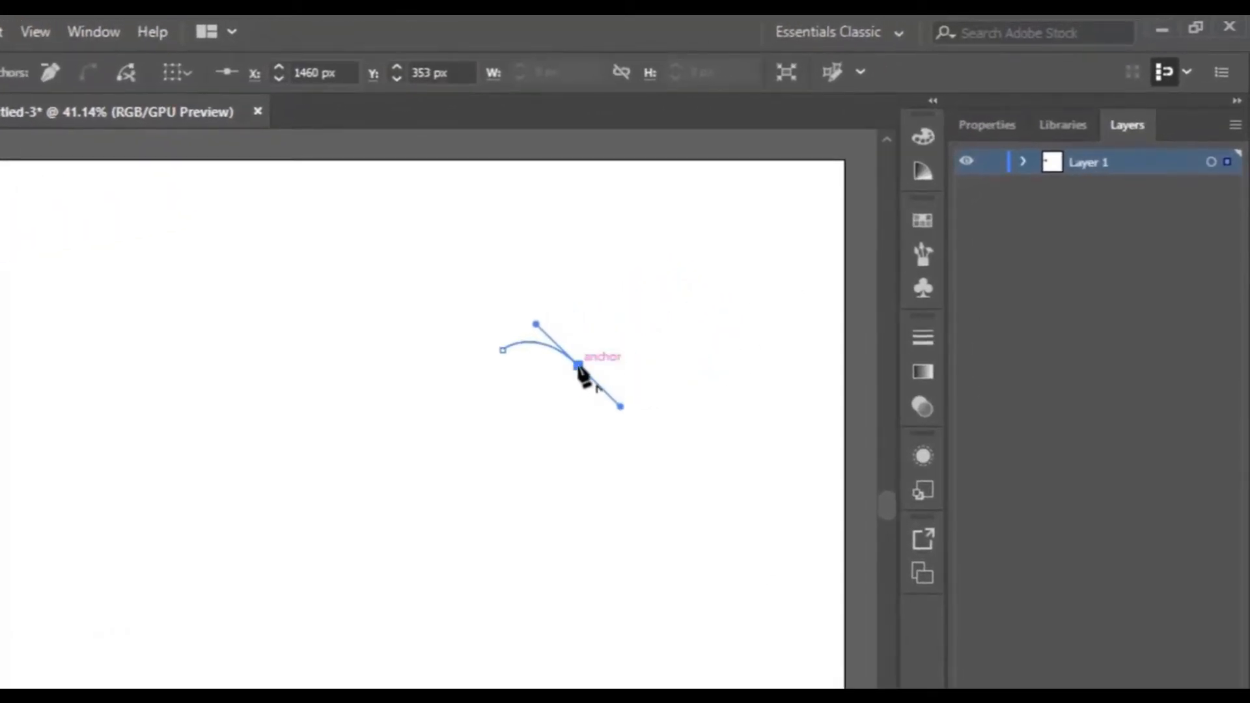
left_click(577, 366)
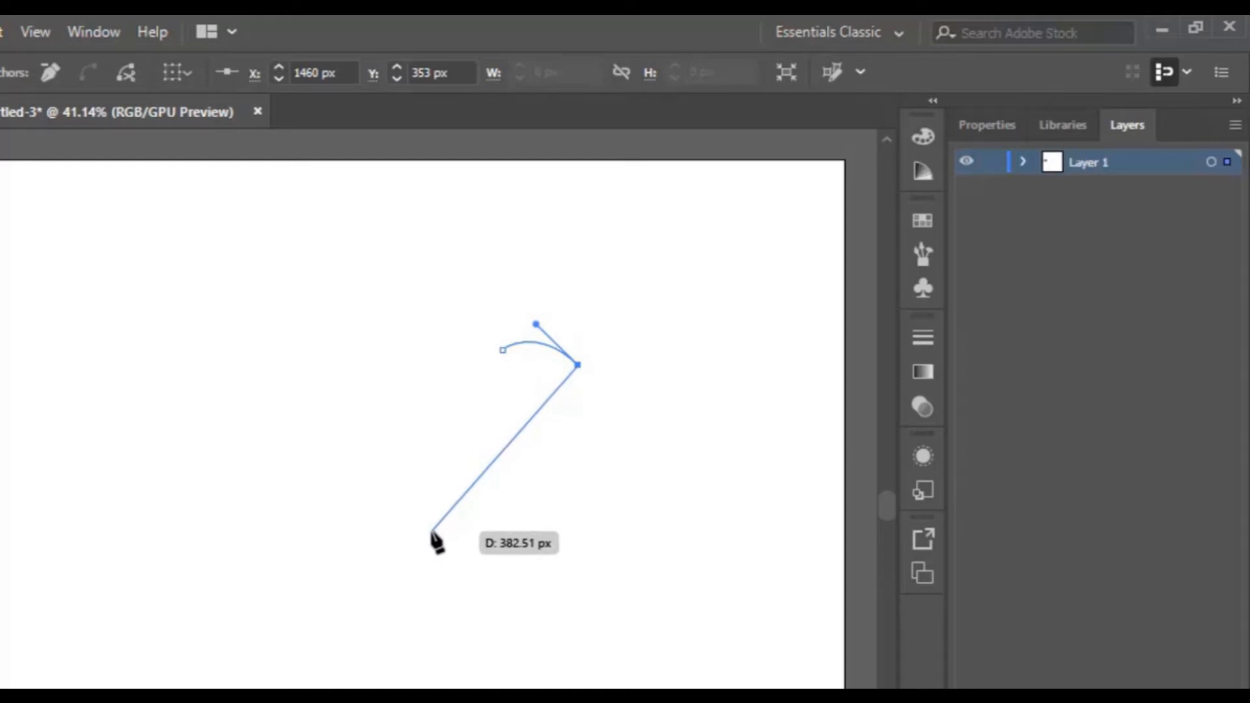
left_click_drag(432, 531, 451, 699)
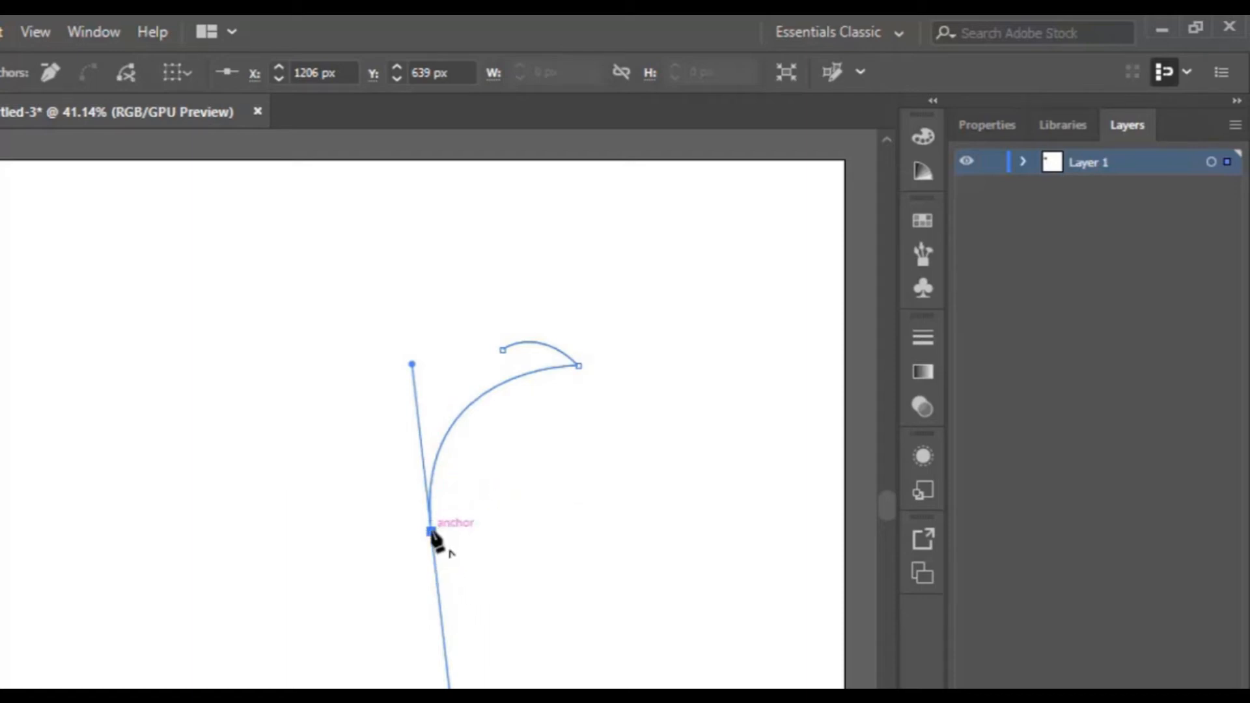
left_click_drag(432, 531, 463, 203)
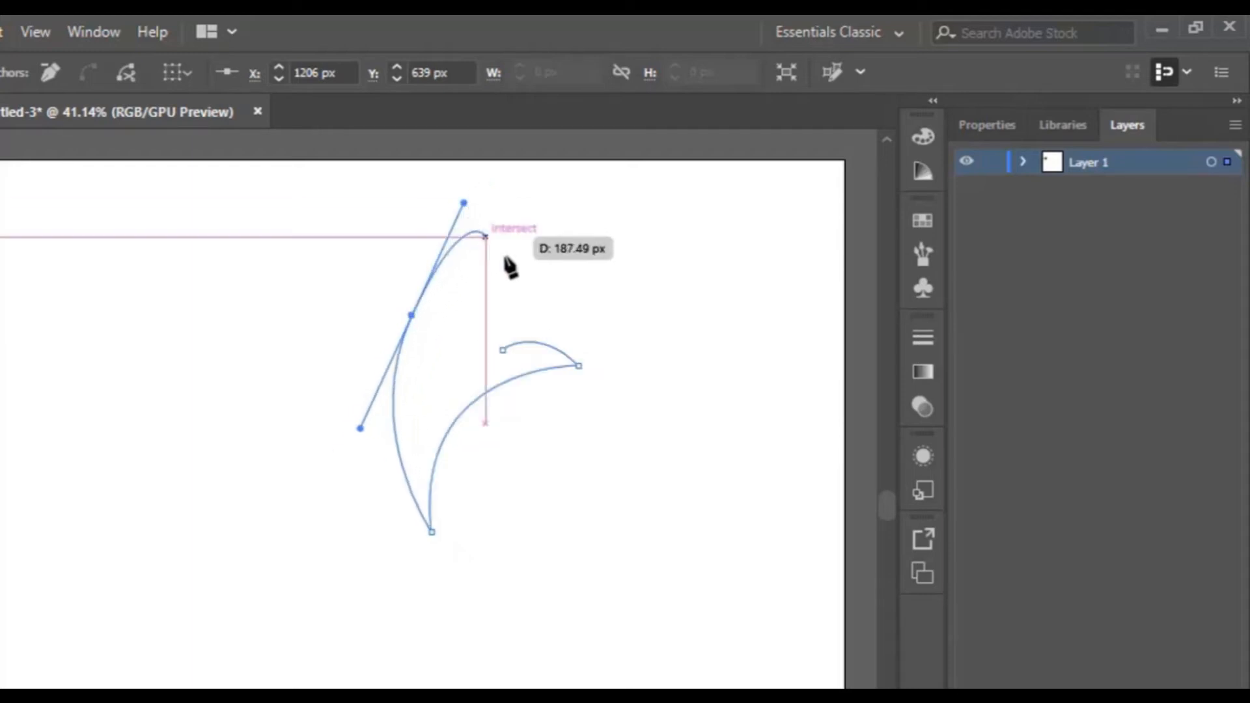
left_click(412, 316)
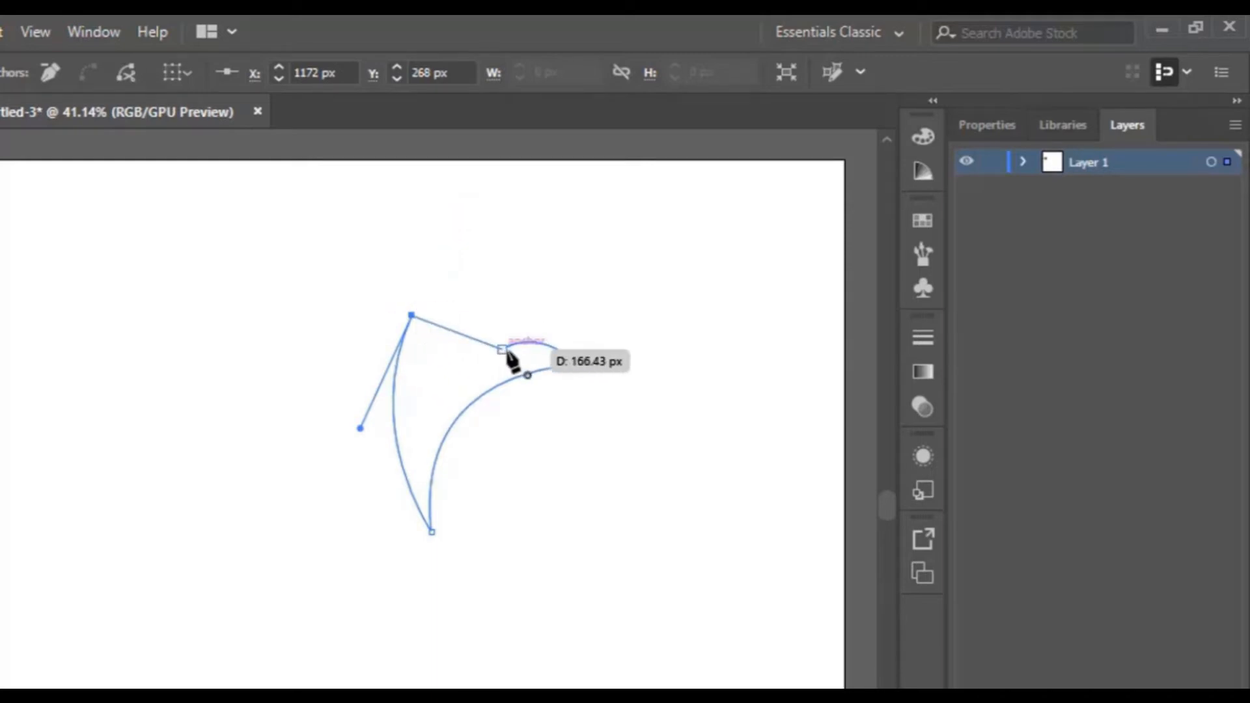
left_click_drag(502, 350, 553, 422)
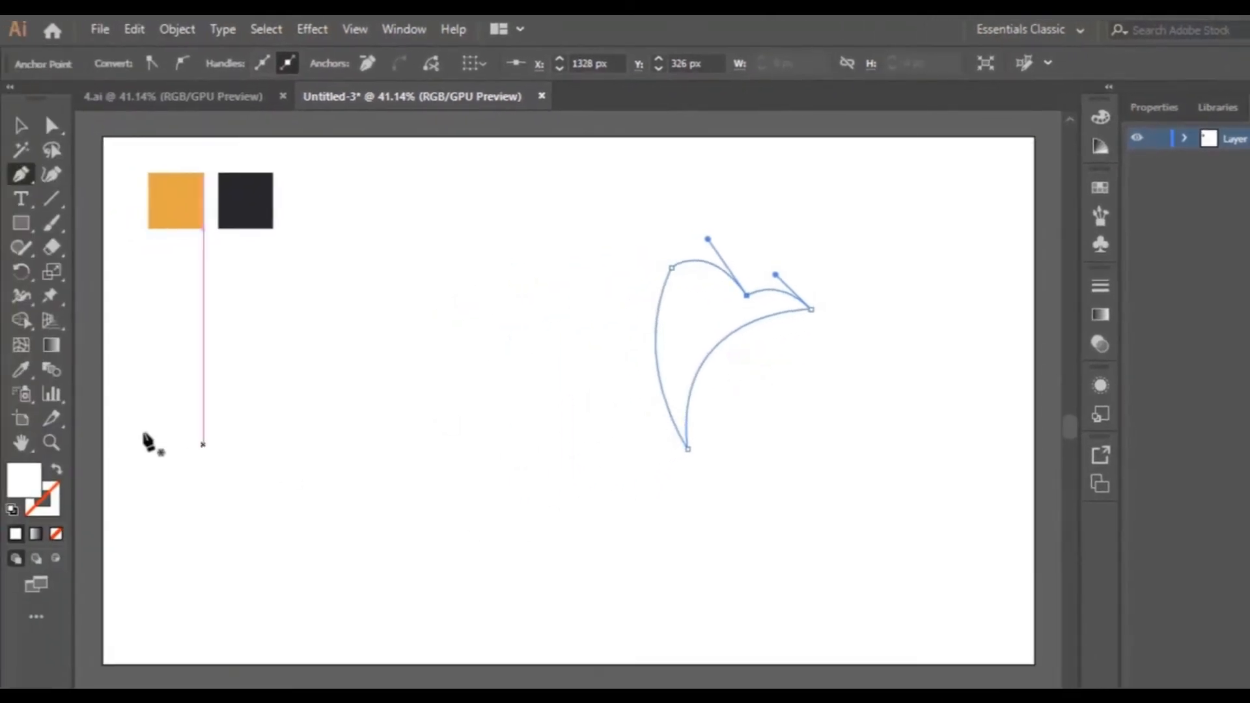
Step: Give the bird-head outline no fill and a black stroke, 000000
left_click(58, 470)
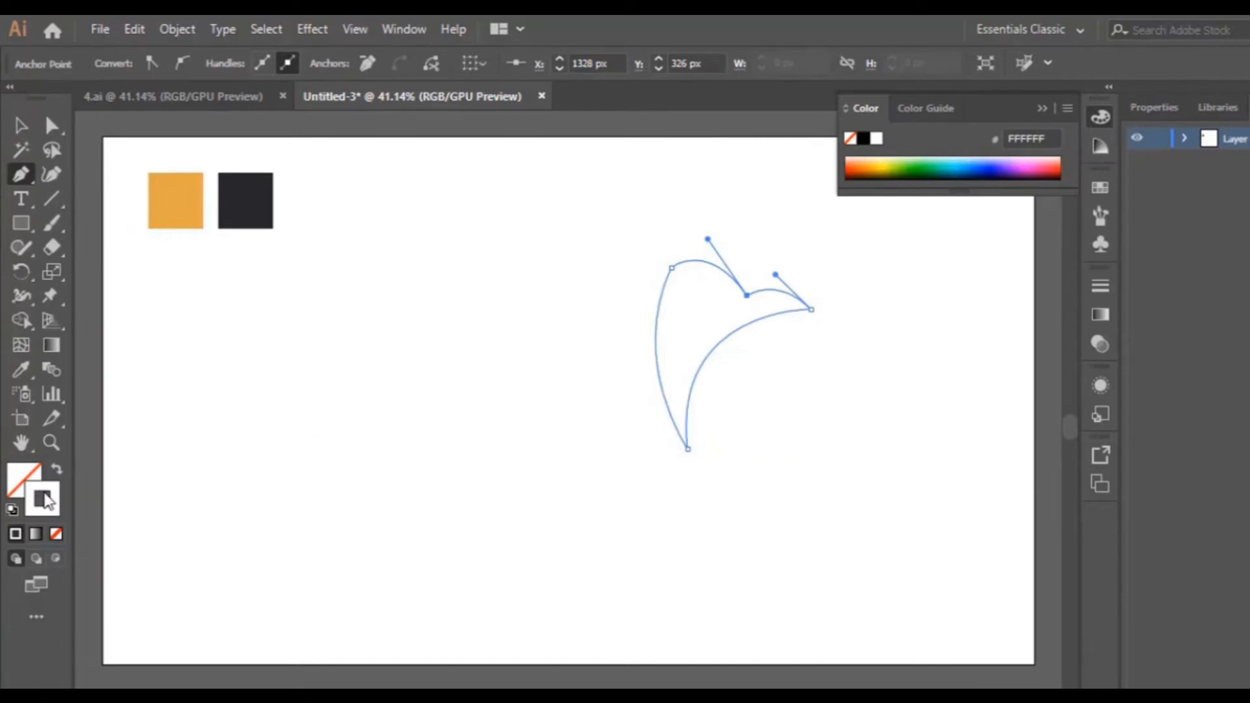
double_click(45, 501)
left_click_drag(912, 385, 734, 558)
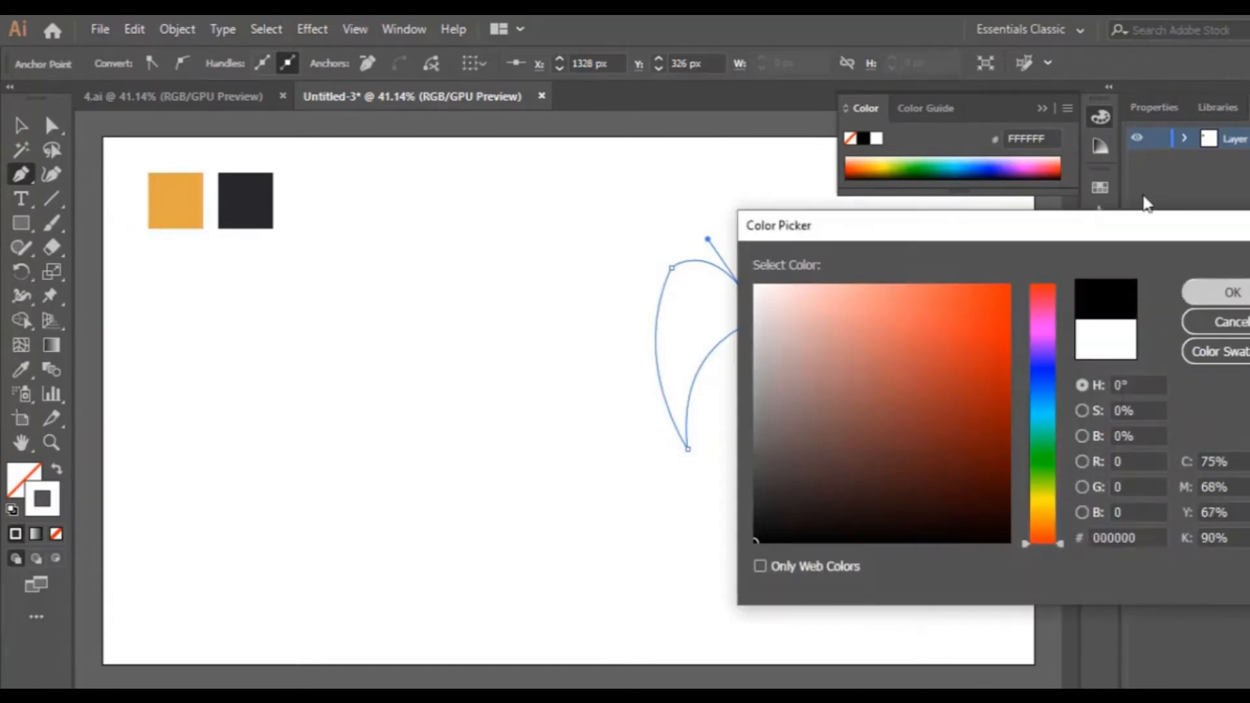
key("Return")
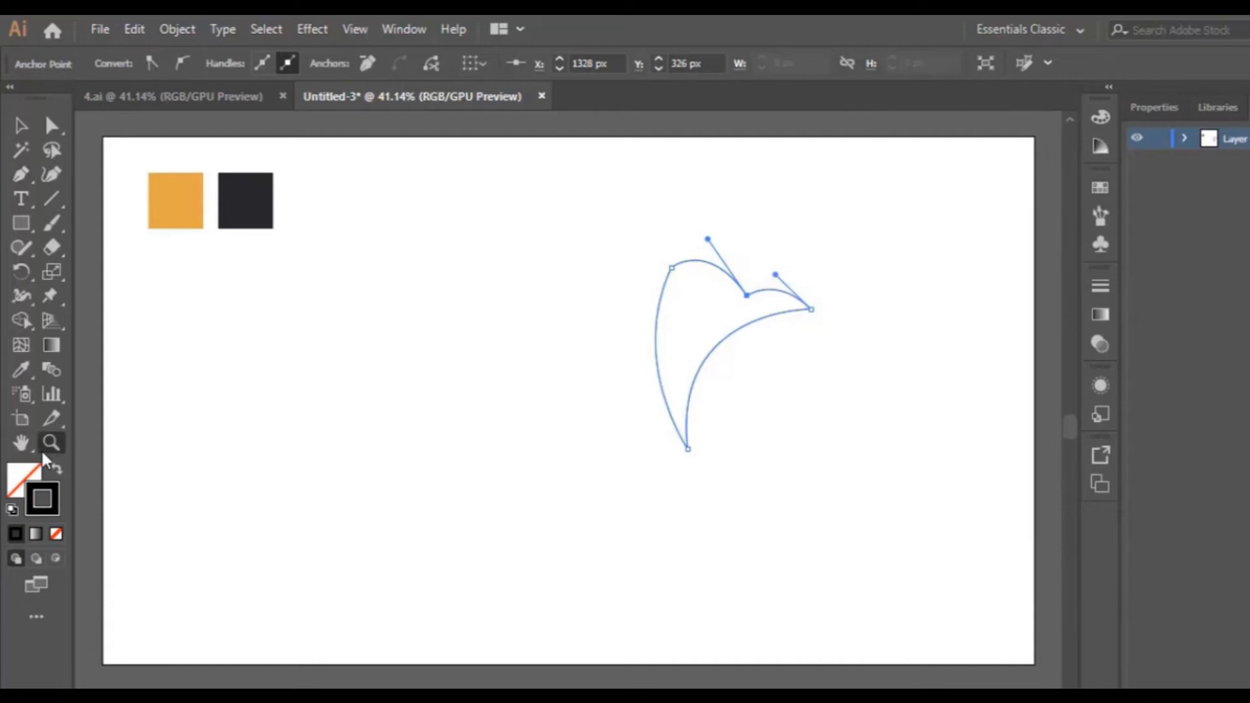
Step: Round the back of the bird's head with the Curvature tool and extend the neck's lower tip downward
left_click(715, 338)
left_click(492, 431)
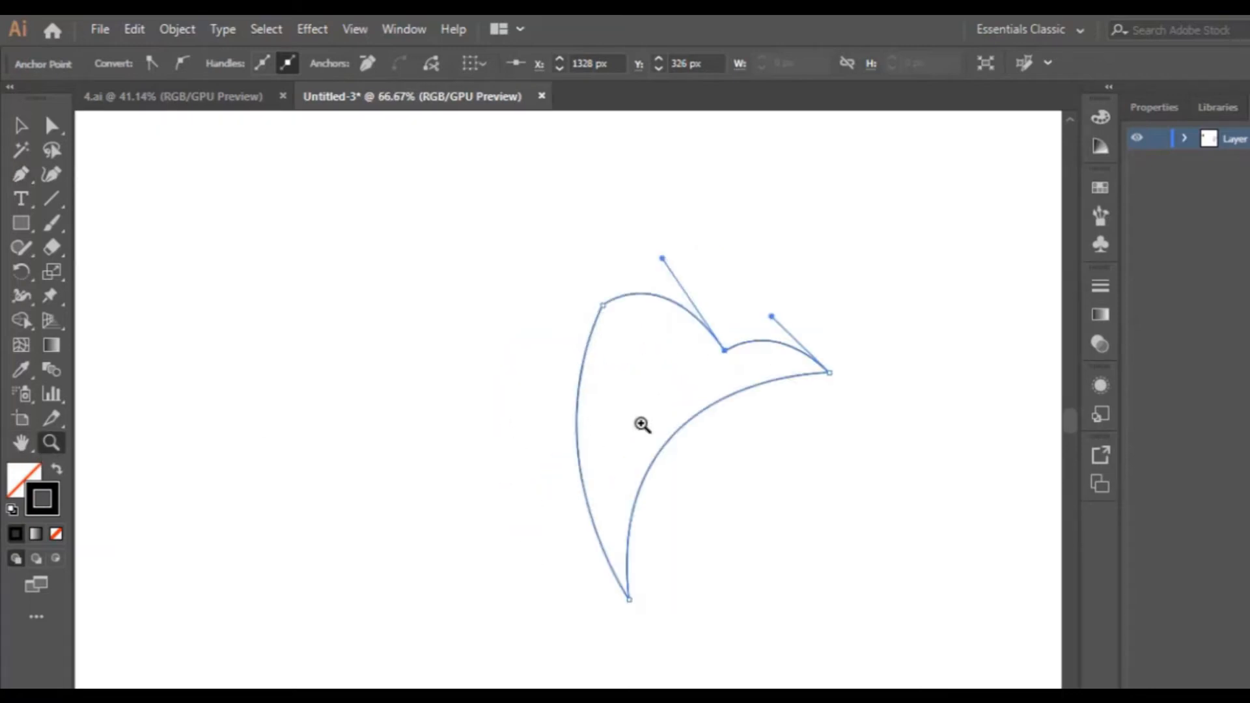
left_click(641, 424)
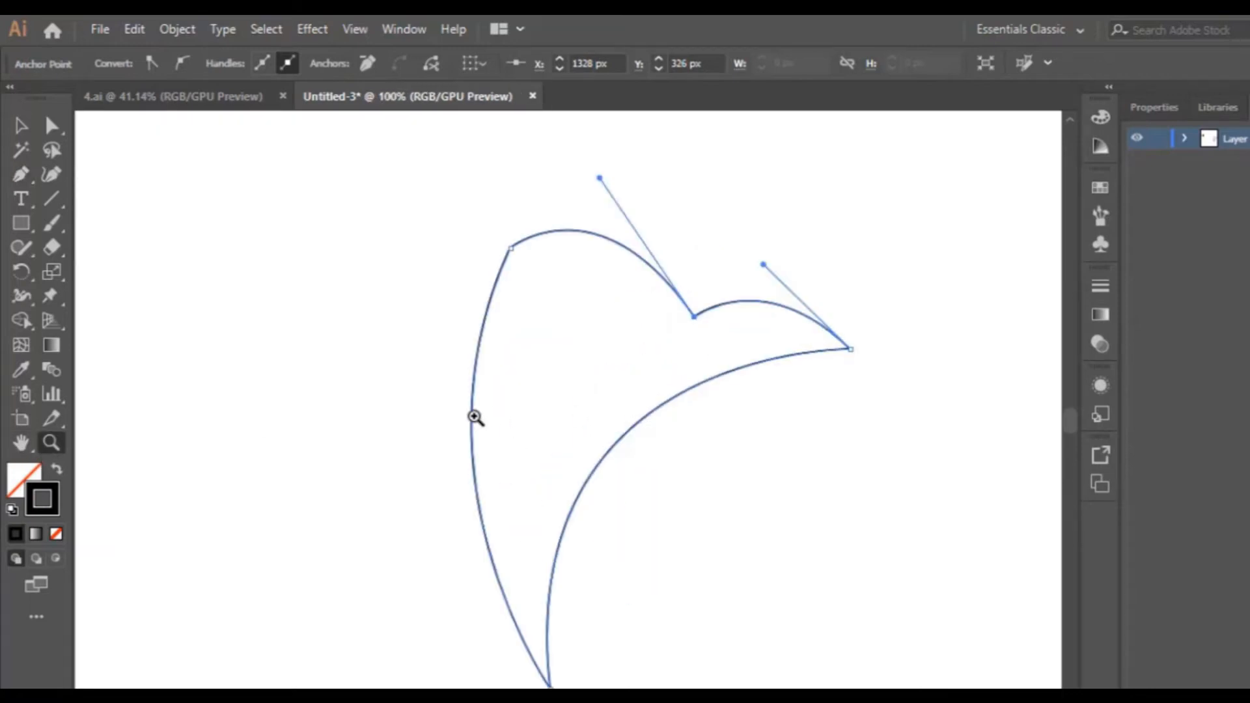
left_click(52, 174)
left_click_drag(511, 248, 464, 366)
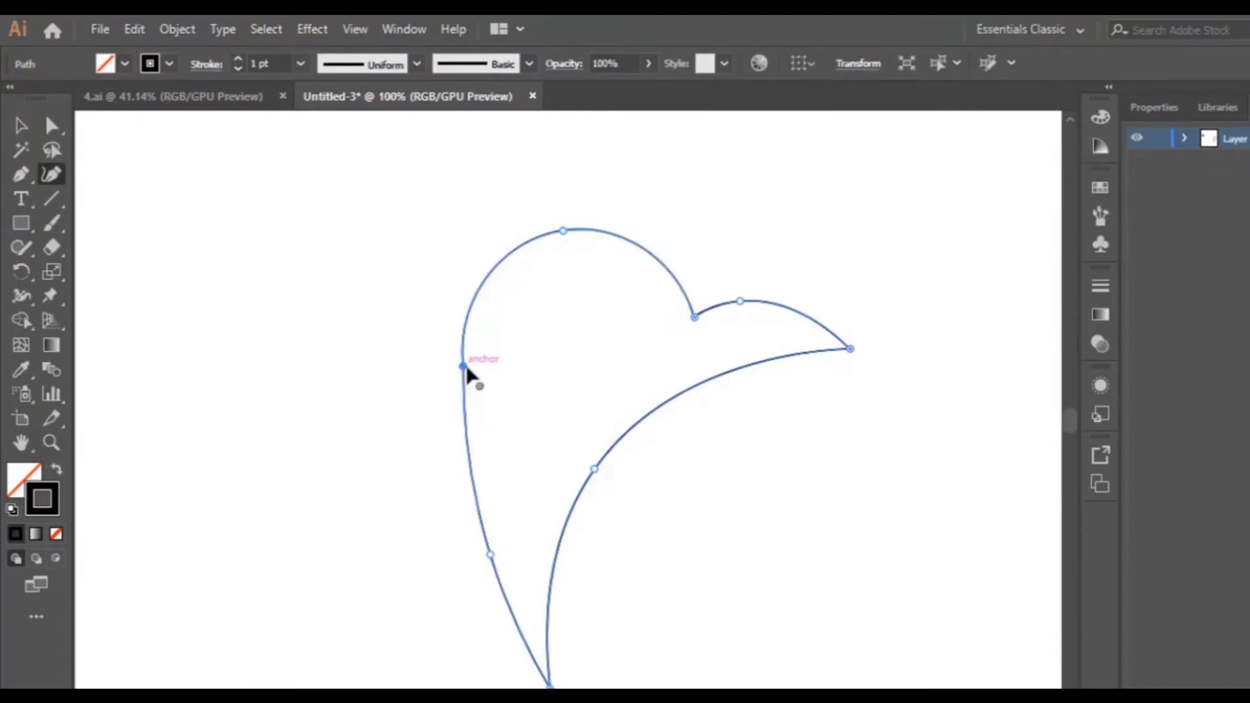
scroll(538, 271, "down", 5)
left_click_drag(462, 220, 458, 276)
scroll(553, 404, "down", 4)
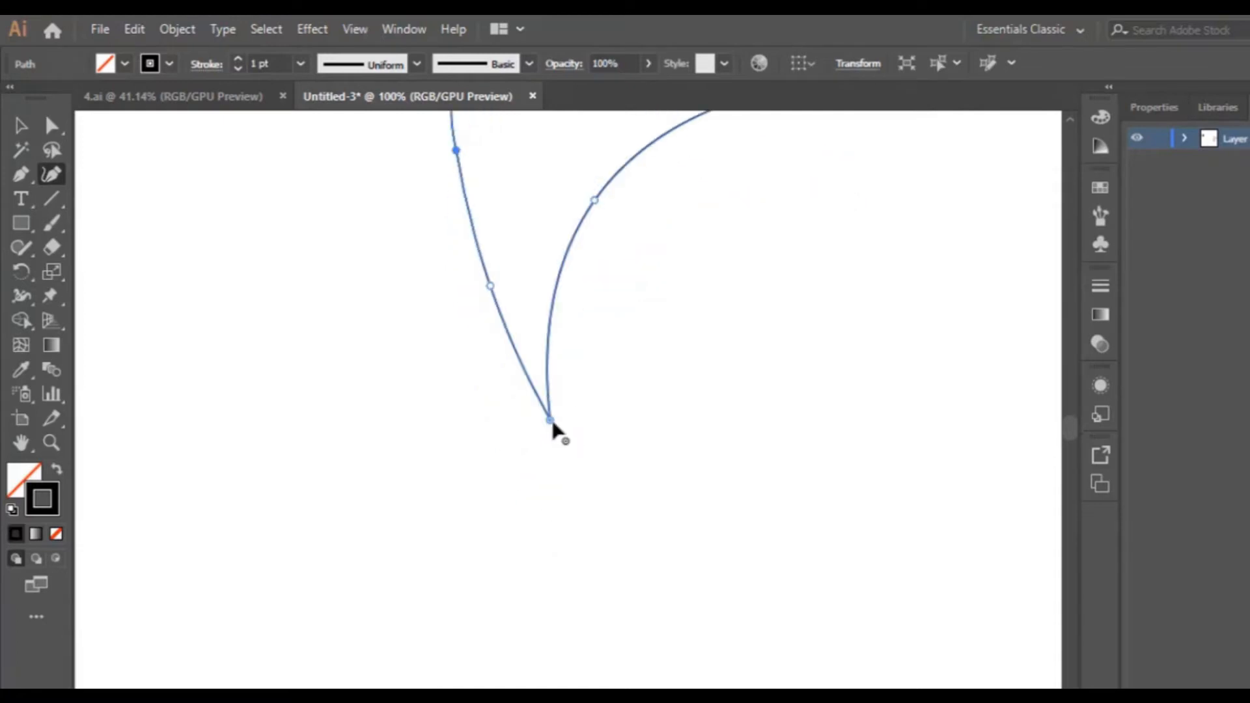
left_click_drag(551, 422, 612, 513)
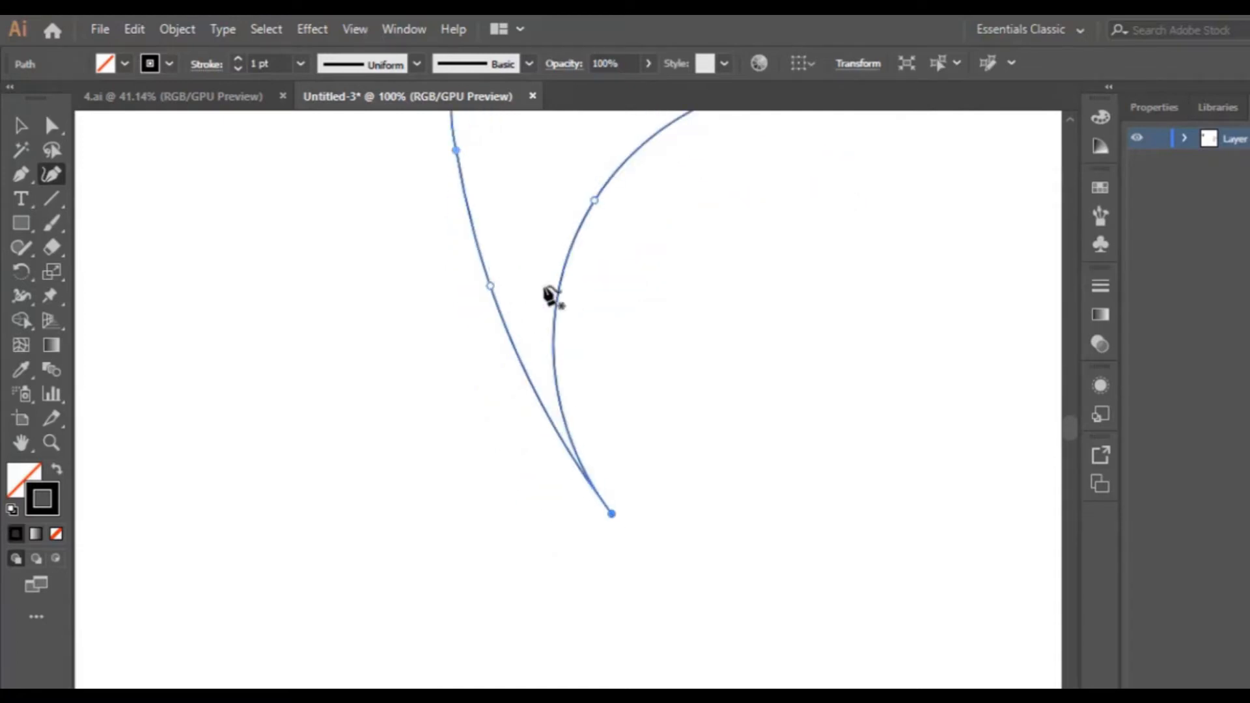
Step: Reshape the notch between crown and beak, raise the beak's upper curve, and pull the beak tip slightly inward
scroll(577, 289, "up", 8)
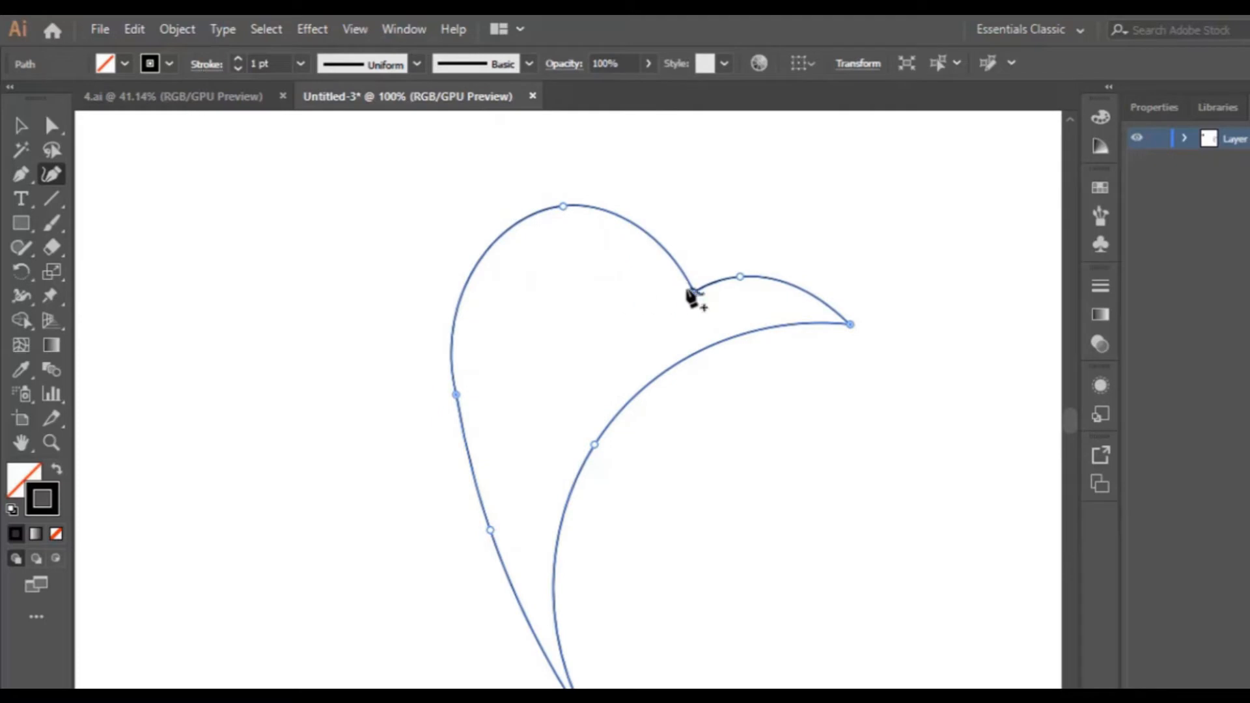
left_click_drag(694, 292, 696, 284)
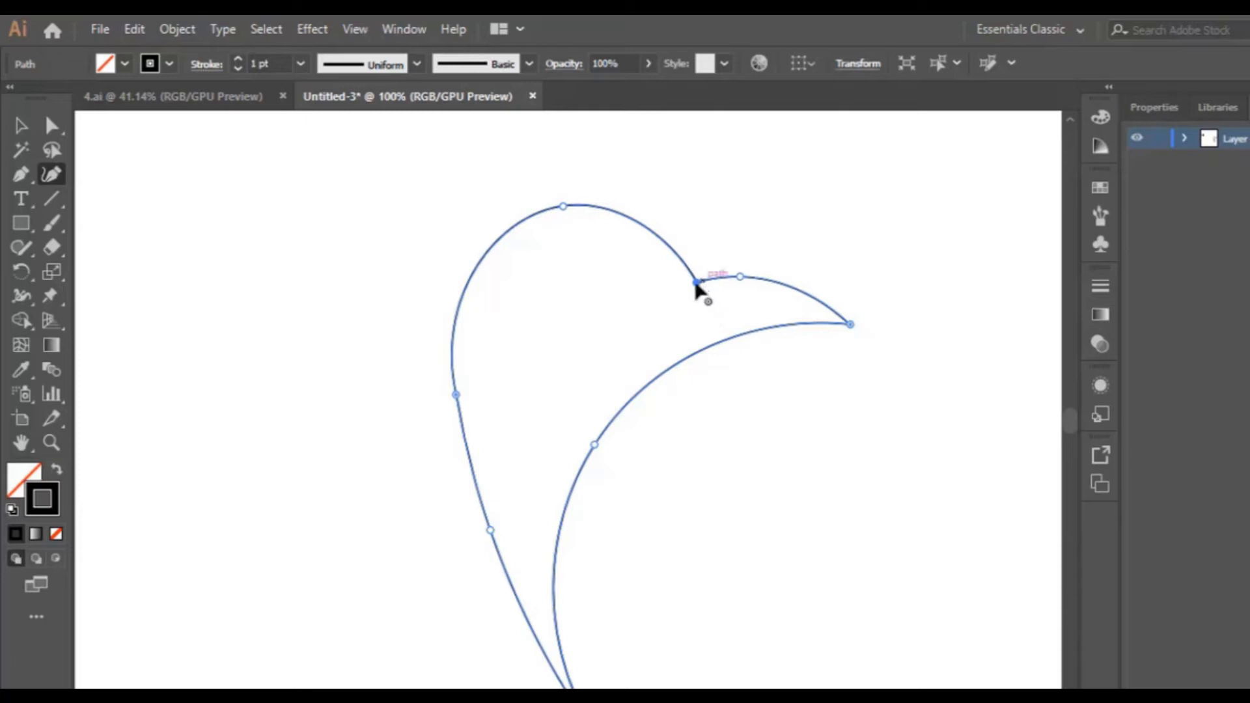
left_click_drag(696, 283, 737, 264)
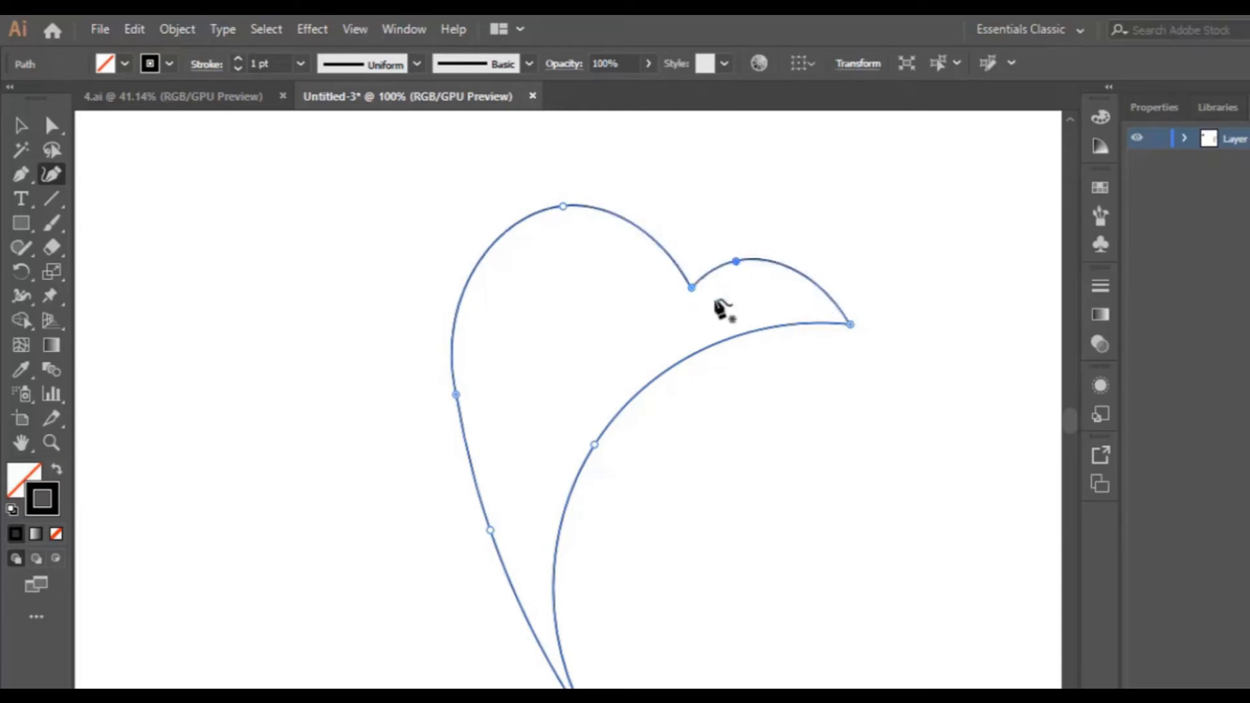
scroll(703, 327, "down", 2)
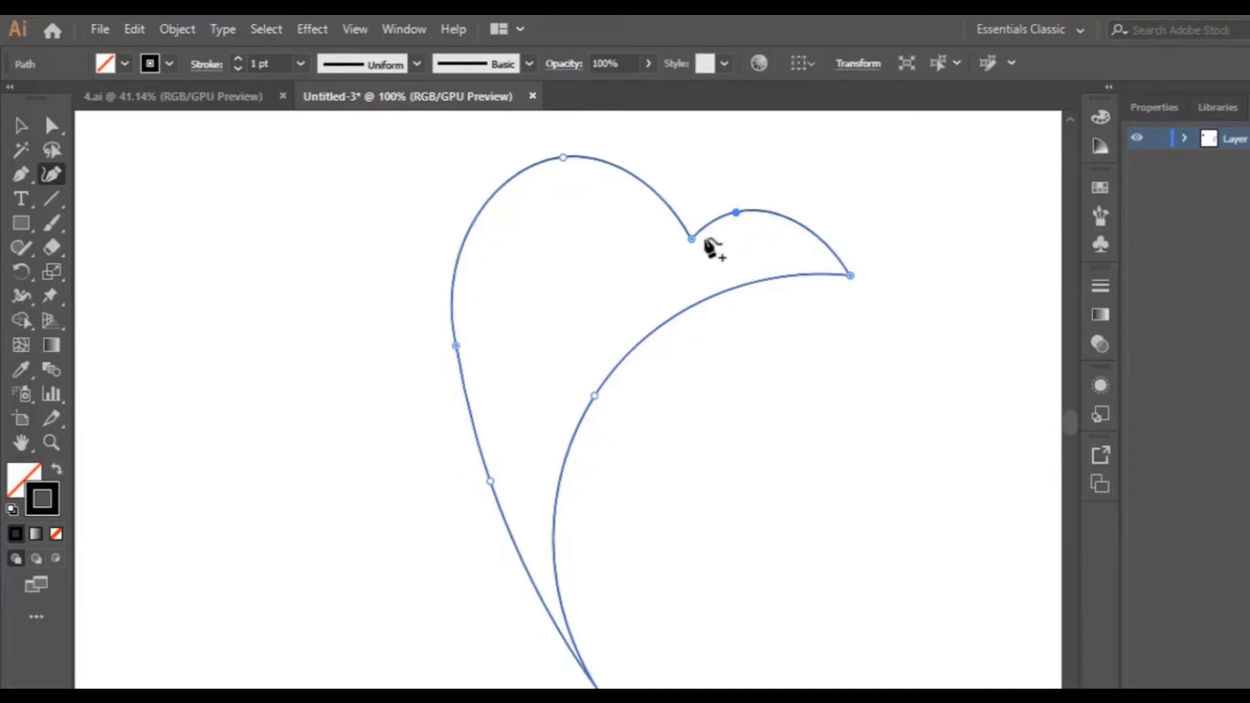
left_click_drag(691, 238, 689, 227)
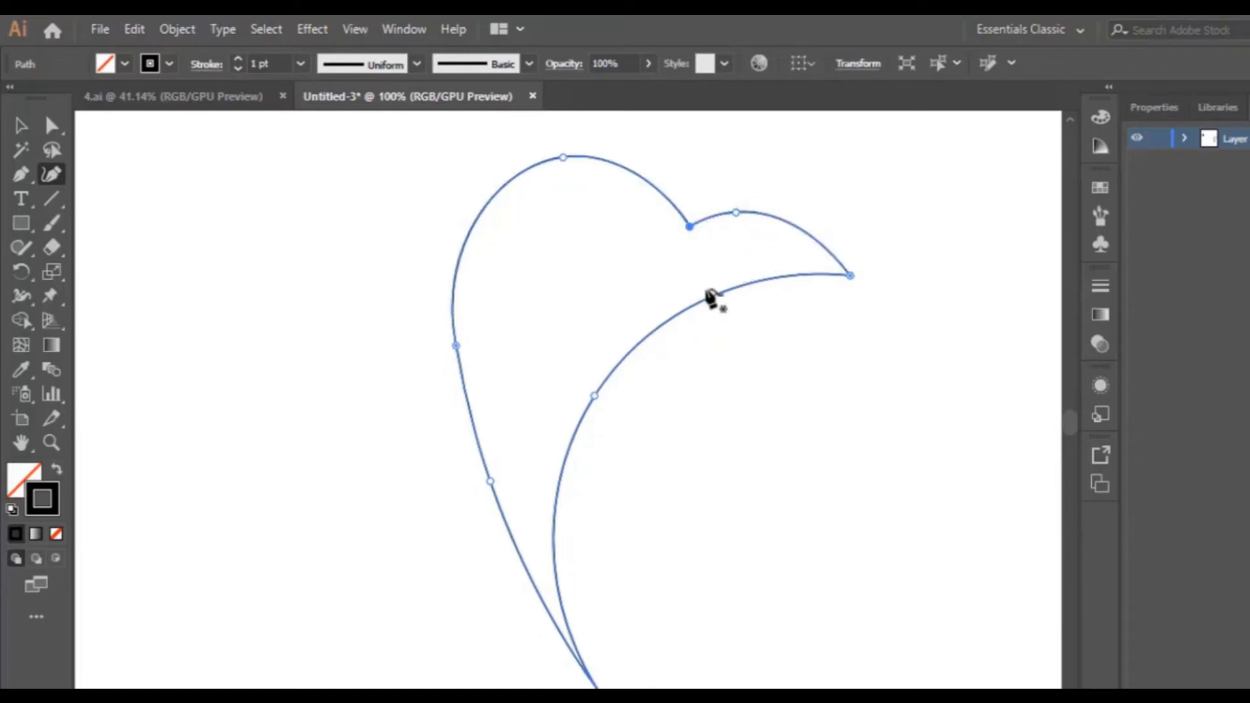
left_click_drag(850, 275, 824, 278)
Step: Shift the neck's lower tip slightly back and move the inner curve's midpoint outward to widen the neck
scroll(800, 330, "down", 2)
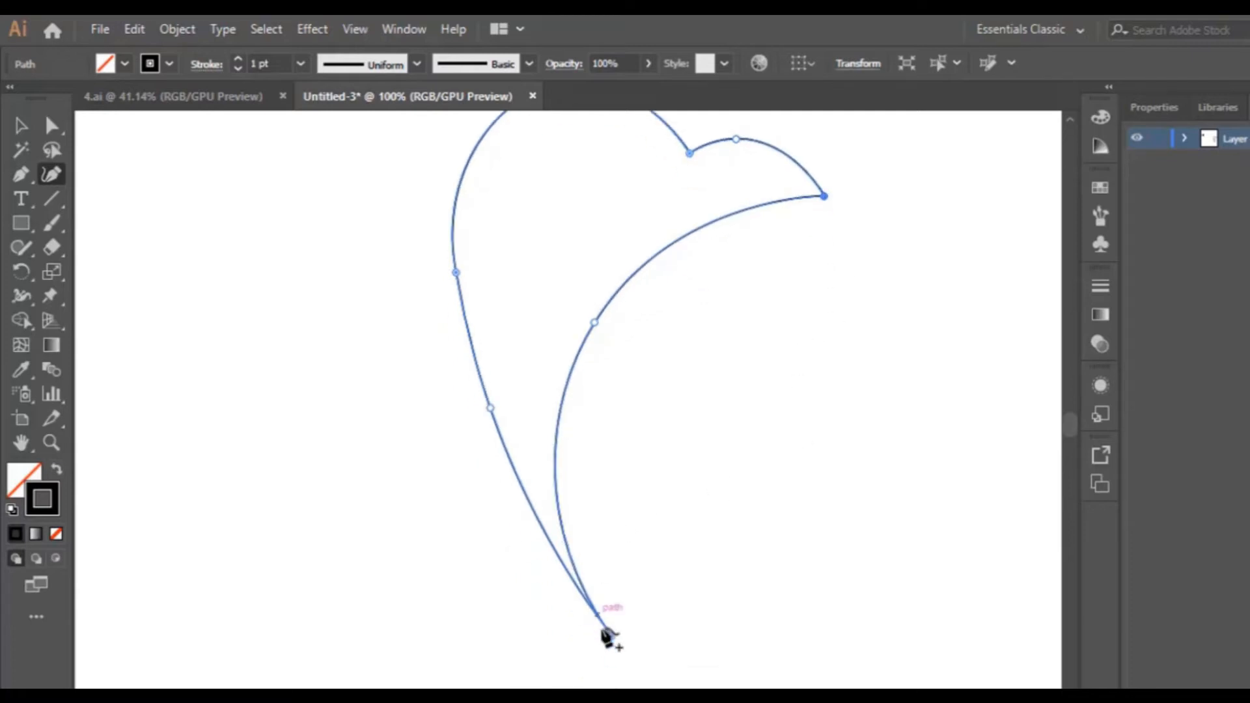
left_click_drag(613, 638, 586, 632)
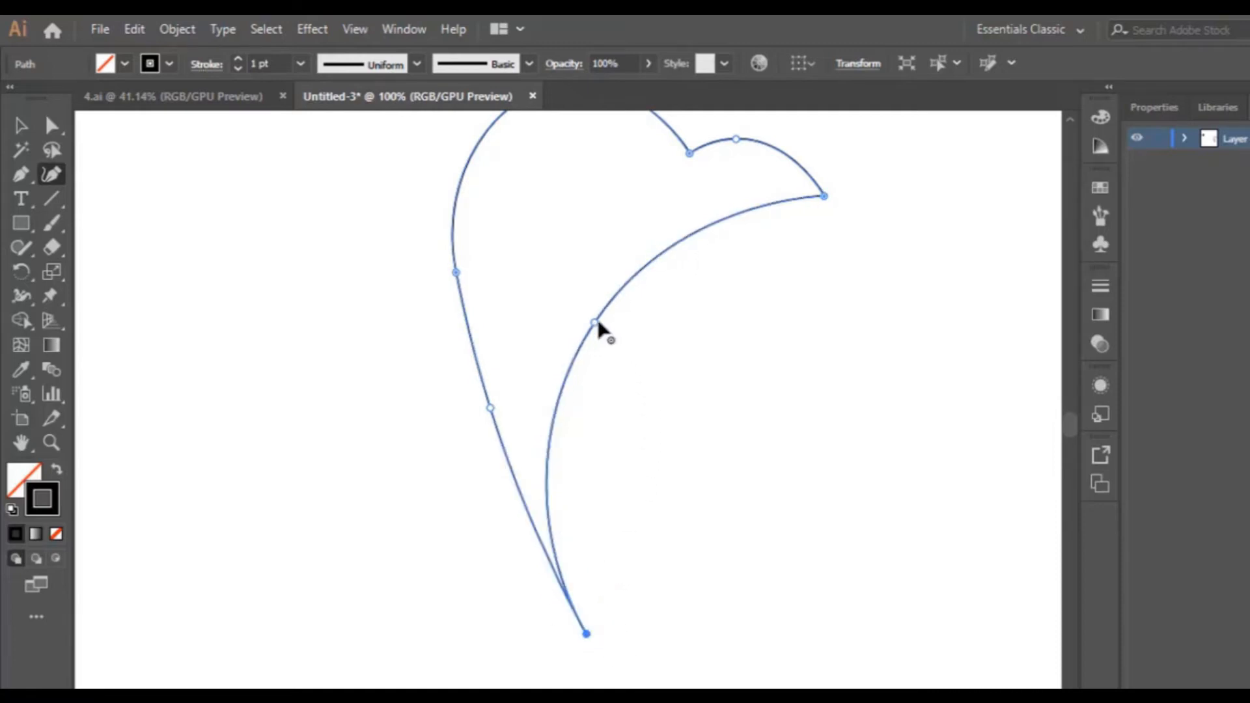
left_click_drag(596, 324, 636, 334)
scroll(708, 475, "up", 1)
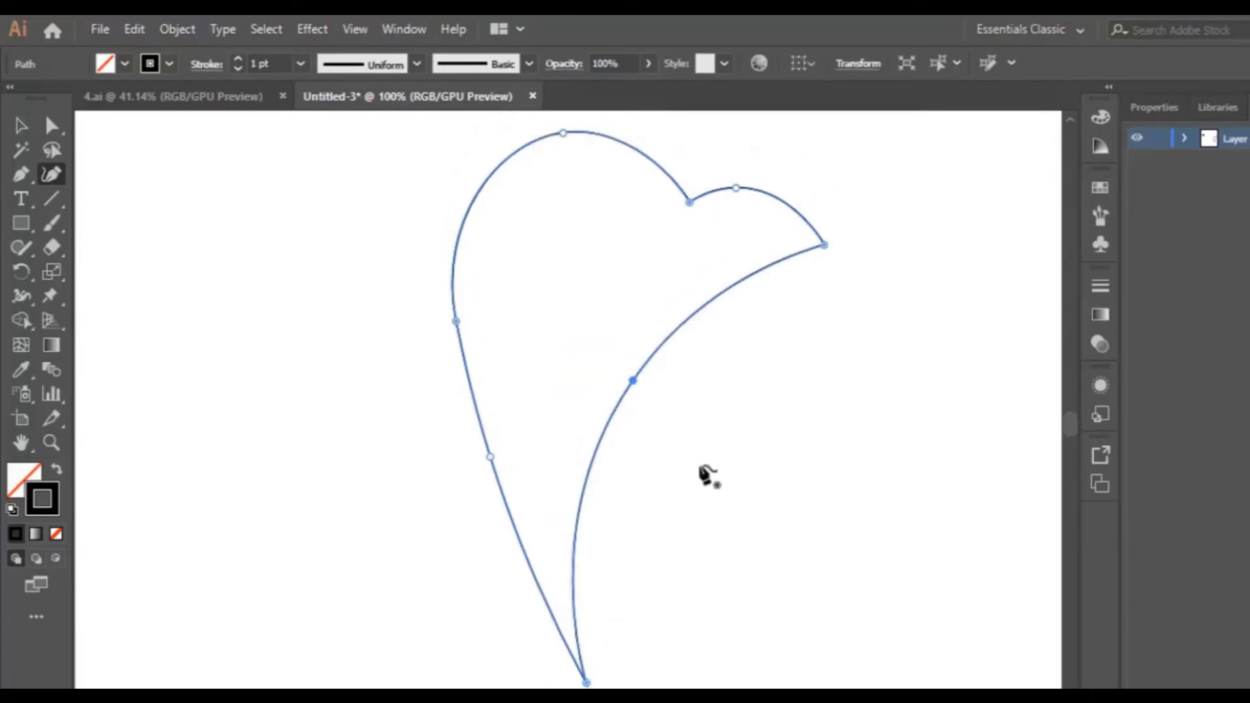
Step: Move the two anchor points along the back of the head and neck slightly outward to smooth that edge
scroll(708, 475, "down", 1)
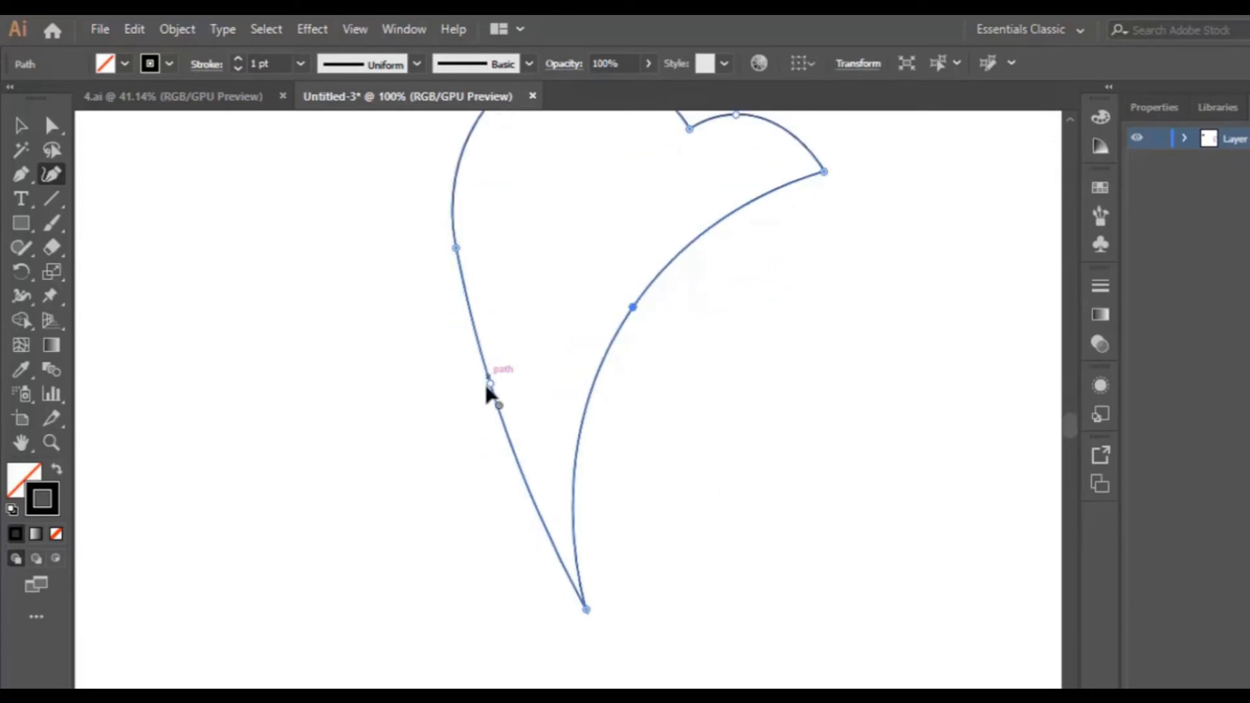
left_click_drag(489, 384, 475, 371)
scroll(505, 287, "up", 1)
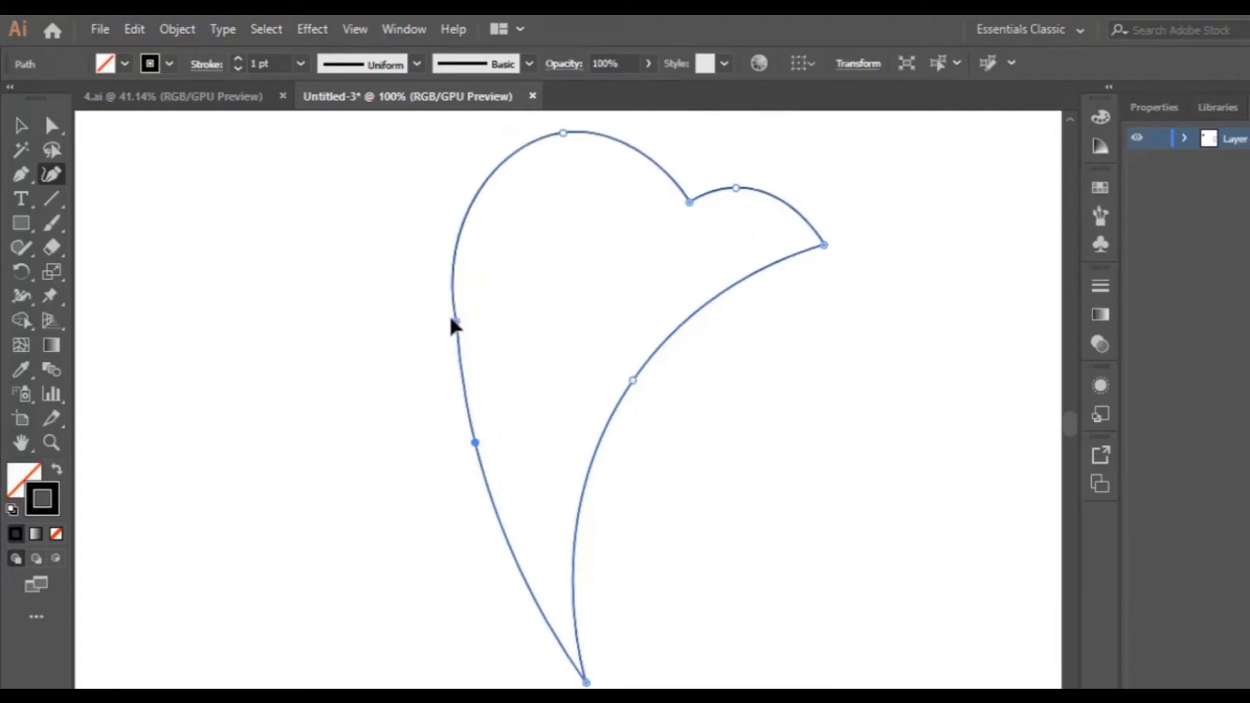
left_click_drag(452, 320, 448, 331)
scroll(505, 446, "down", 1)
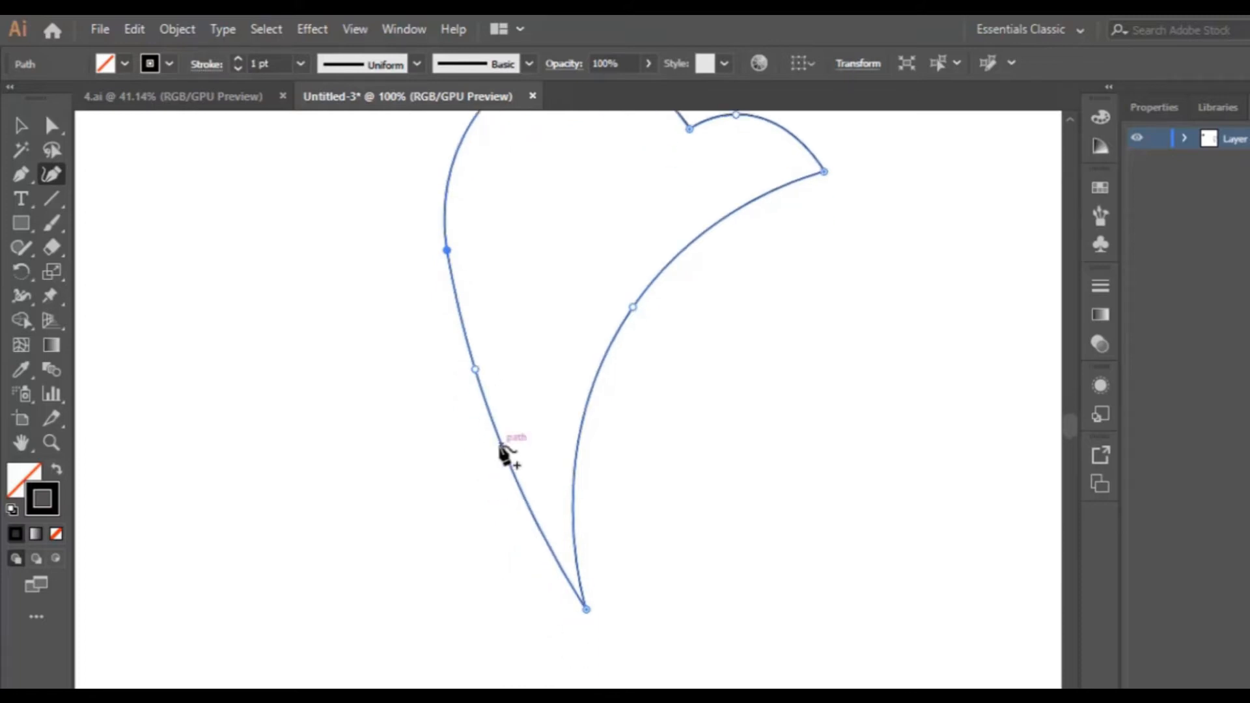
scroll(693, 489, "up", 2)
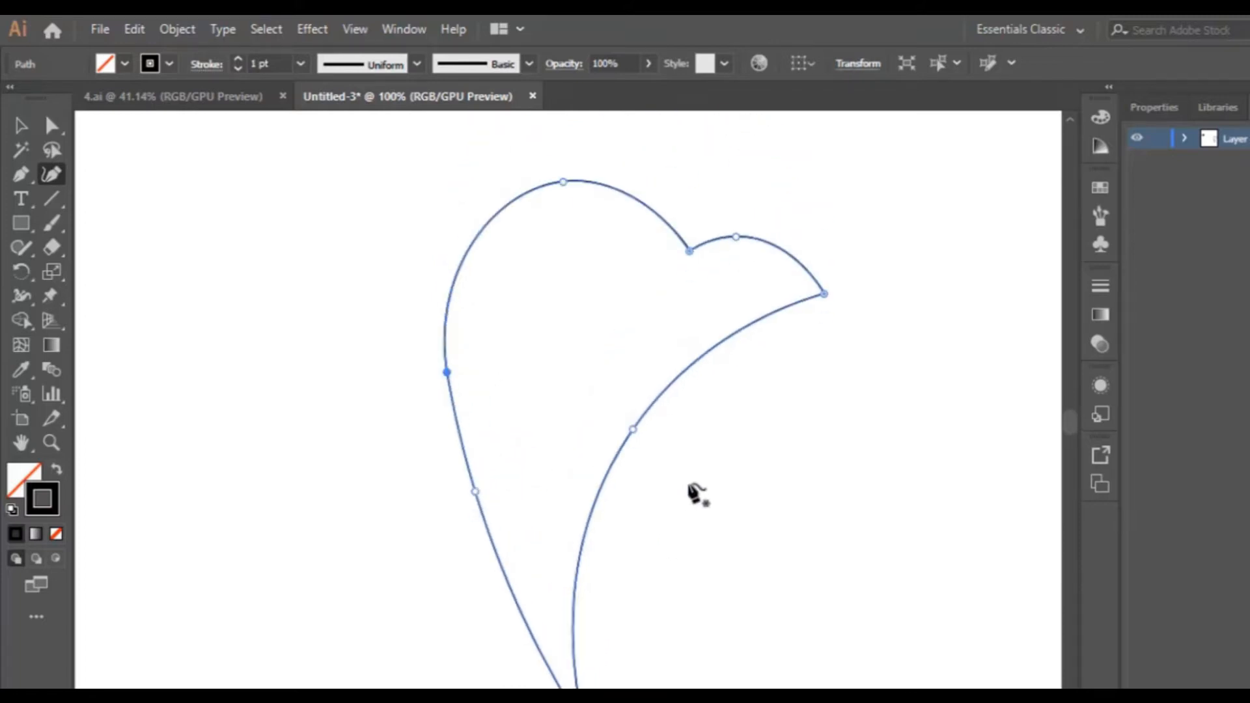
key("ctrl+minus")
key("ctrl+minus")
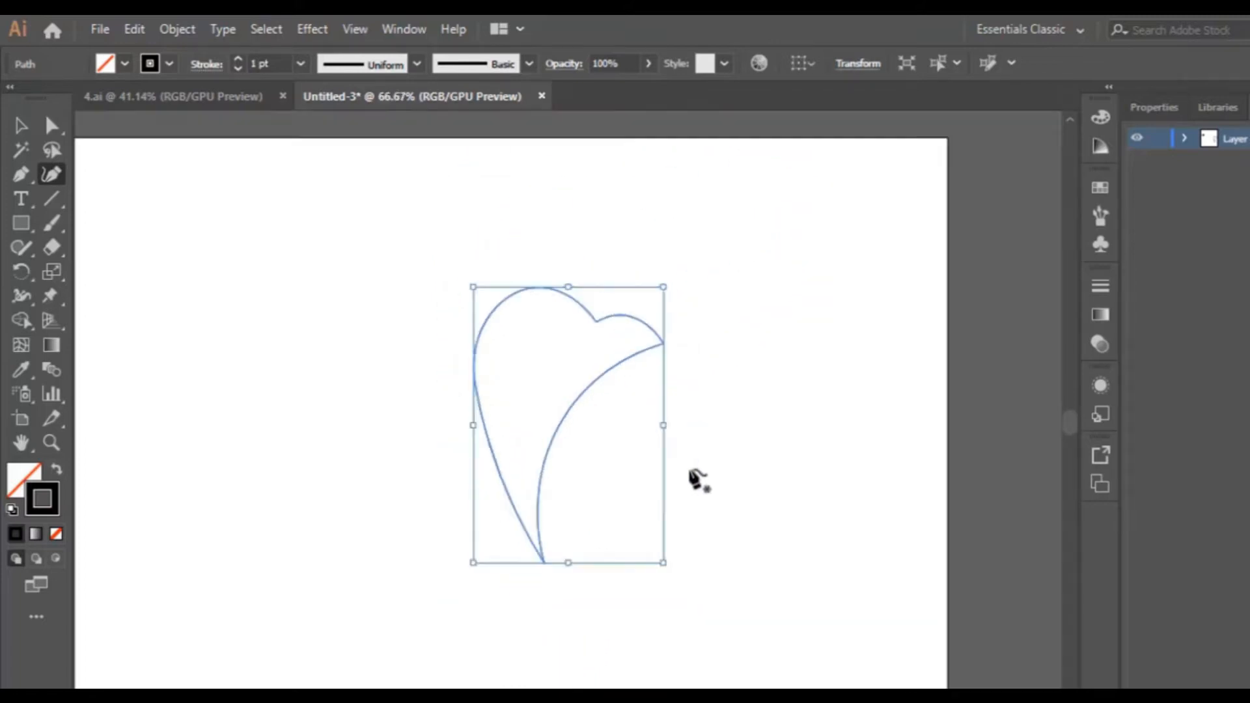
scroll(572, 417, "left", 4)
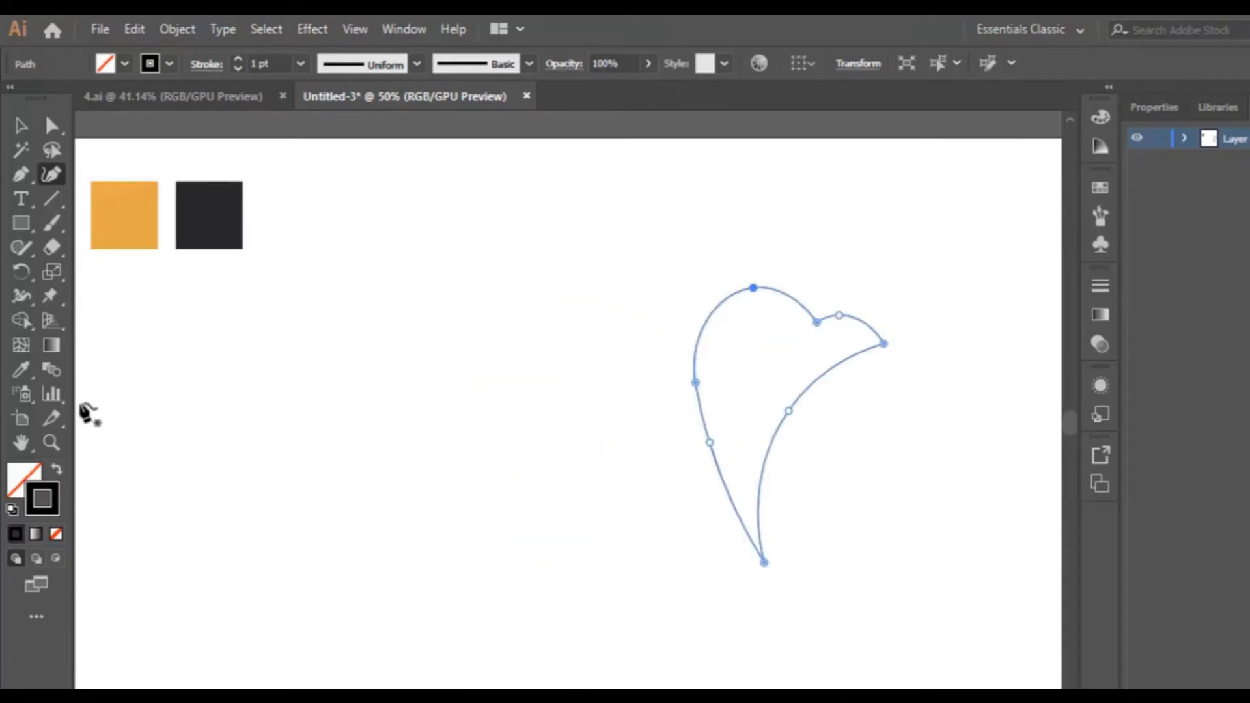
Step: Swap the head shape's stroke for a fill and sample the dark swatch (28272D) as its fill colour
left_click(57, 476)
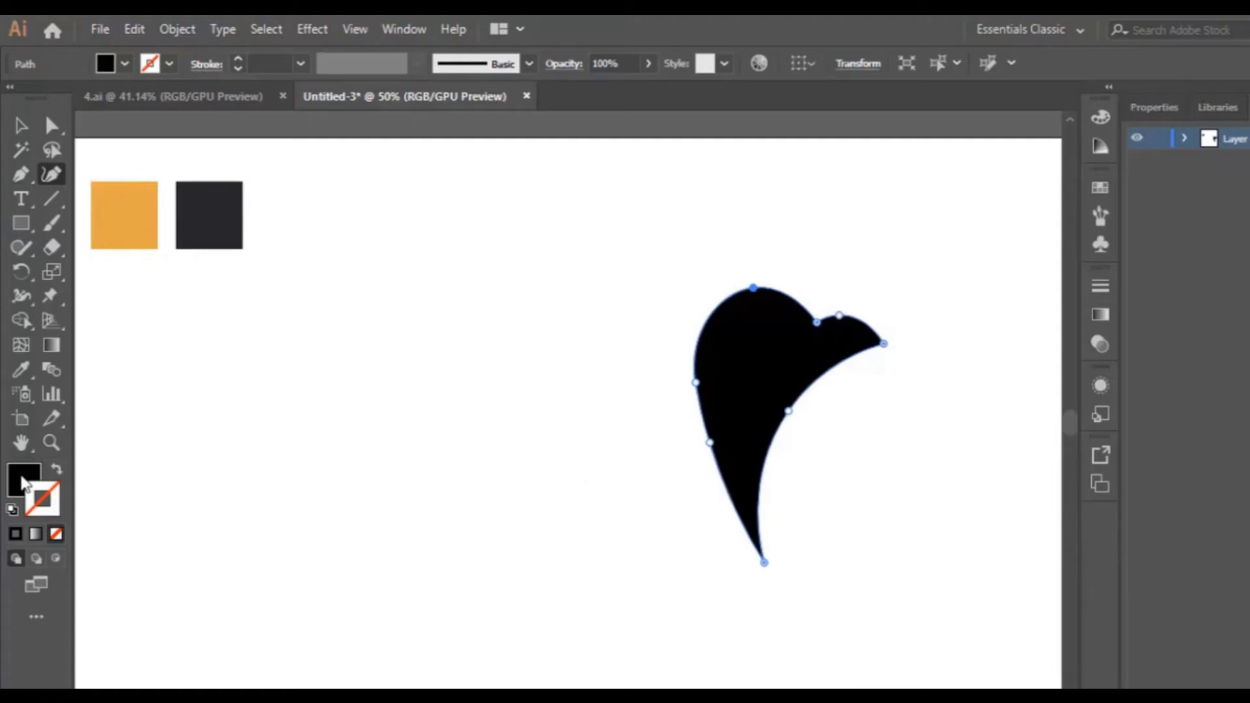
left_click(24, 484)
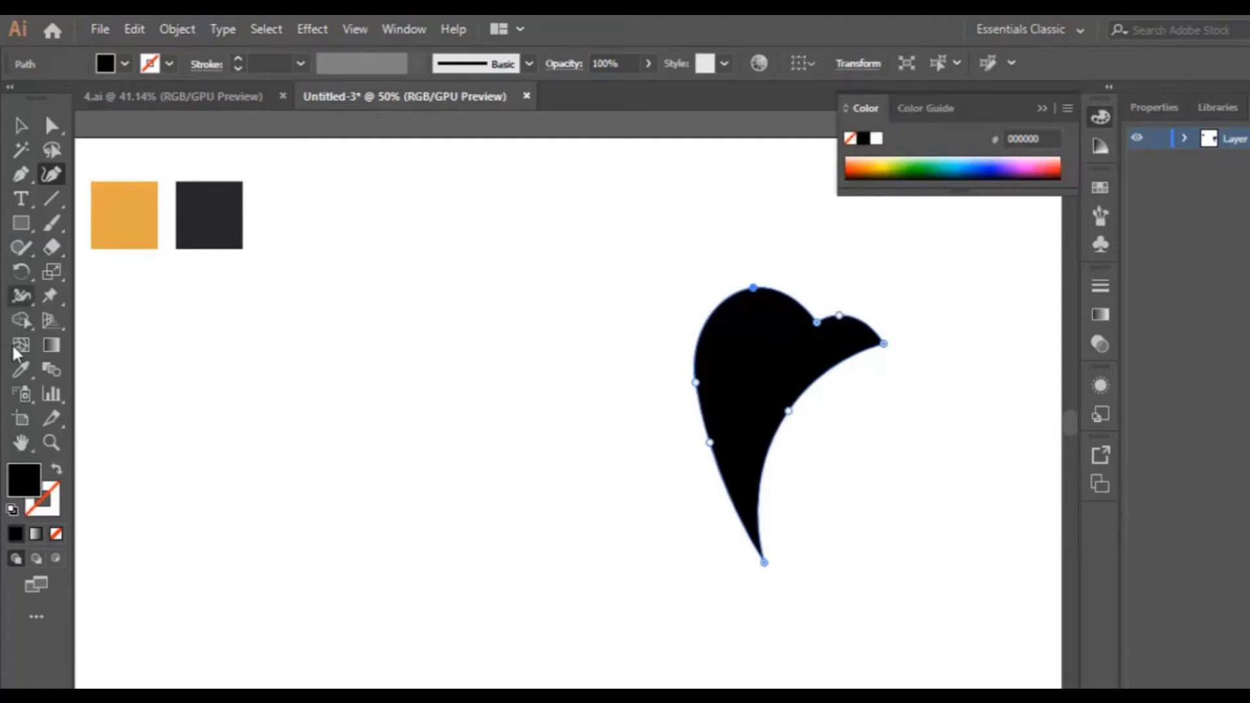
left_click(22, 370)
left_click(209, 212)
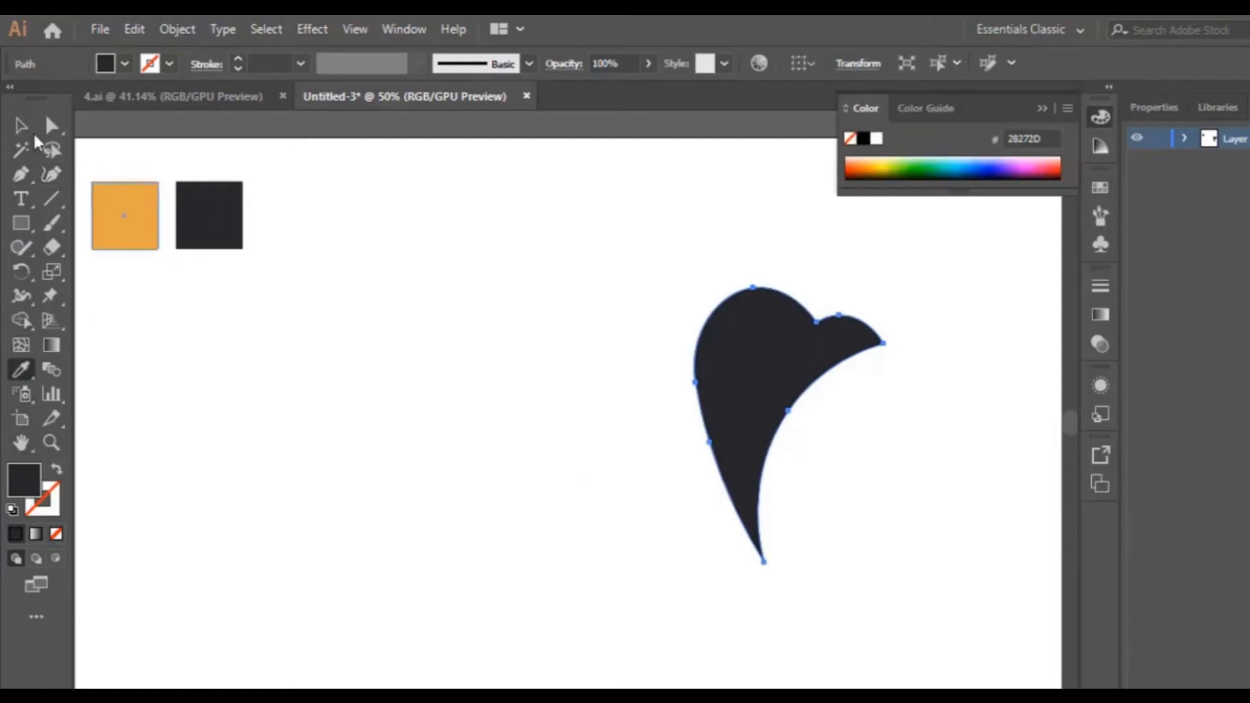
left_click(20, 125)
left_click(520, 445)
scroll(514, 420, "down", 2)
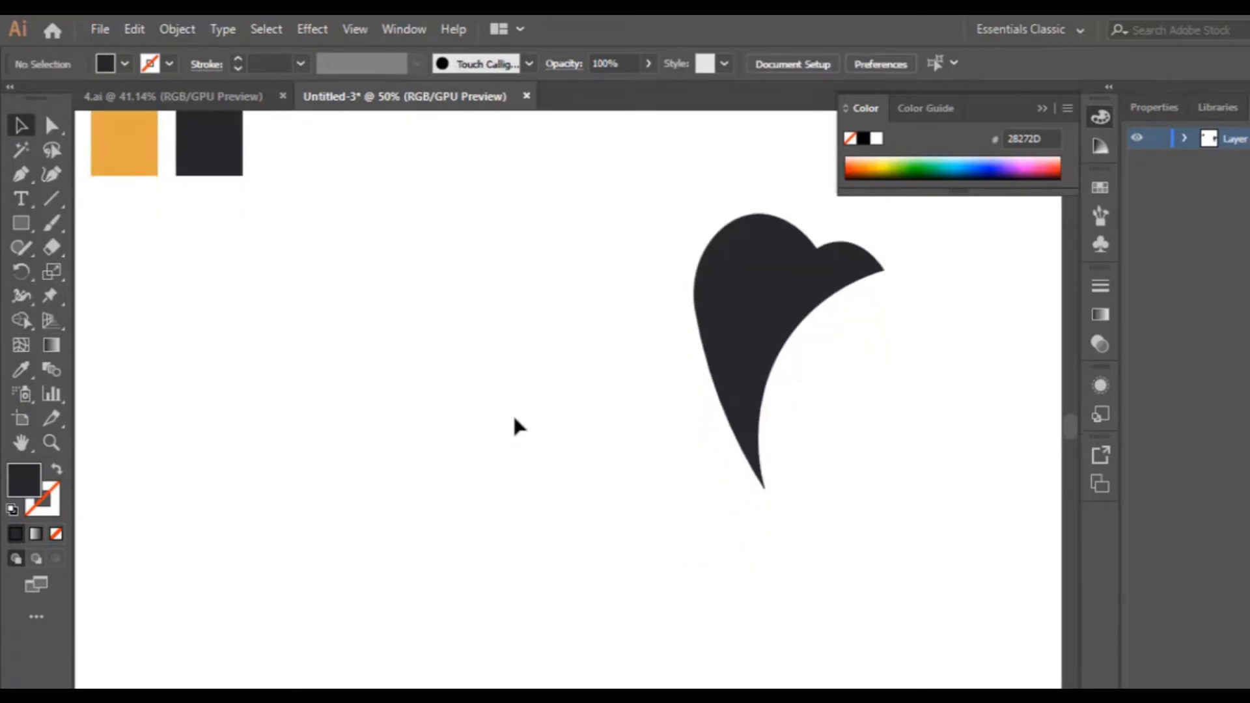
Step: With the Curvature tool, move the head's lower tip backward and push both anchor points along its back outward
left_click(772, 312)
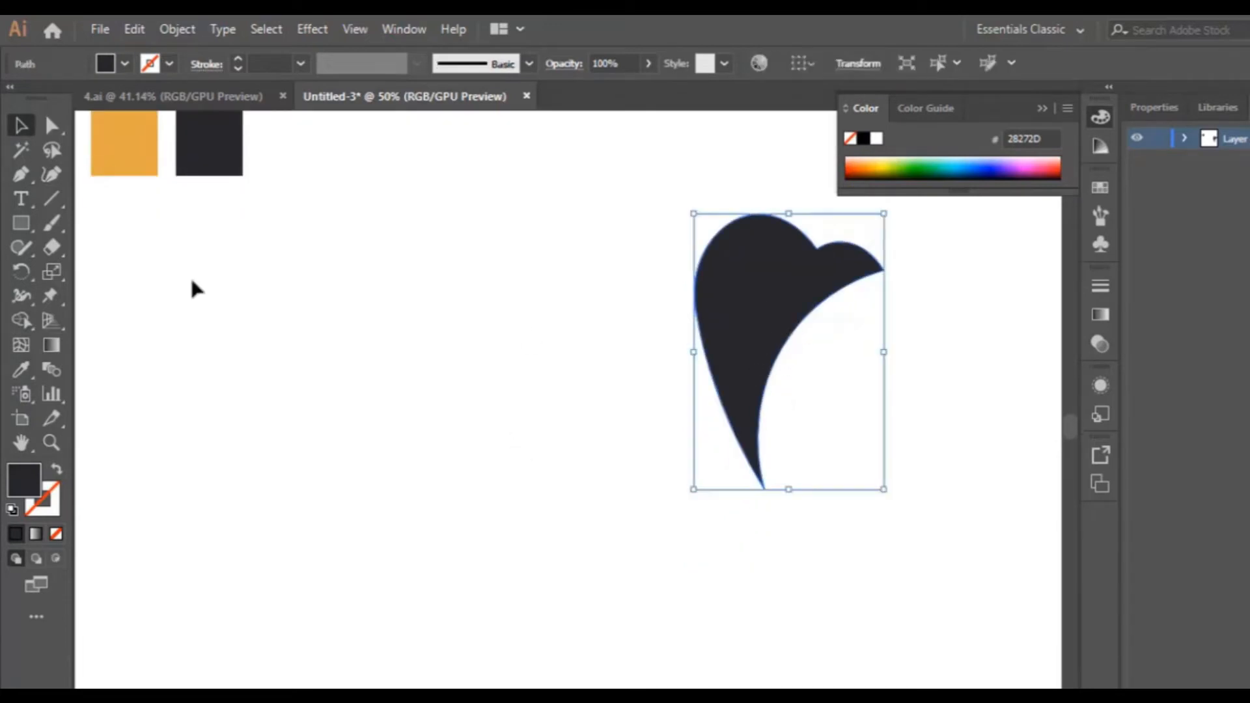
left_click(53, 178)
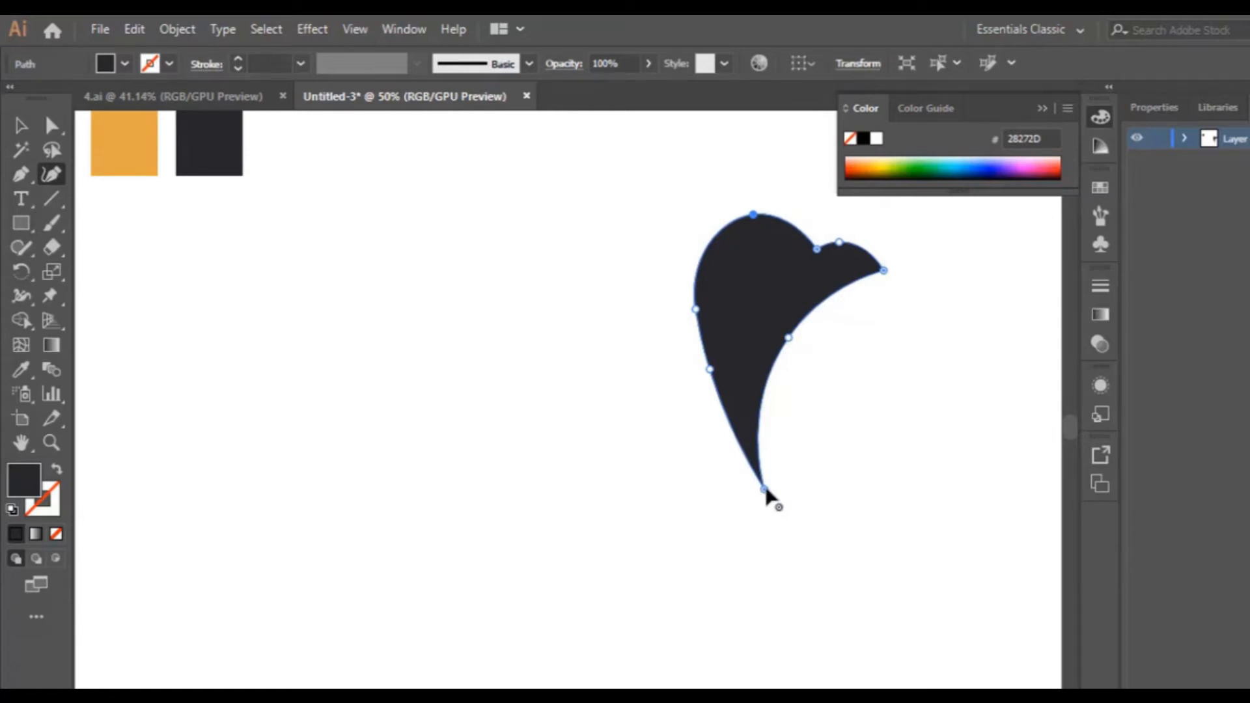
left_click_drag(761, 490, 703, 490)
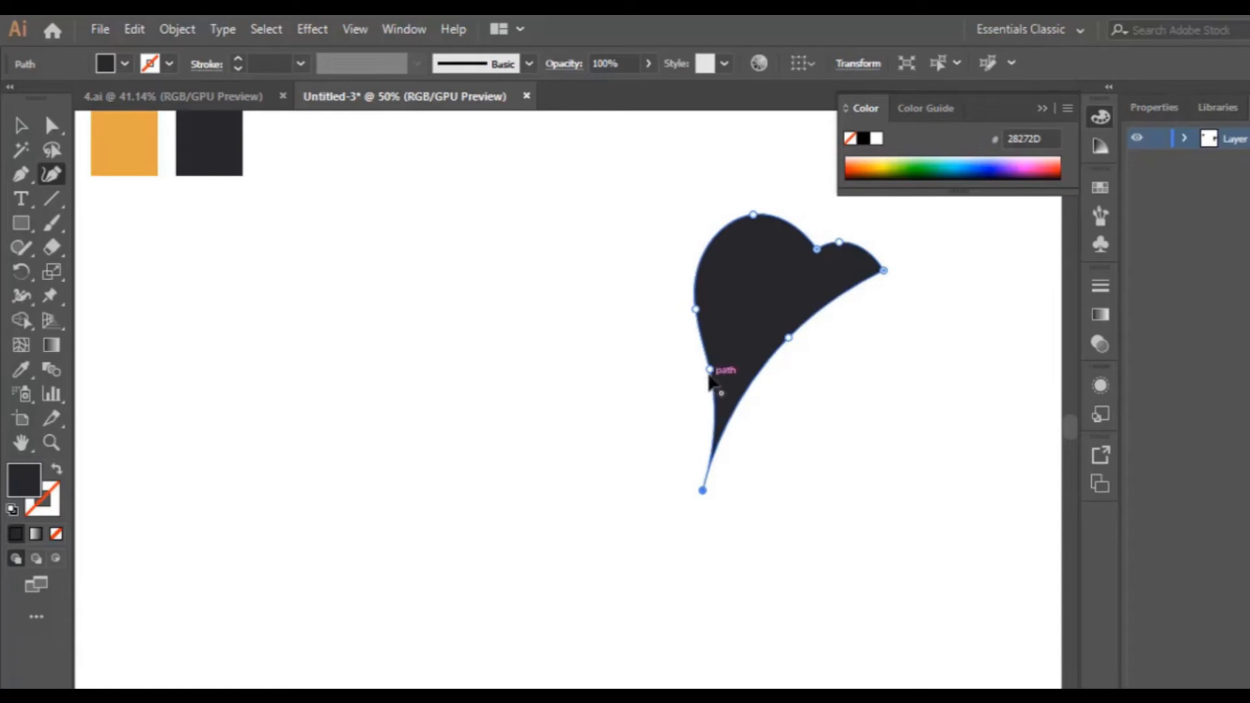
left_click_drag(708, 370, 677, 372)
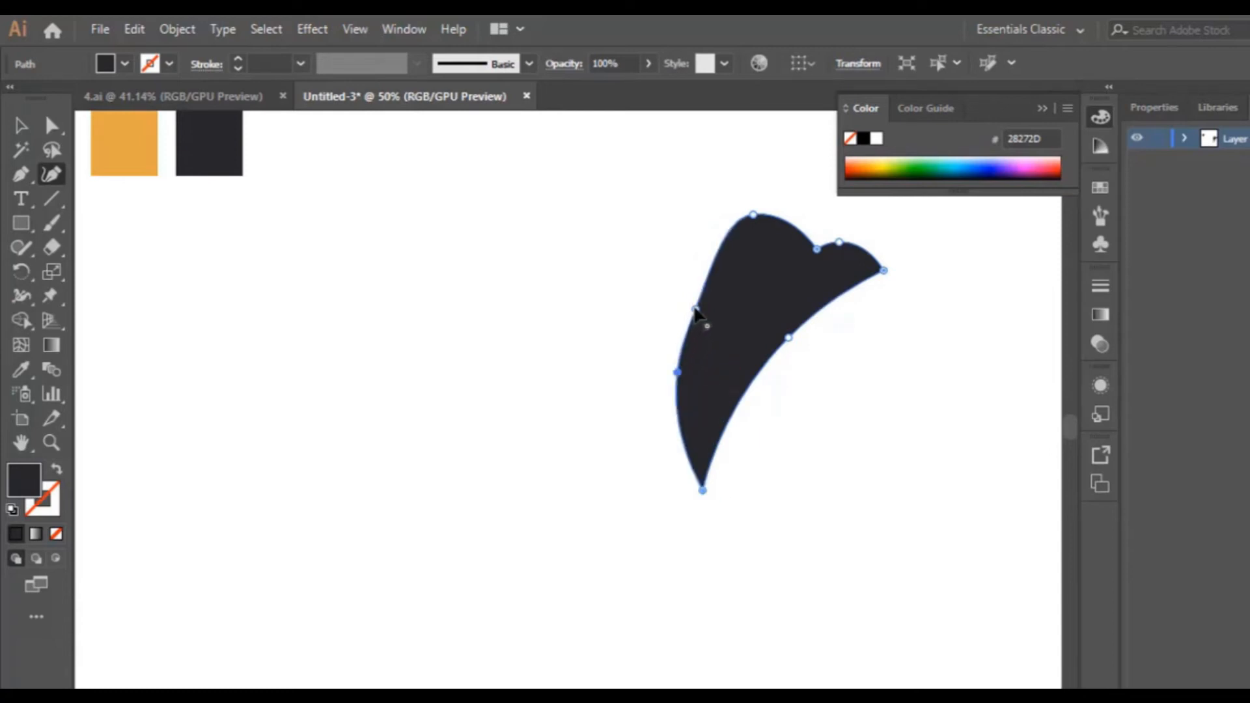
left_click_drag(696, 310, 682, 258)
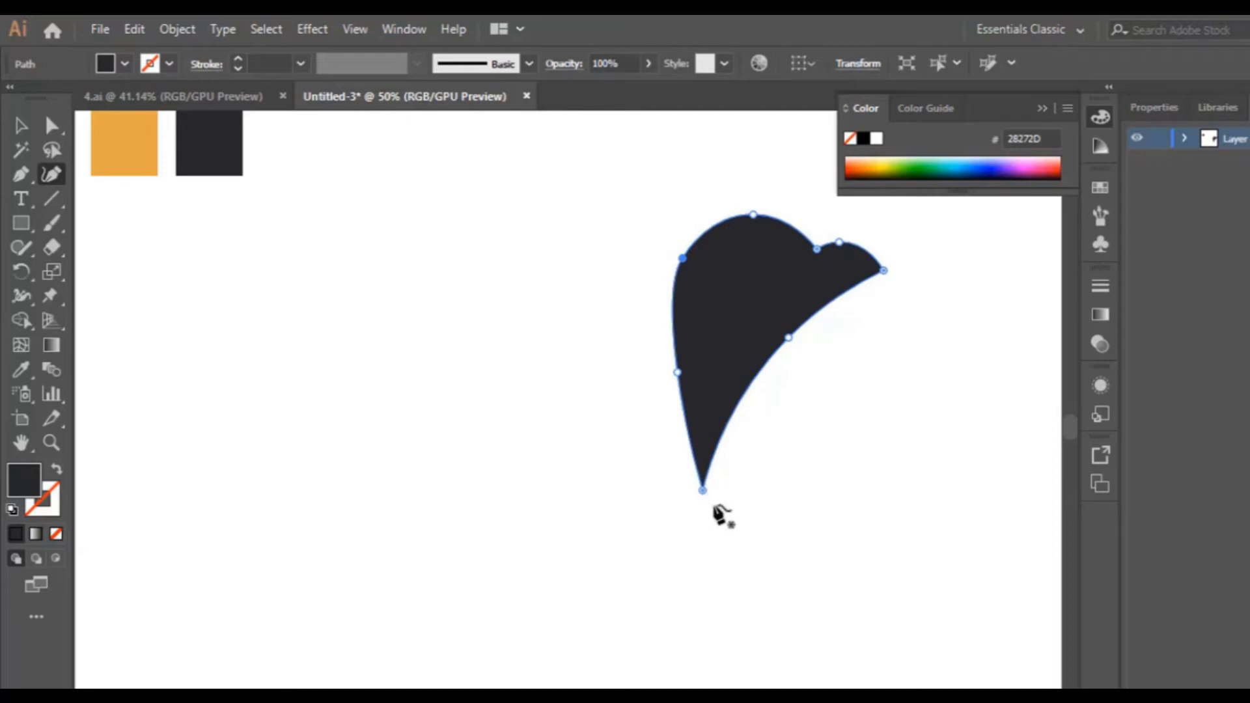
Step: Shift the lower tip slightly forward, nudge the inner curve's midpoint up, and move the lower back point slightly outward
left_click_drag(705, 492, 721, 494)
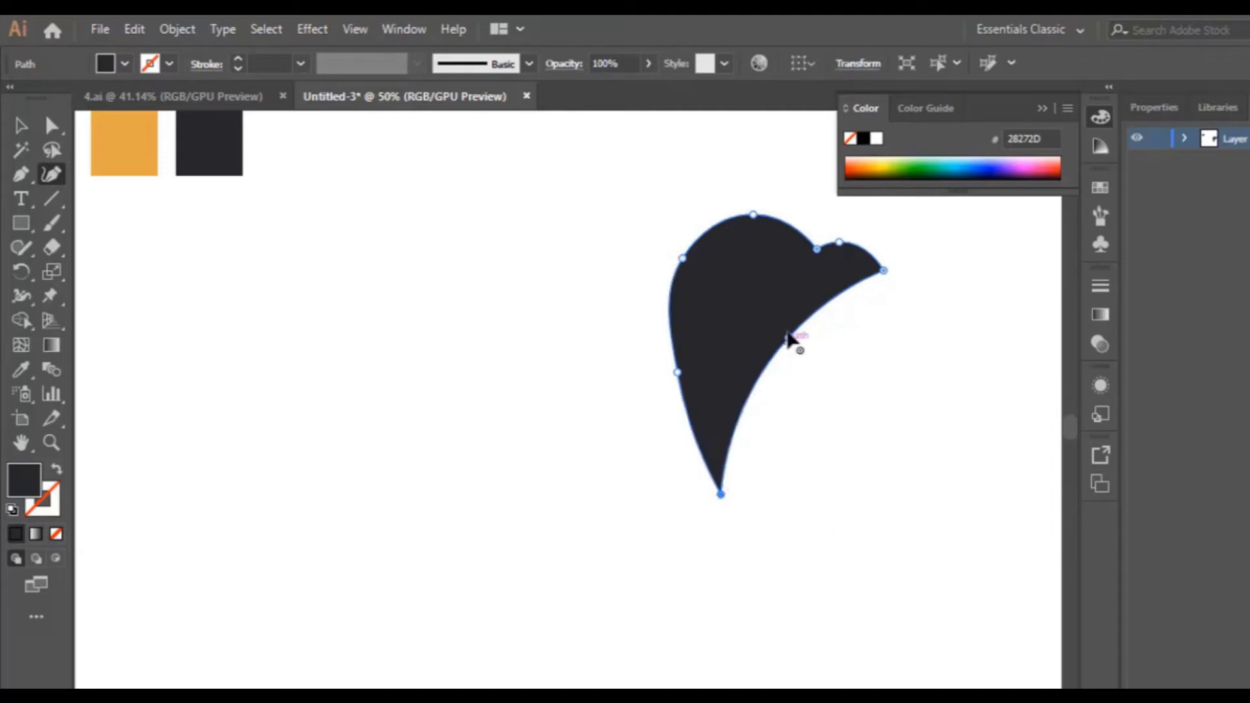
left_click(785, 331)
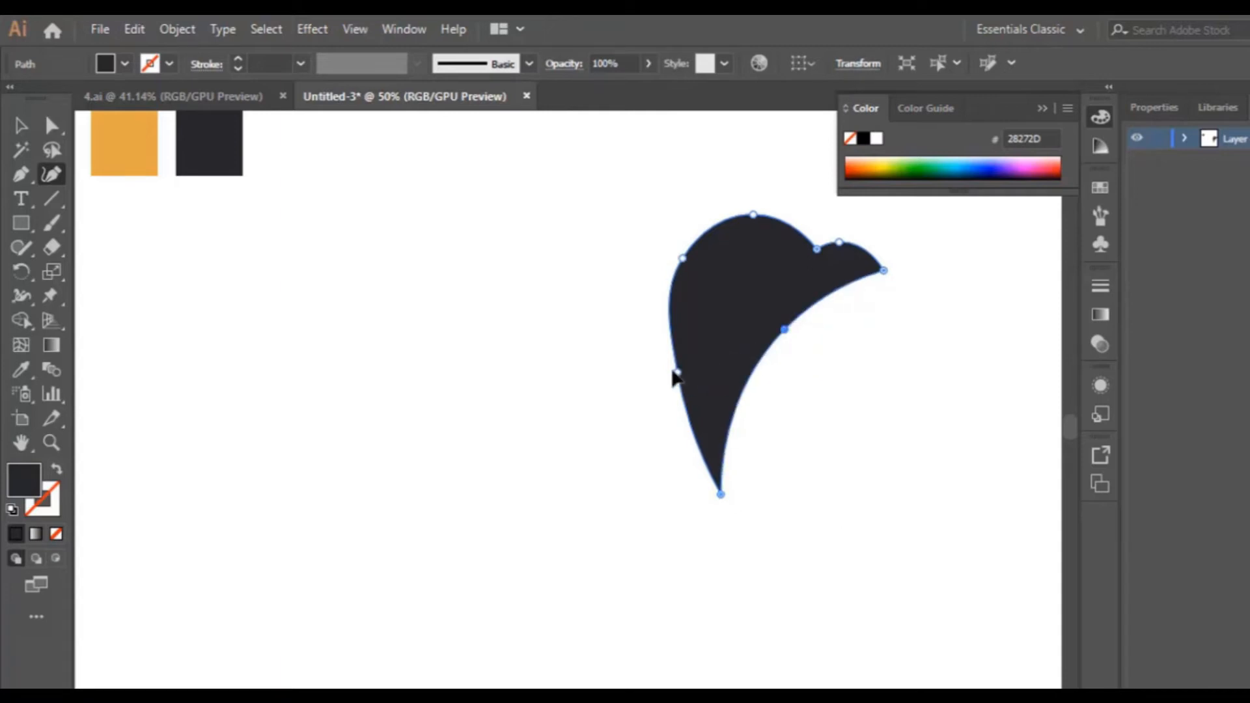
left_click(675, 369)
left_click_drag(671, 365, 669, 366)
left_click(20, 125)
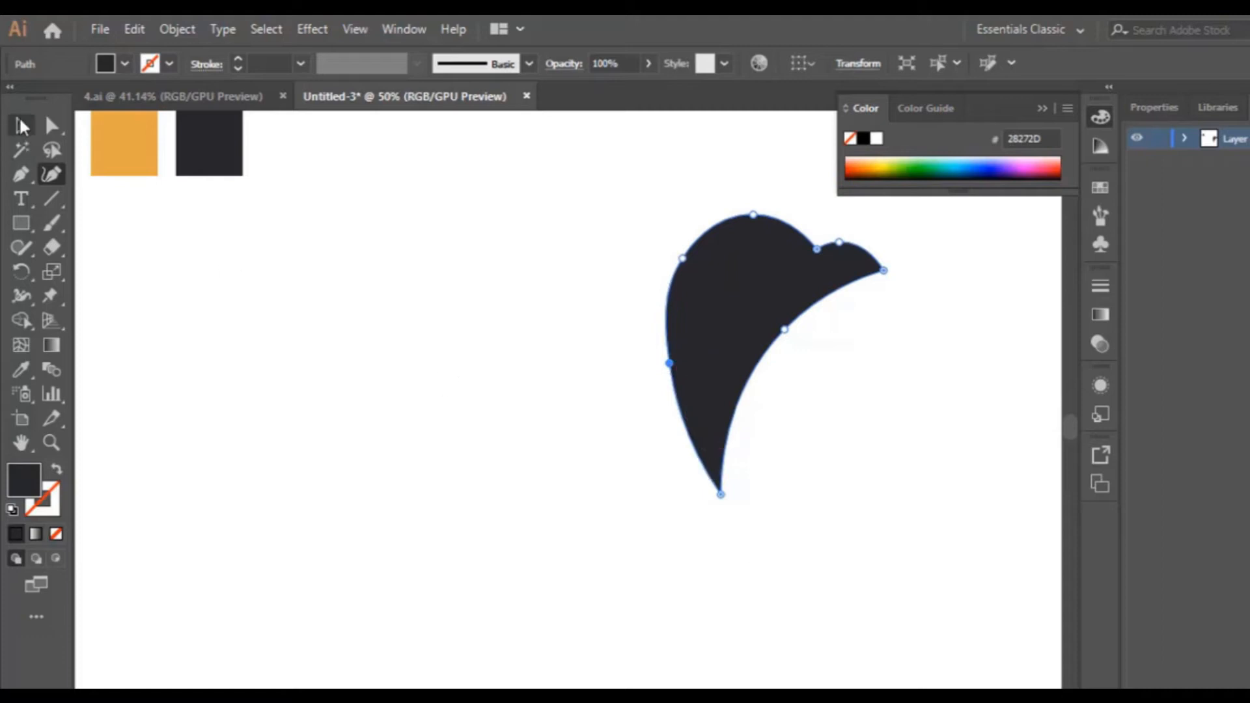
left_click(564, 586)
Step: Scale the head shape down proportionally and move it toward the upper-right area of the artboard
left_click(765, 328)
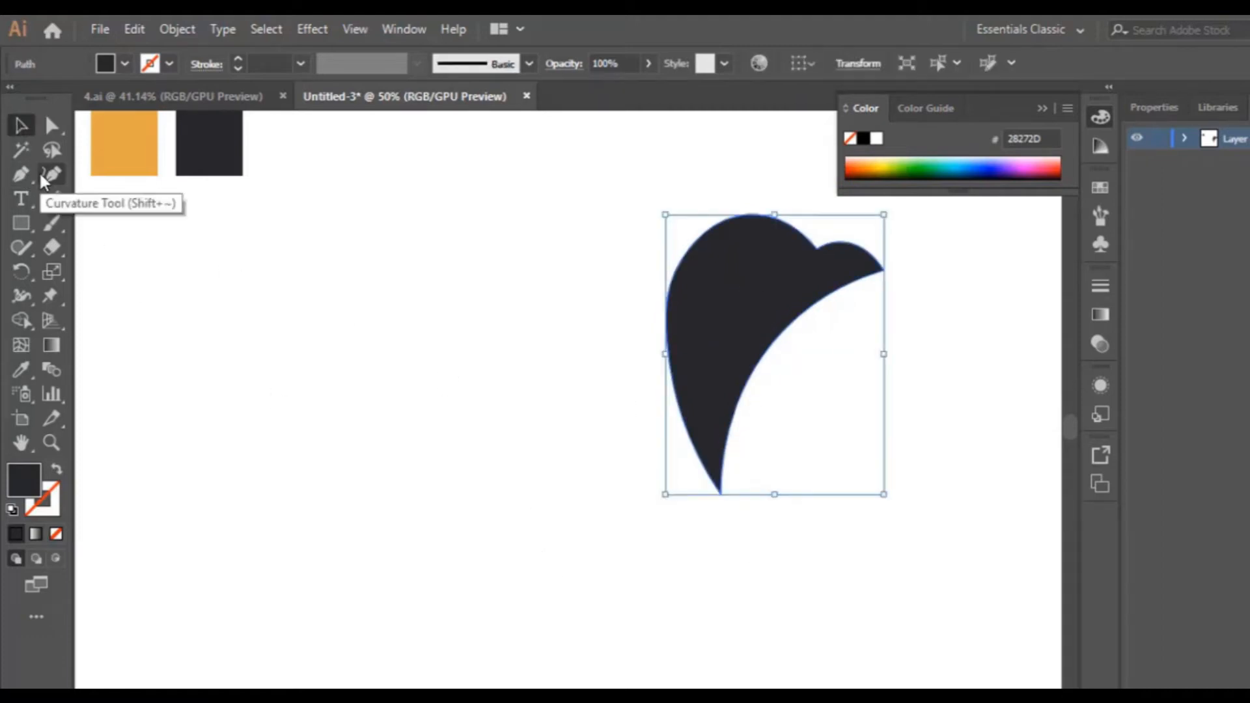
scroll(706, 224, "down", 2)
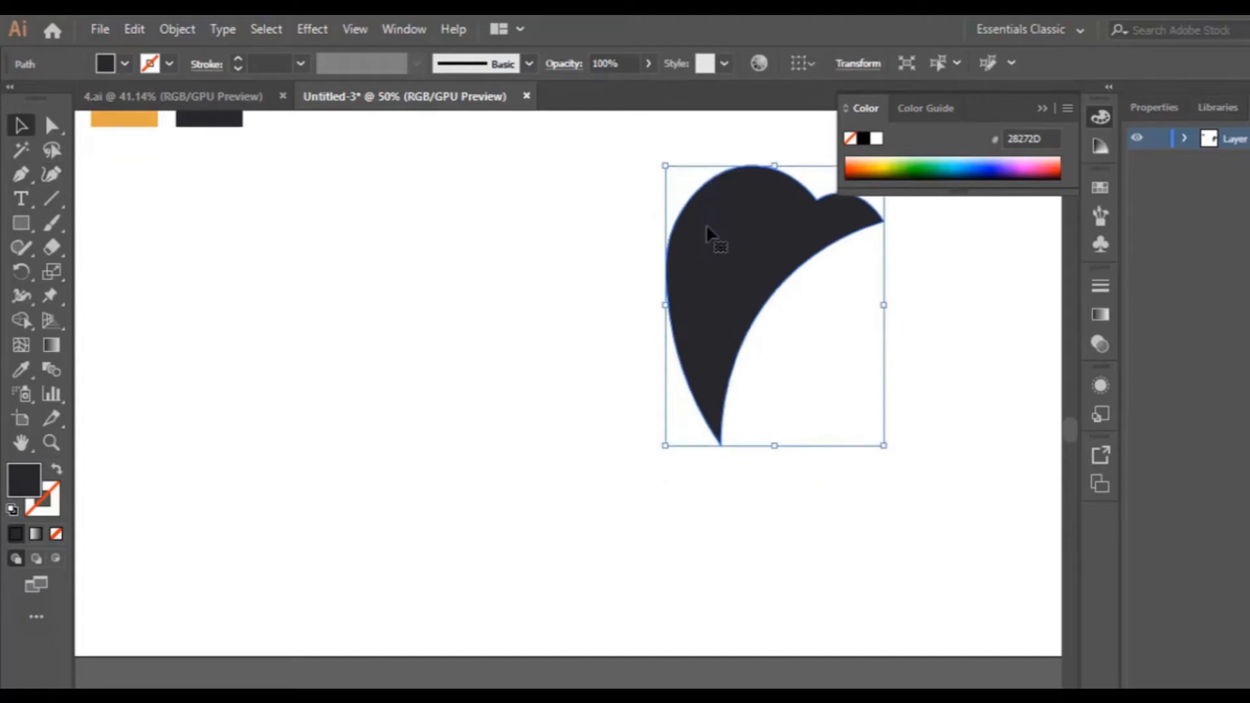
scroll(790, 358, "up", 5)
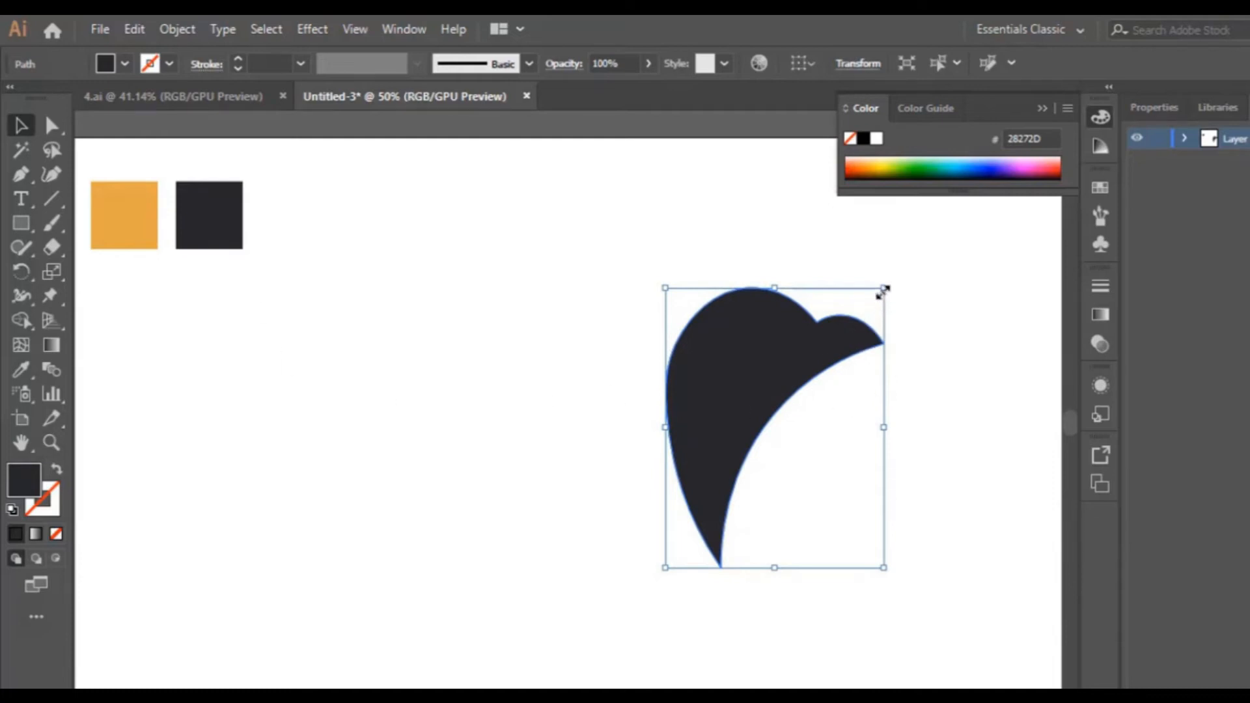
left_click_drag(884, 288, 827, 360)
left_click_drag(767, 446, 825, 405)
scroll(822, 416, "down", 4)
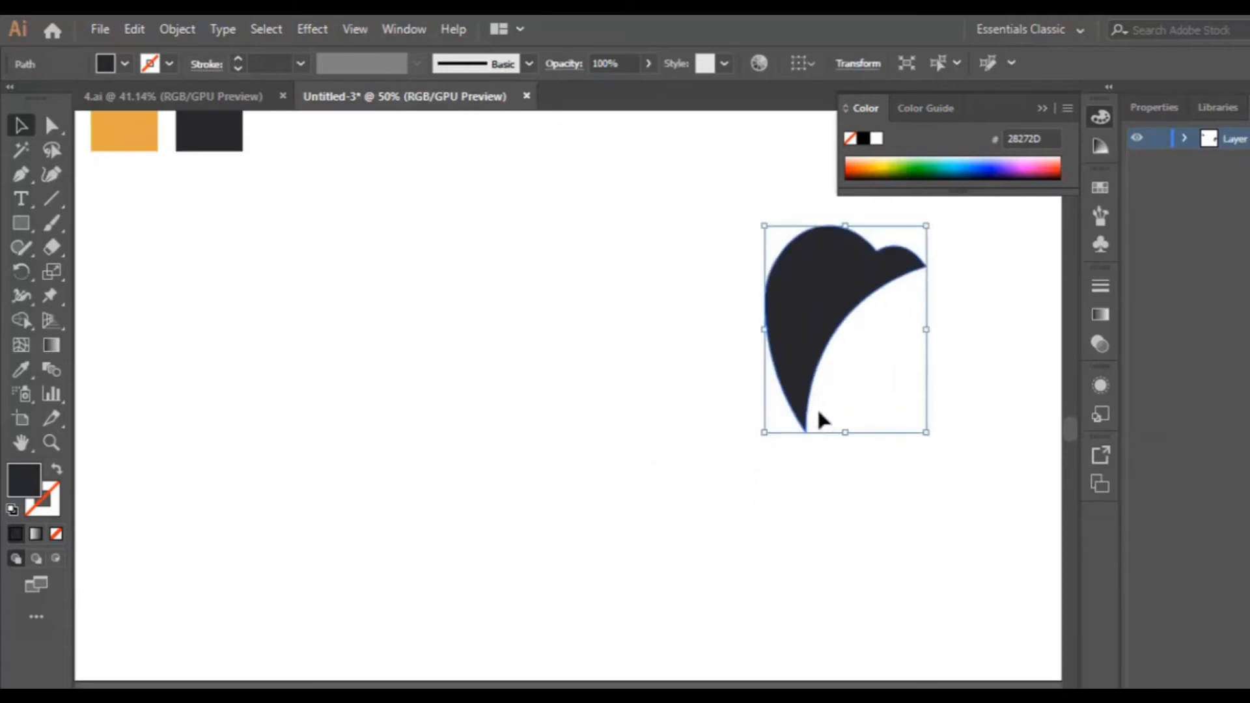
left_click_drag(926, 222, 906, 246)
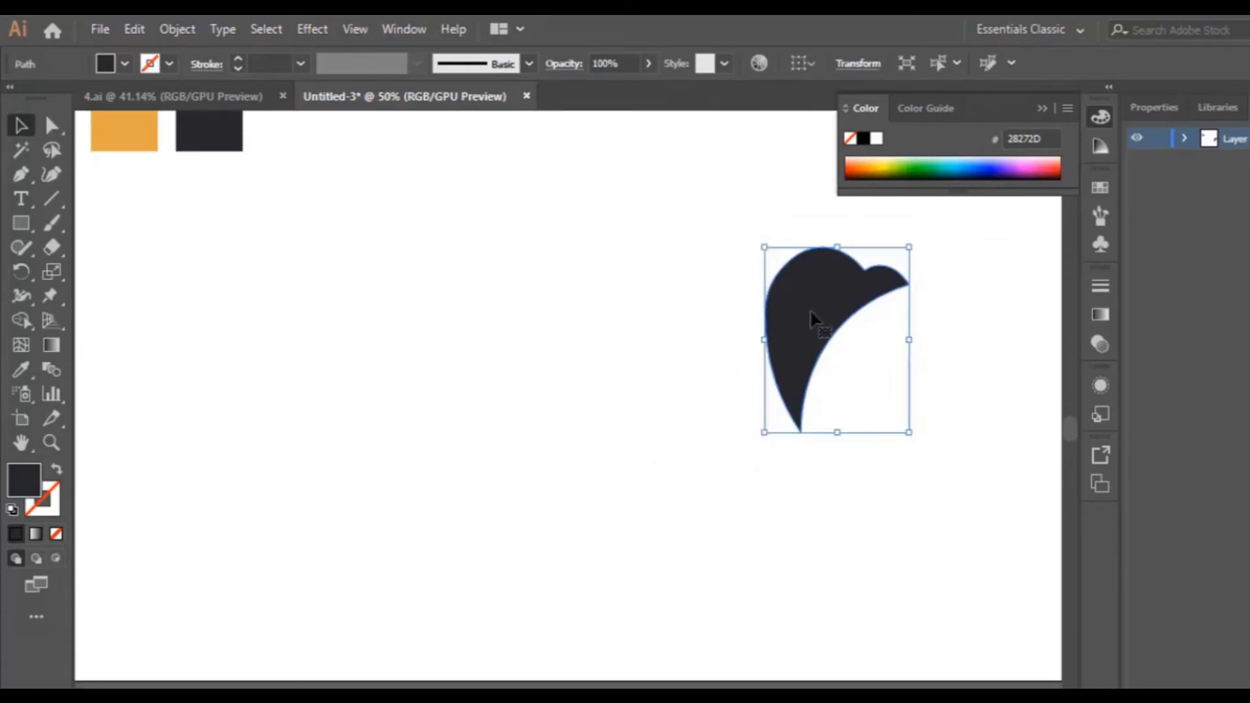
left_click_drag(812, 315, 821, 304)
left_click(931, 485)
Step: Start the body with the Pen tool by drawing a short curved edge that runs parallel to the back of the neck
scroll(700, 501, "up", 1)
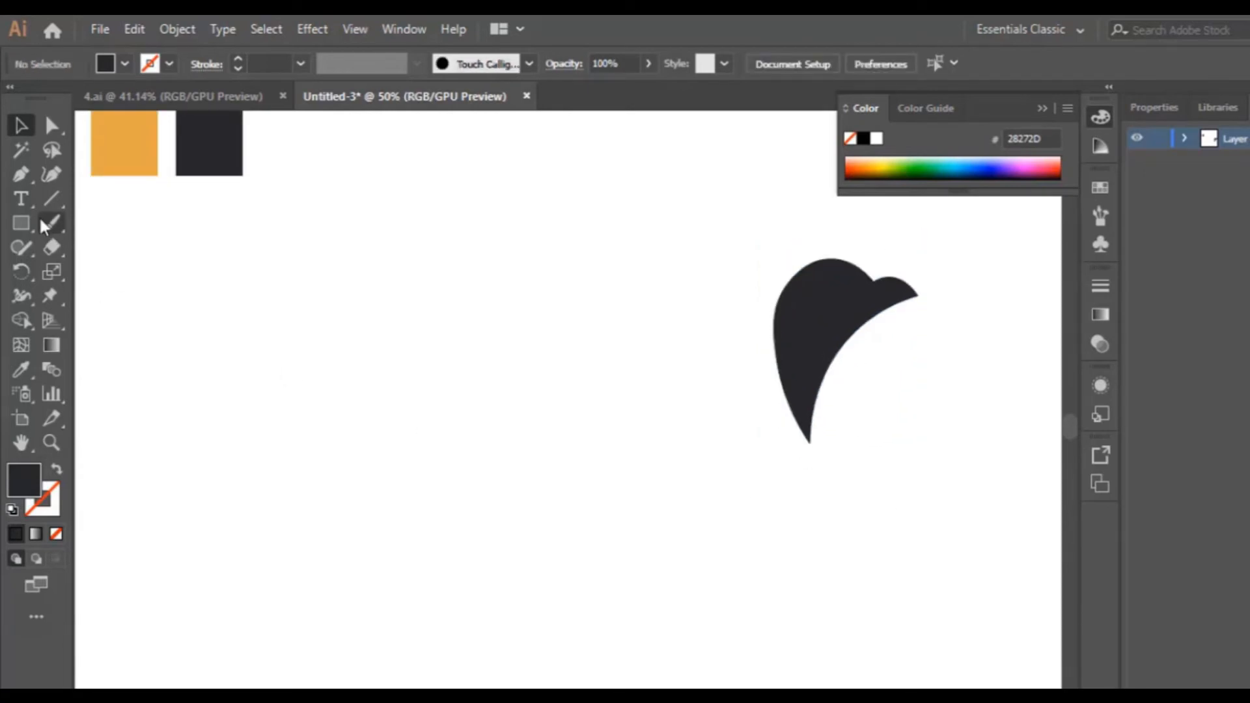
left_click(21, 174)
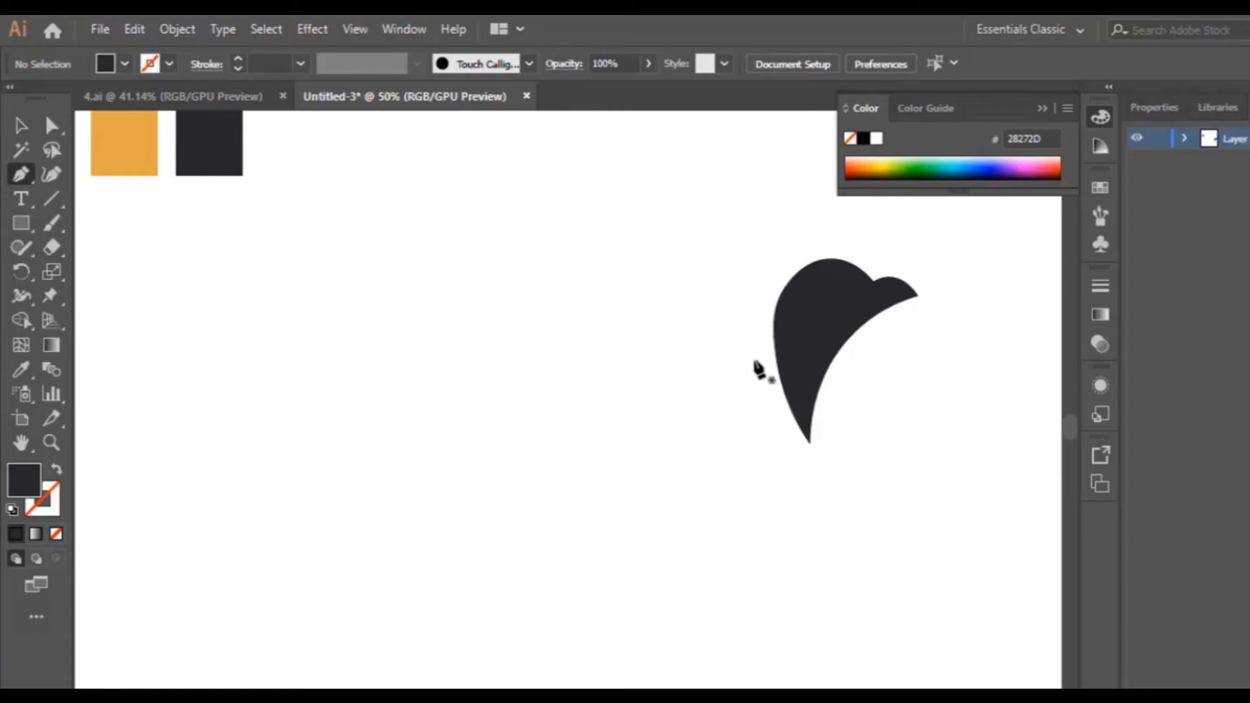
left_click_drag(753, 361, 786, 455)
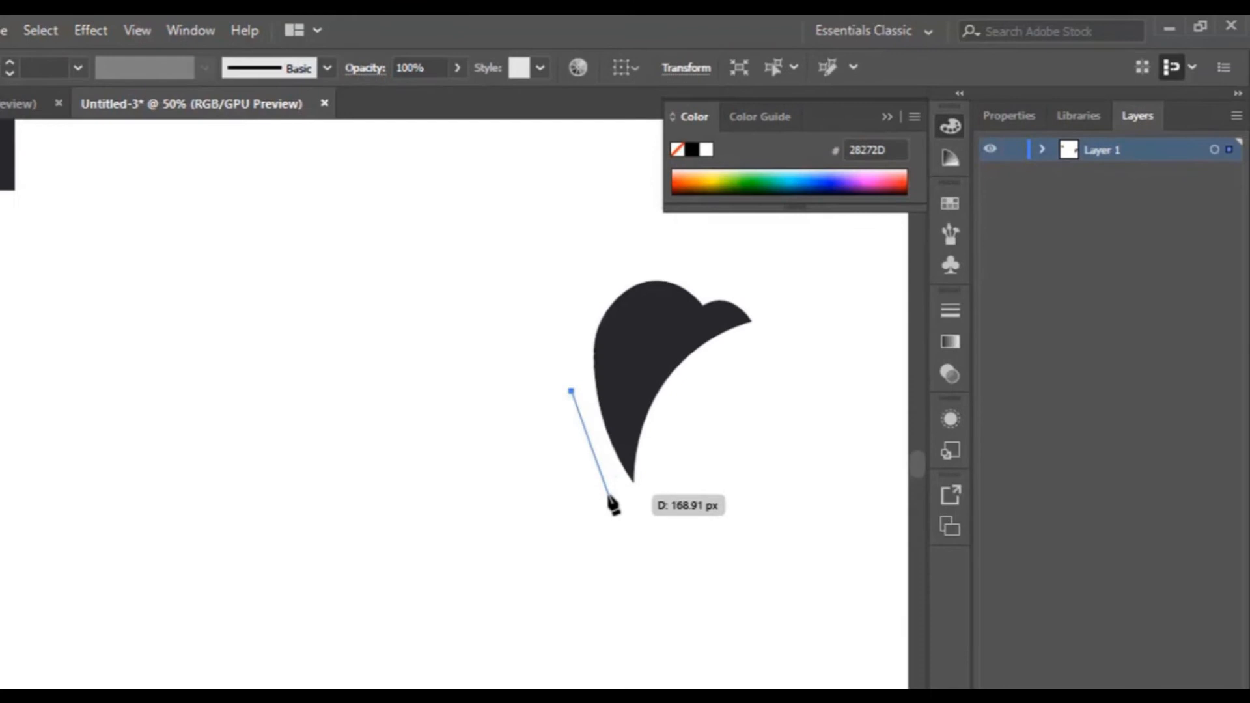
left_click_drag(610, 496, 639, 509)
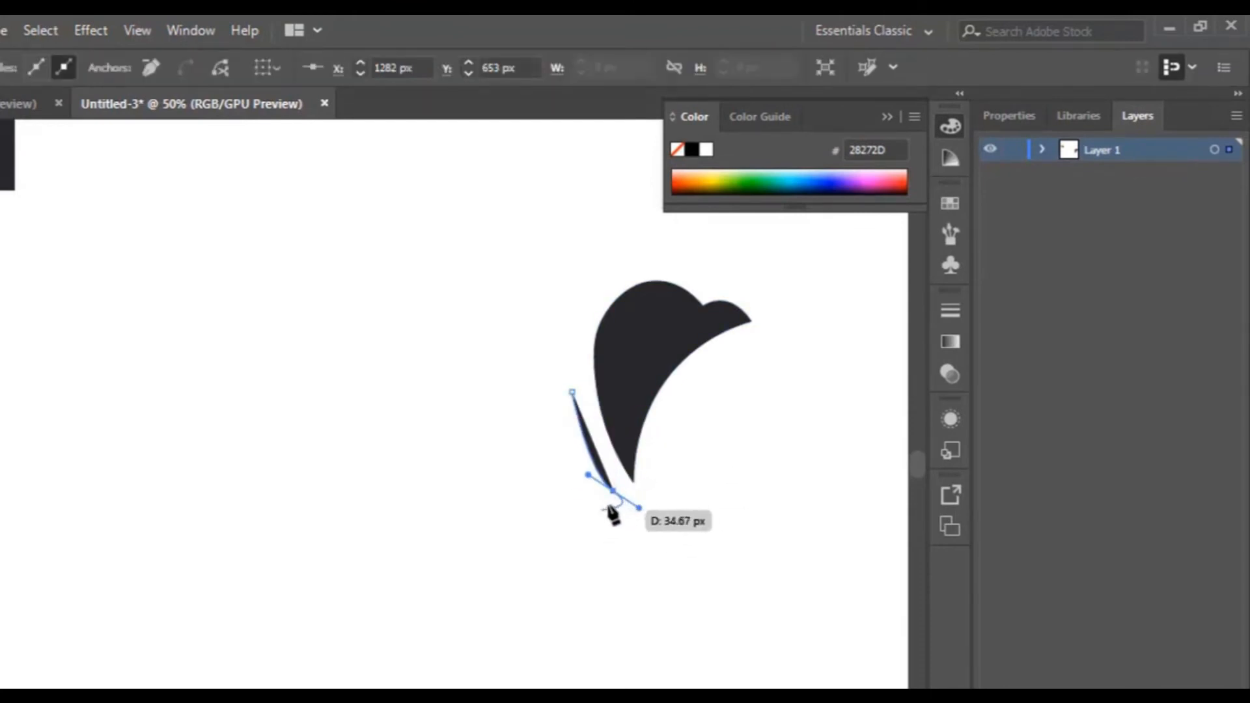
left_click(614, 493)
Step: Draw the body's wavy lower edge to a pointed tail and a matching upper edge back to the start, closing the path
scroll(500, 528, "down", 4)
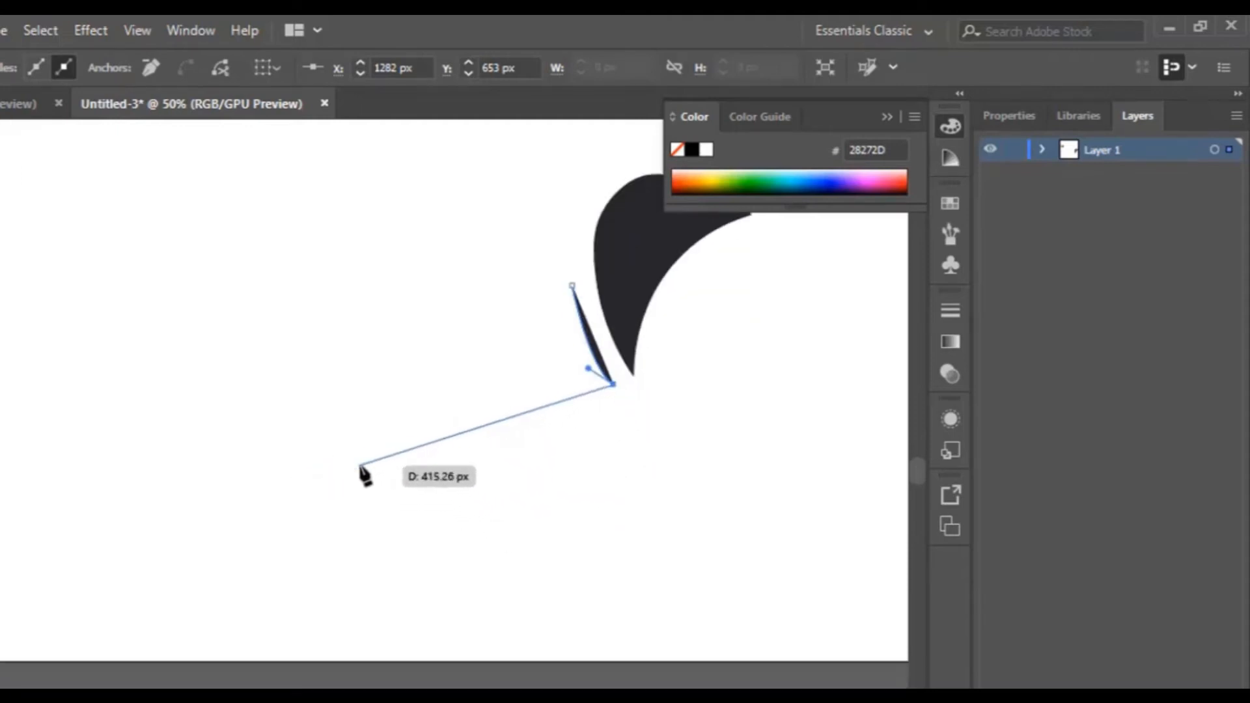
left_click_drag(360, 468, 206, 427)
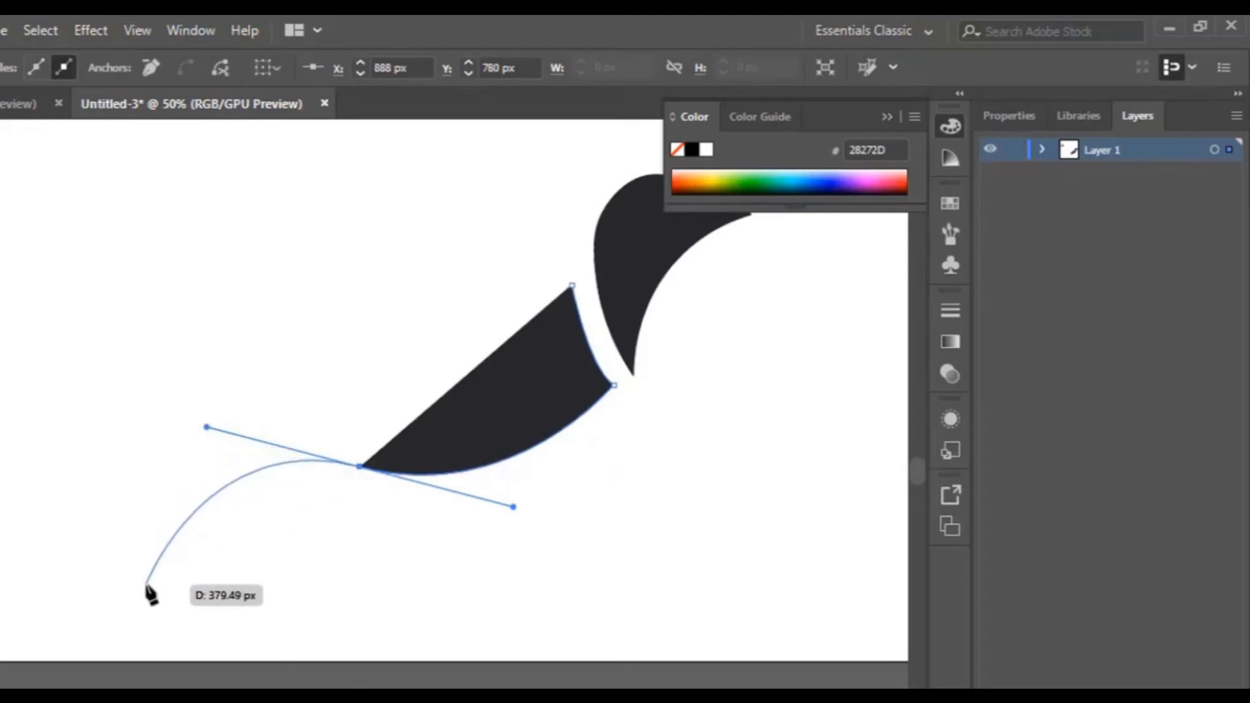
left_click_drag(146, 584, 525, 398)
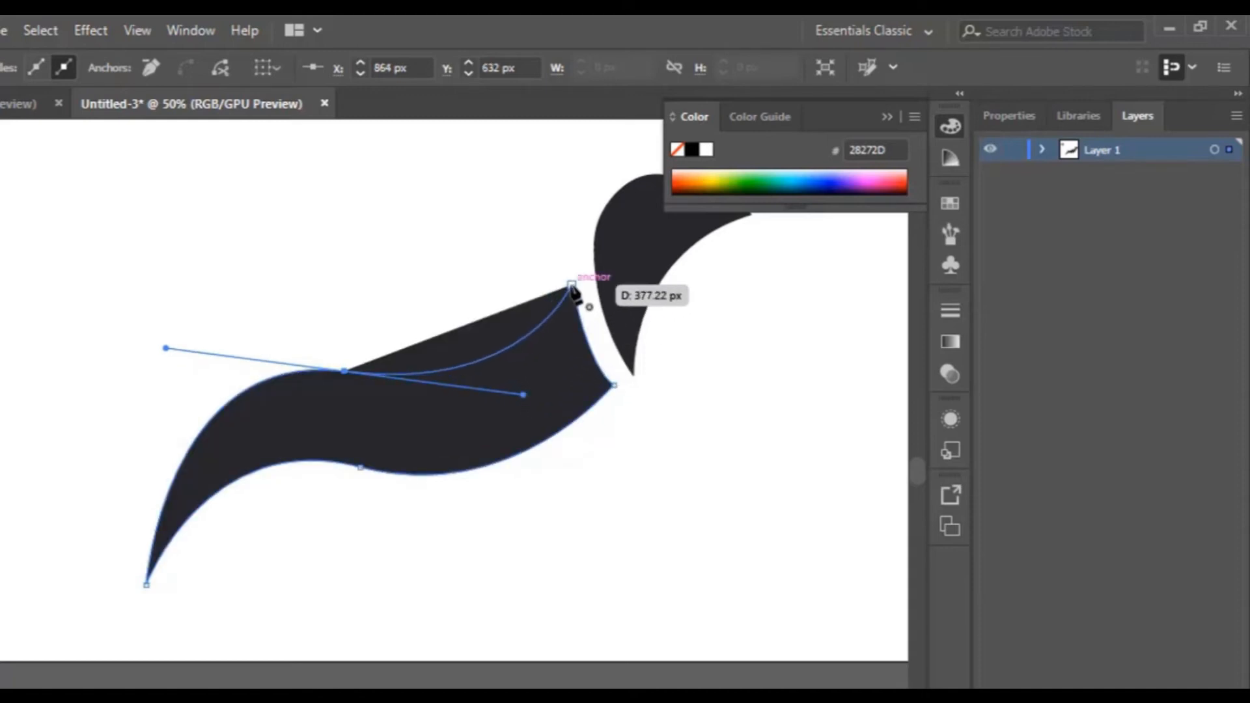
left_click(572, 285)
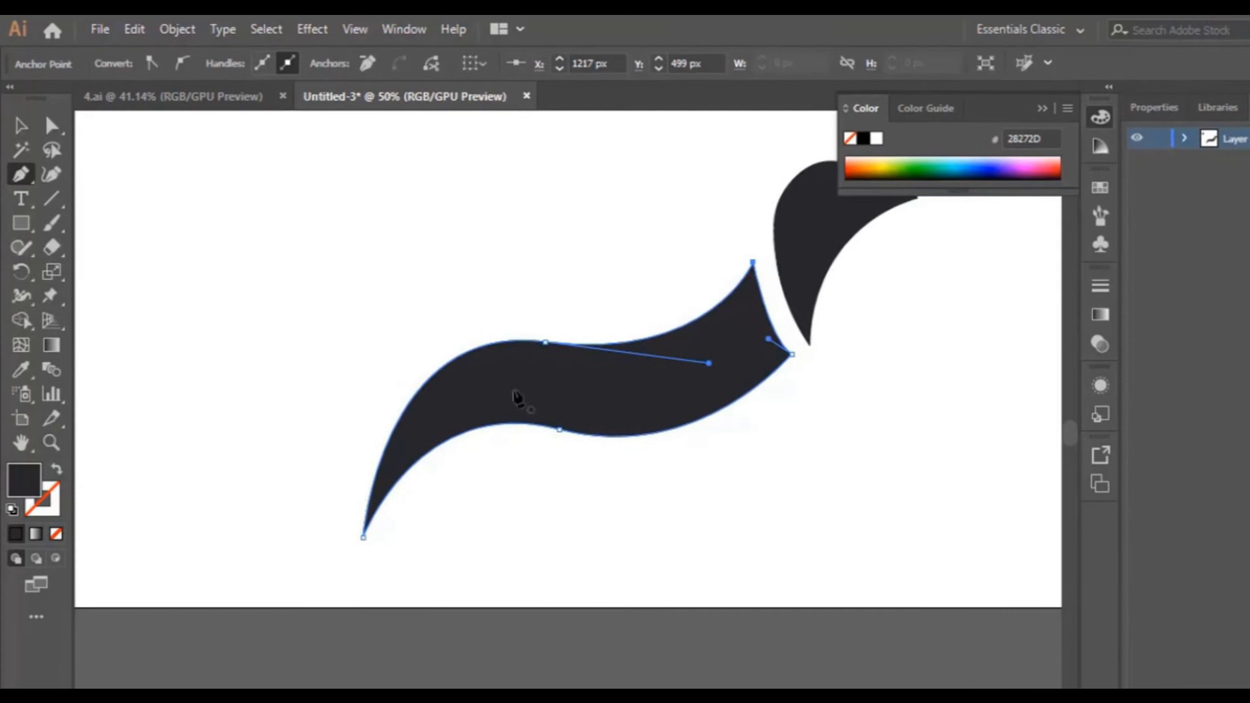
left_click(29, 126)
left_click(886, 420)
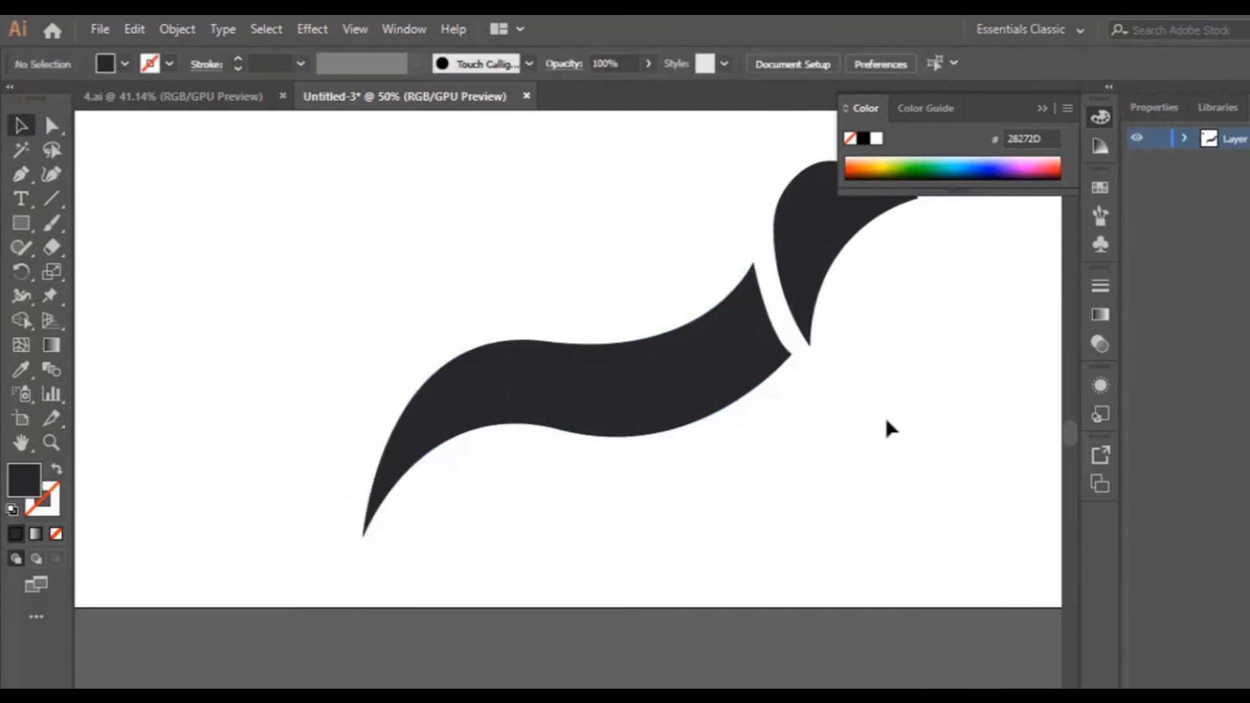
scroll(879, 445, "up", 2)
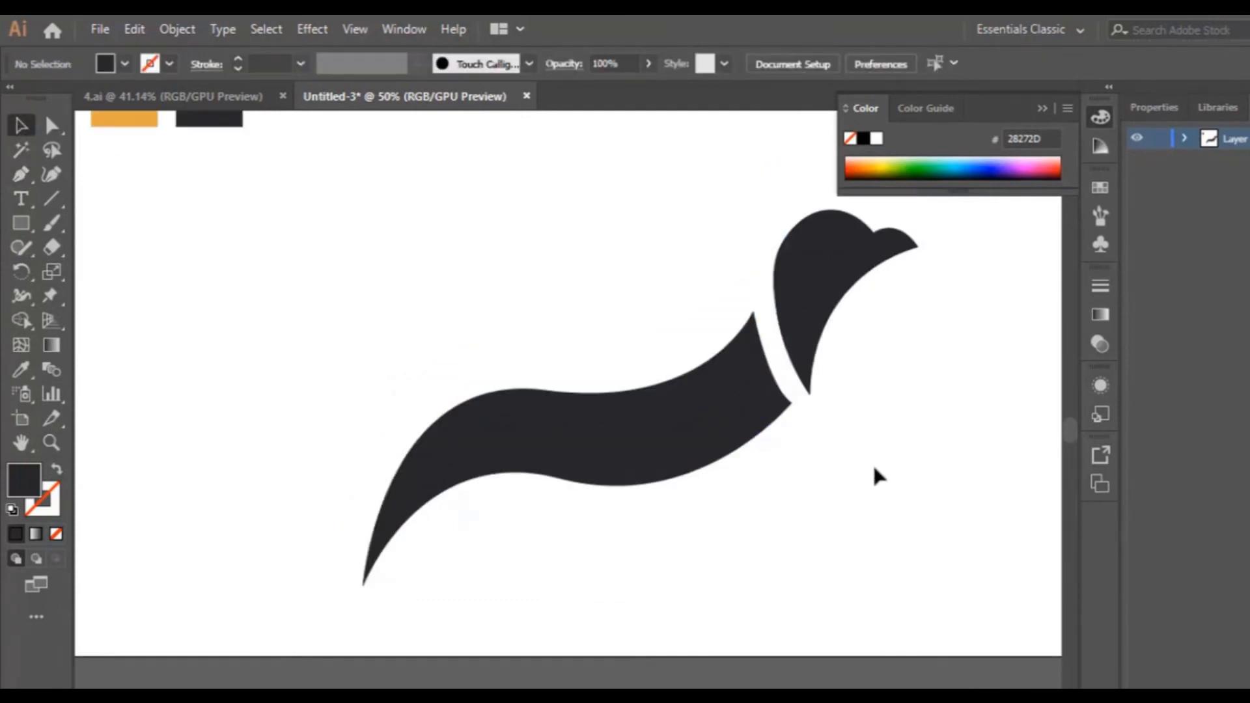
Step: Add a curvature point on the body's front edge and move its lower corner slightly toward the neck's tip
left_click(697, 456)
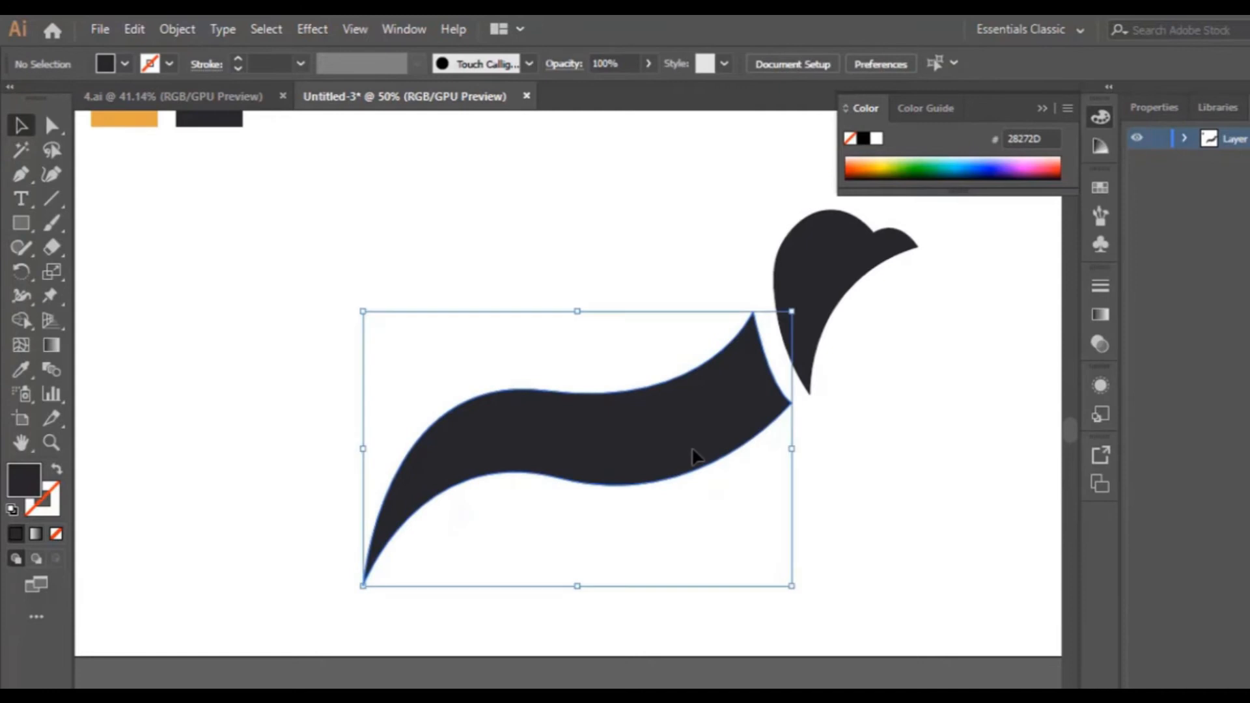
left_click(52, 443)
left_click(748, 402)
left_click(577, 374)
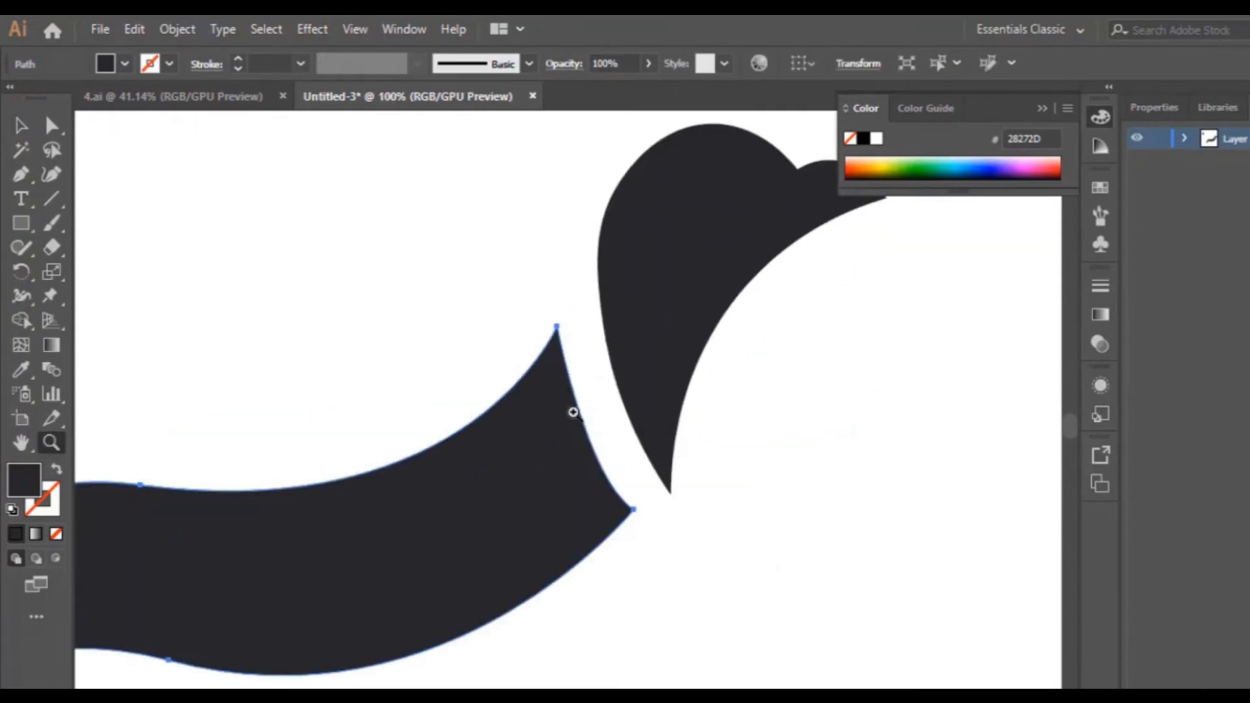
left_click(556, 429)
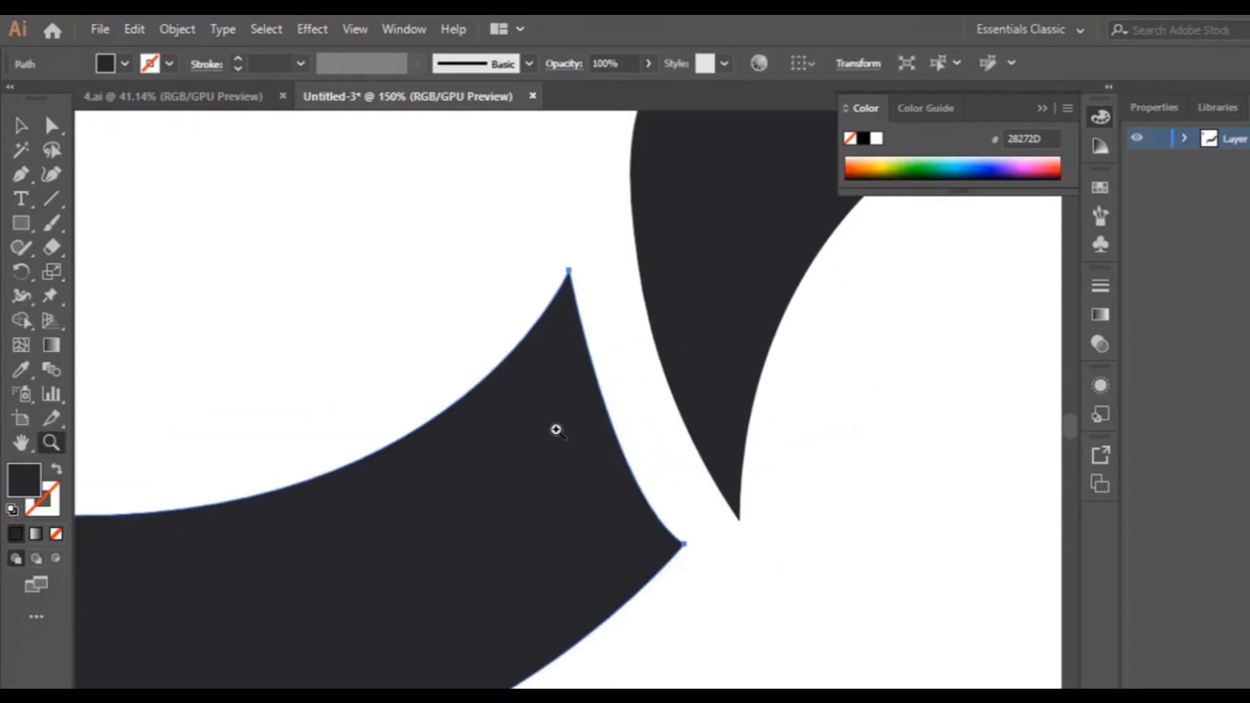
left_click(53, 176)
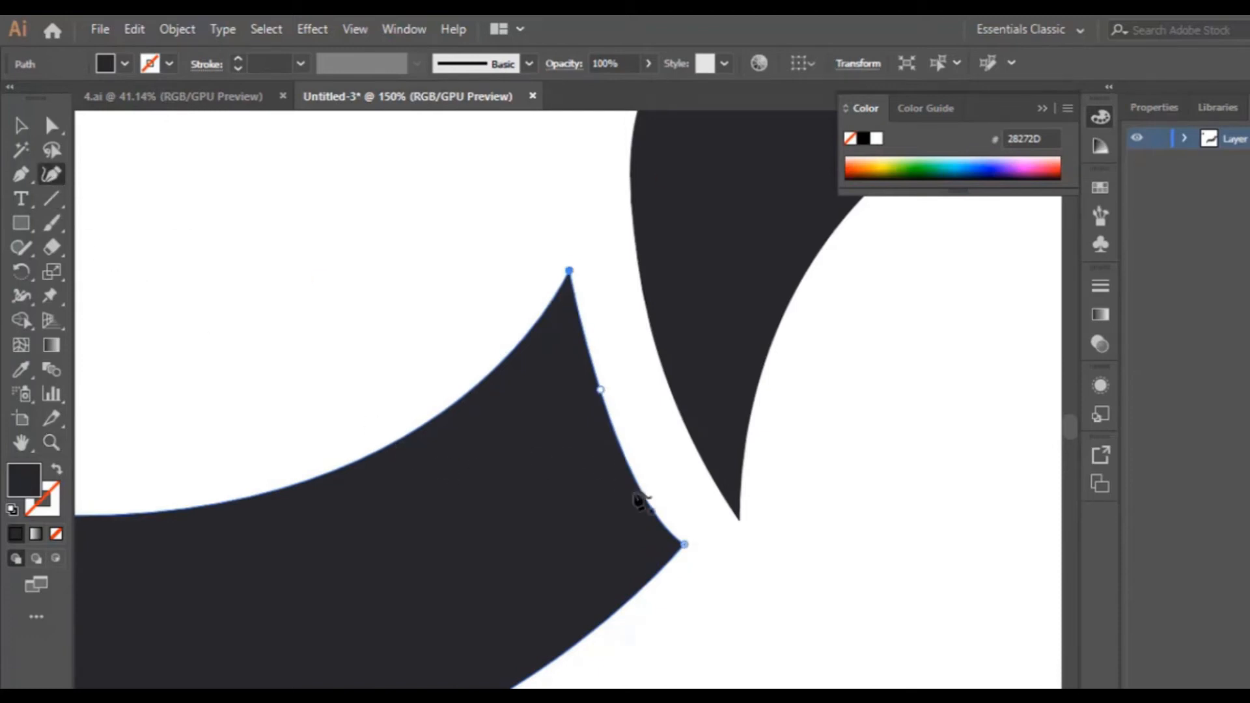
left_click_drag(684, 543, 698, 548)
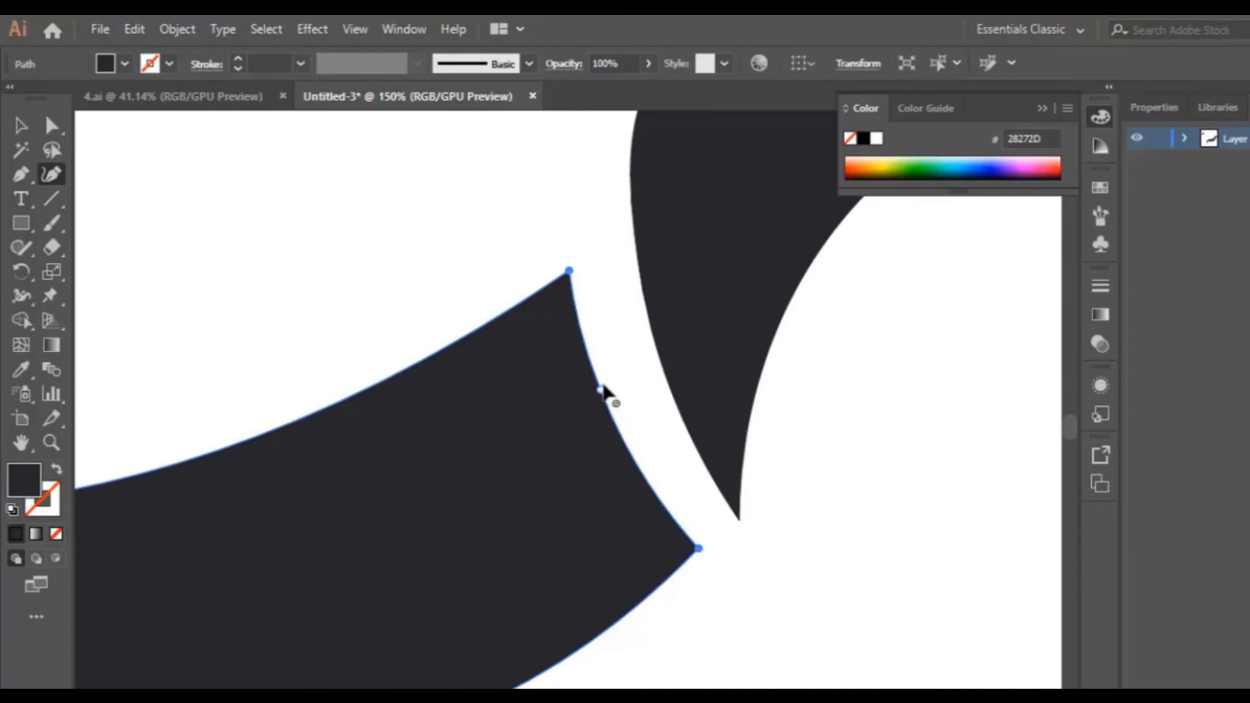
Step: Adjust the front edge's upper corner and midpoint toward the head so the gap follows the neck's curve
left_click(599, 390)
left_click_drag(571, 268, 574, 261)
left_click_drag(600, 389, 608, 385)
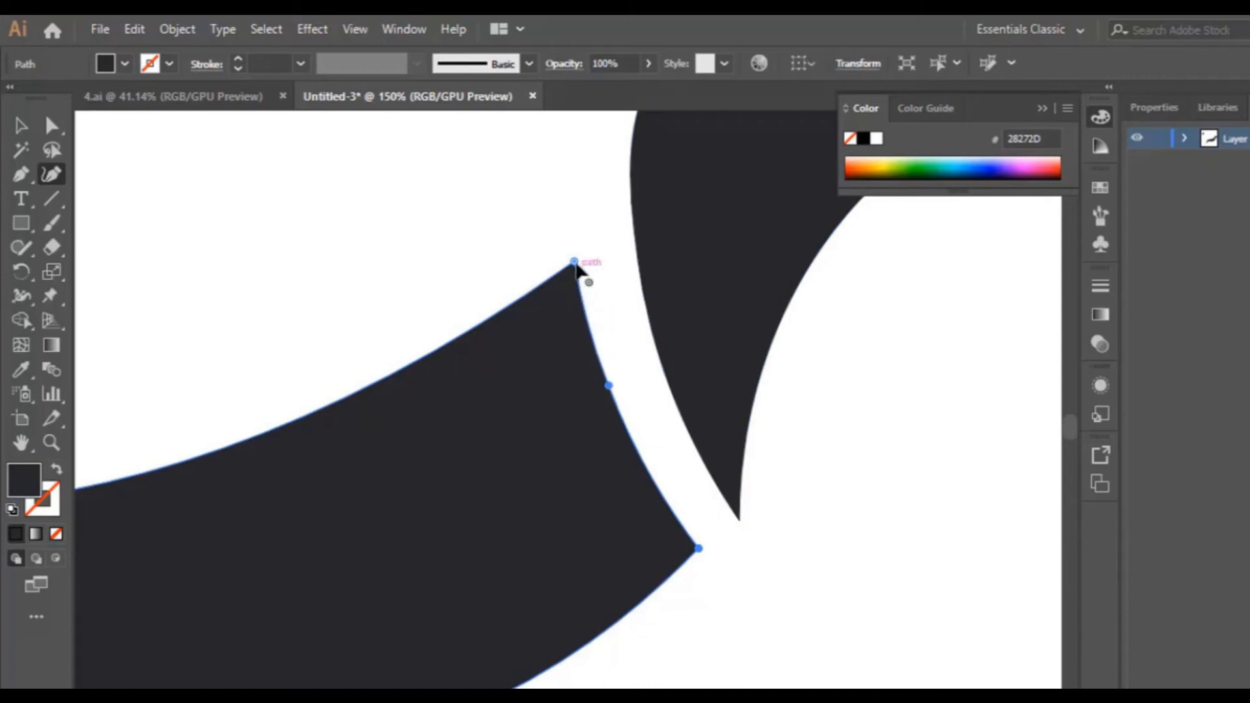
left_click_drag(573, 261, 580, 254)
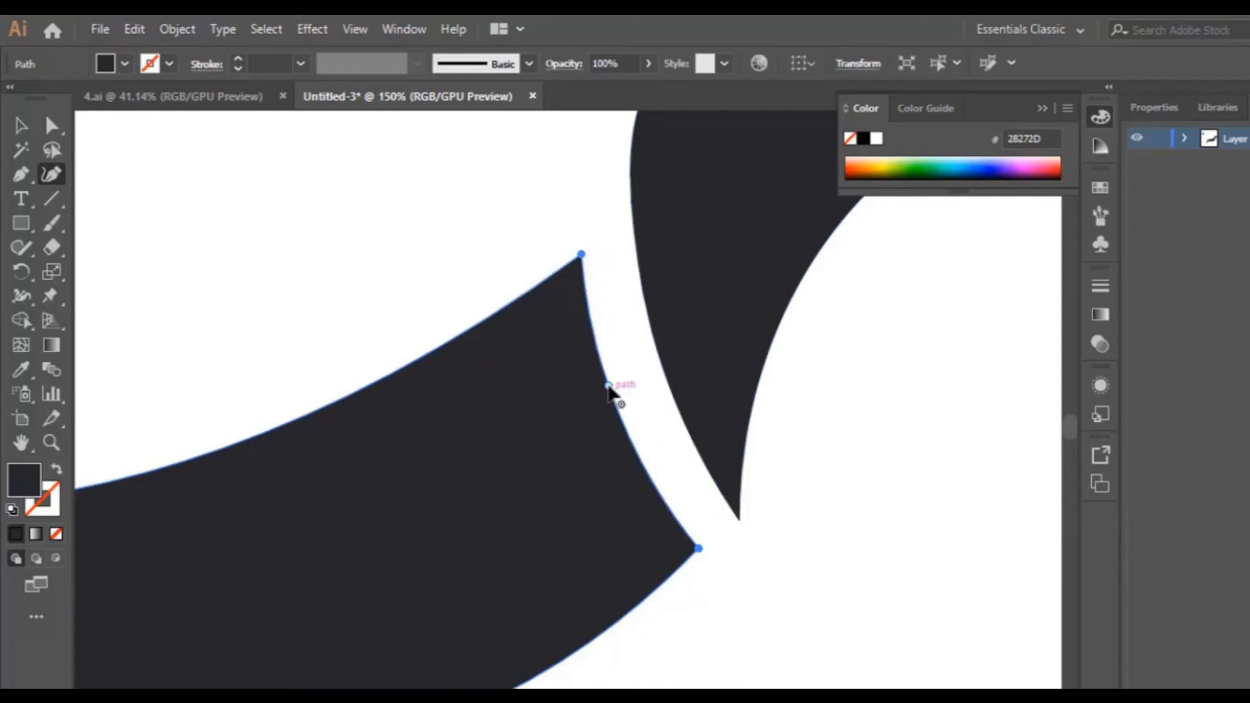
left_click_drag(609, 386, 617, 394)
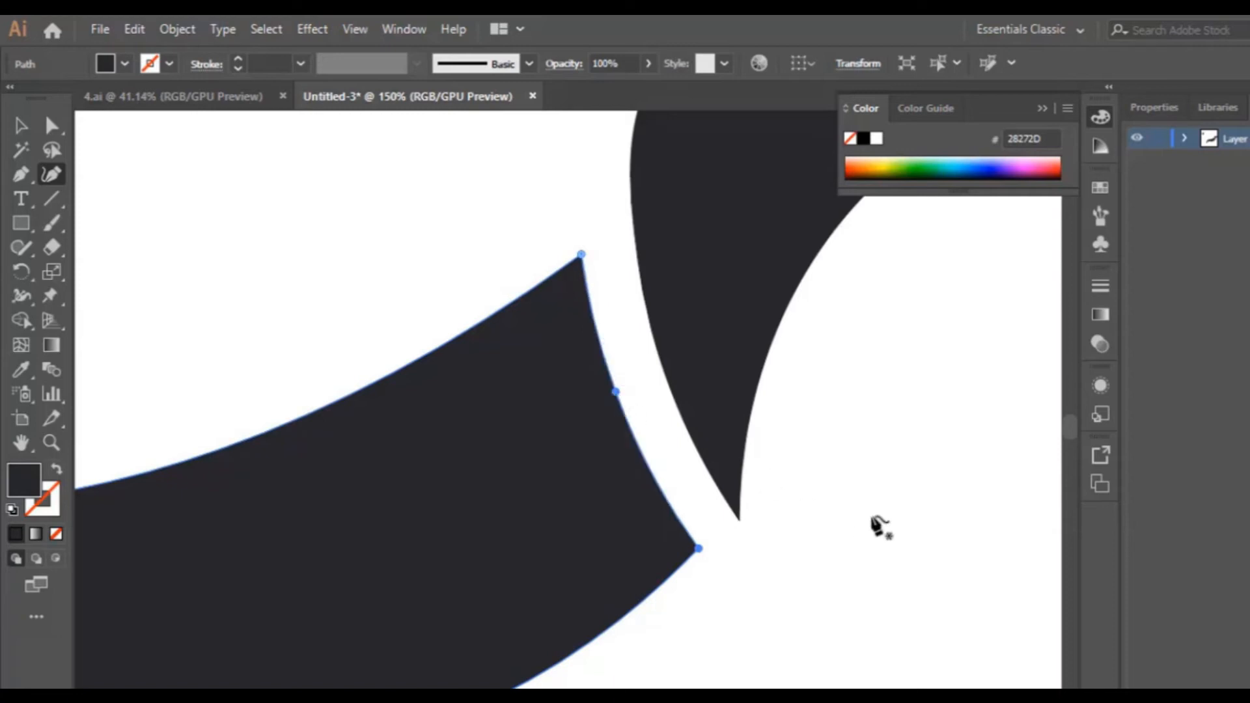
Step: Nudge the body's upper front corner slightly closer to the back of the head
left_click_drag(581, 254, 587, 250)
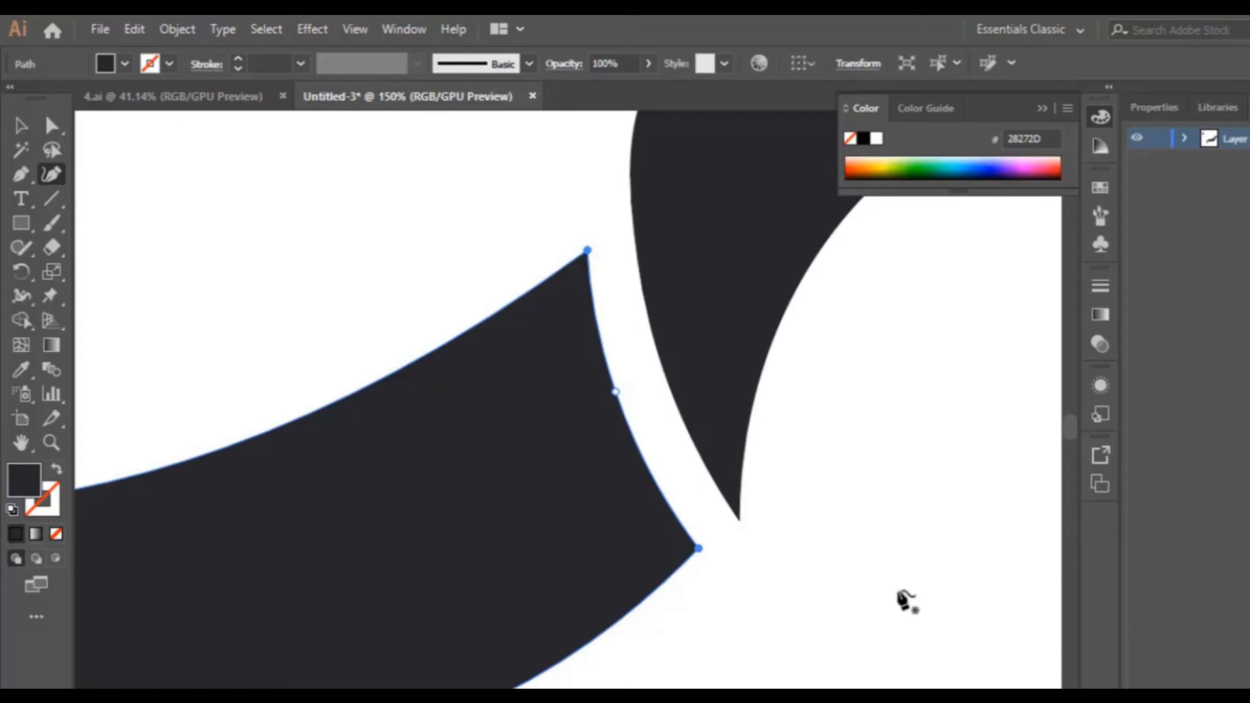
left_click(51, 443)
left_click_drag(881, 342, 574, 553)
scroll(548, 485, "up", 2)
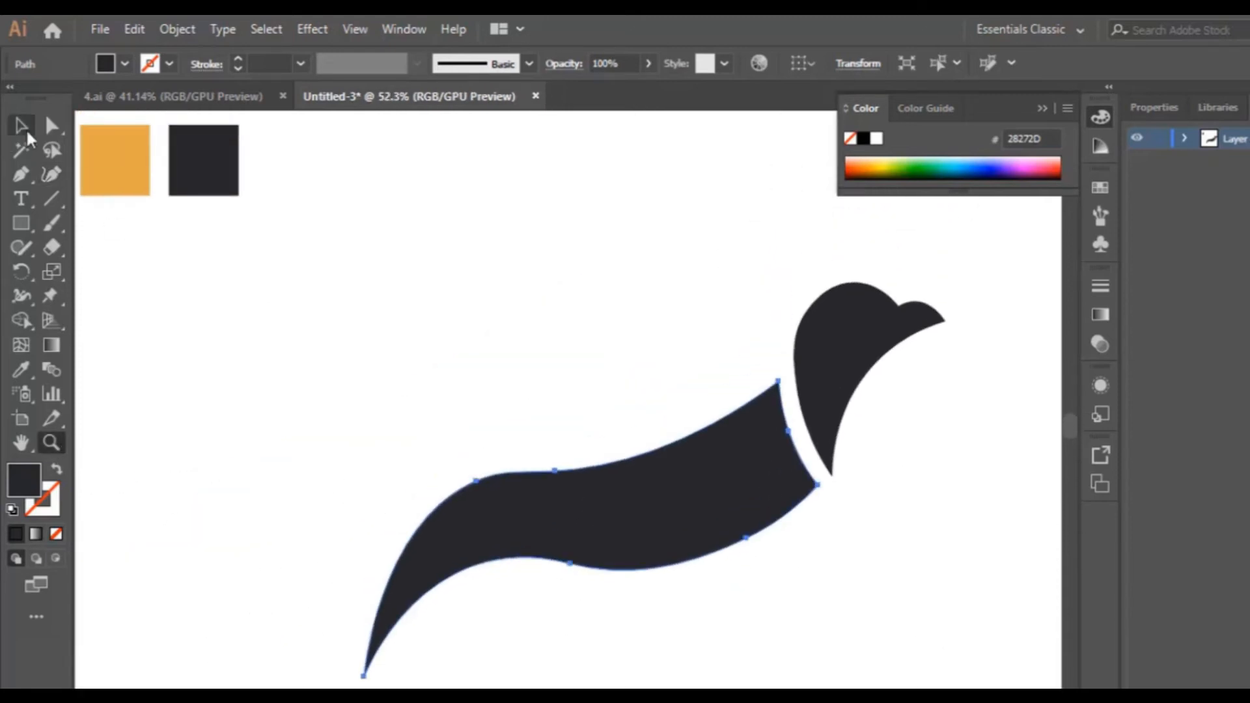
Step: Recolor the wavy body orange by sampling the orange swatch square with the Eyedropper
left_click(21, 126)
left_click(662, 346)
left_click(677, 460)
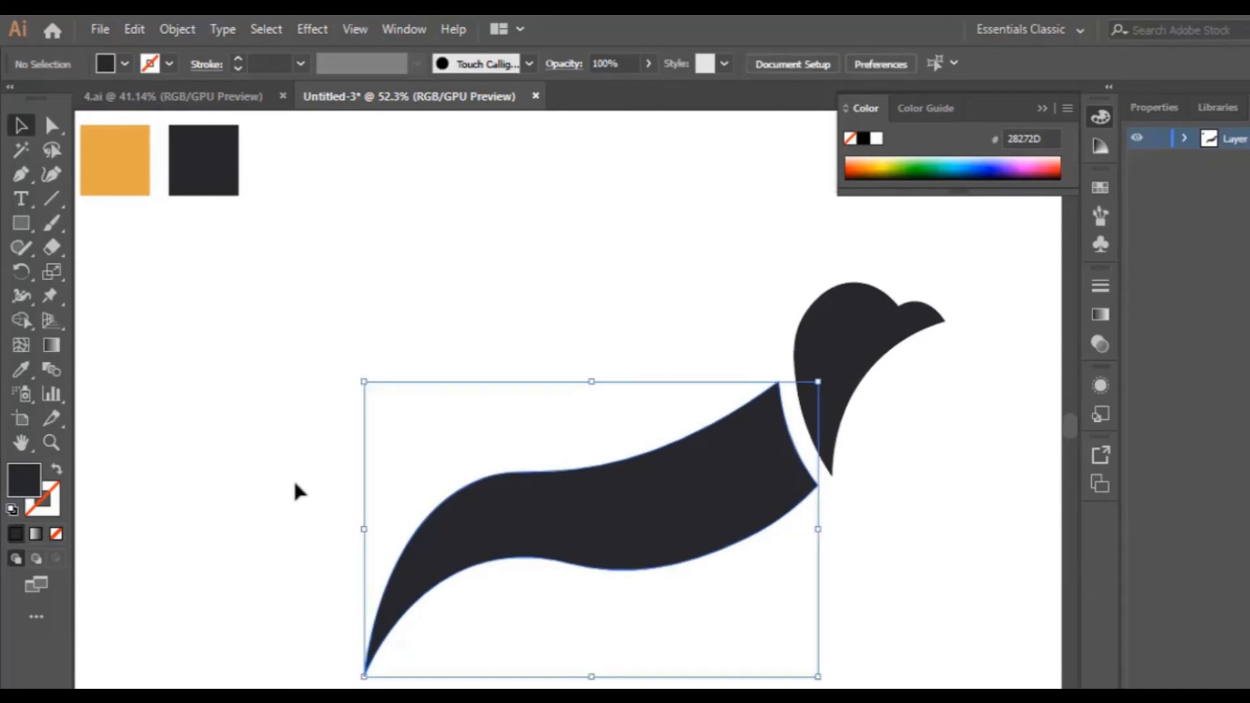
left_click(24, 369)
left_click(128, 170)
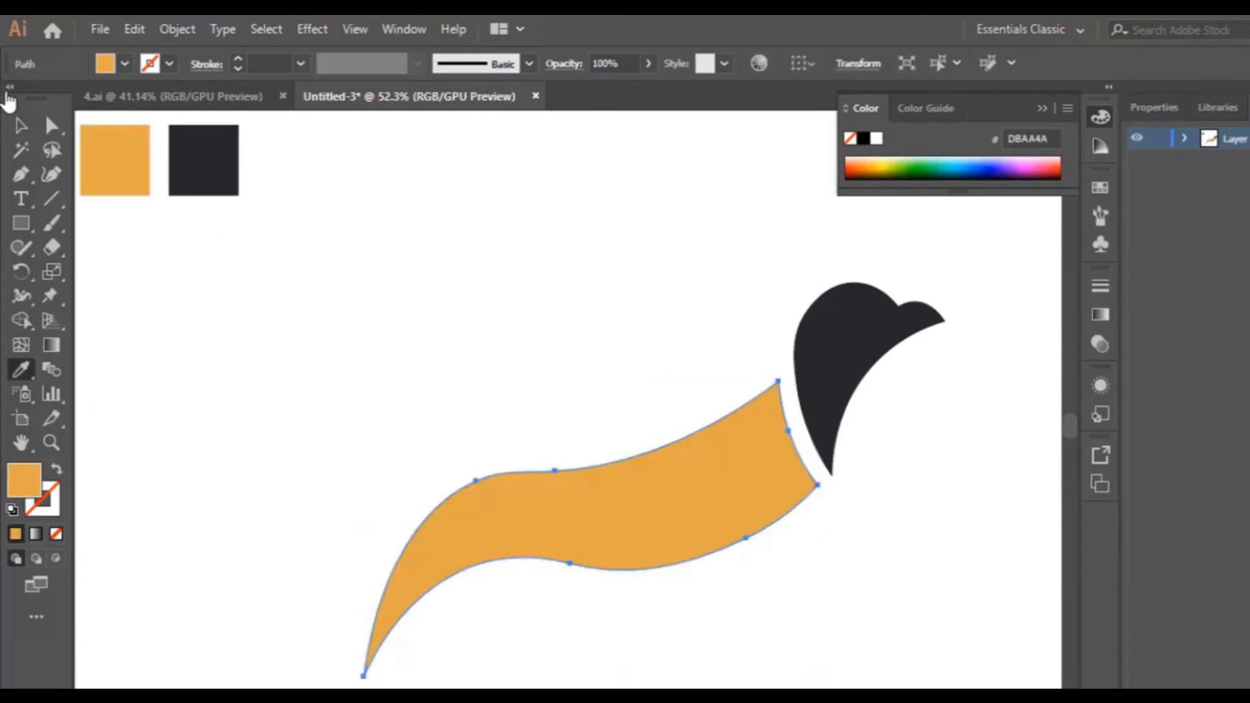
left_click(21, 126)
left_click(986, 541)
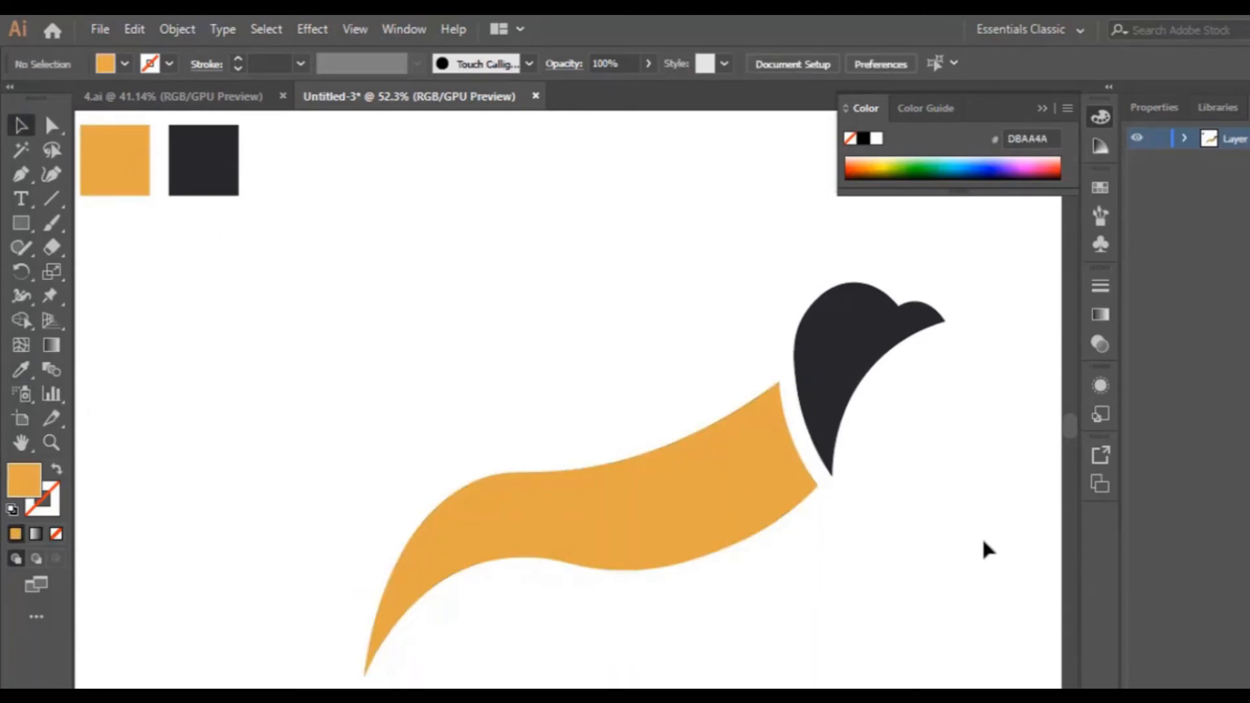
Step: Start the wing with the Pen tool just above the body's front corner, curving up to a sharp tip about 467 px away
scroll(770, 541, "up", 2)
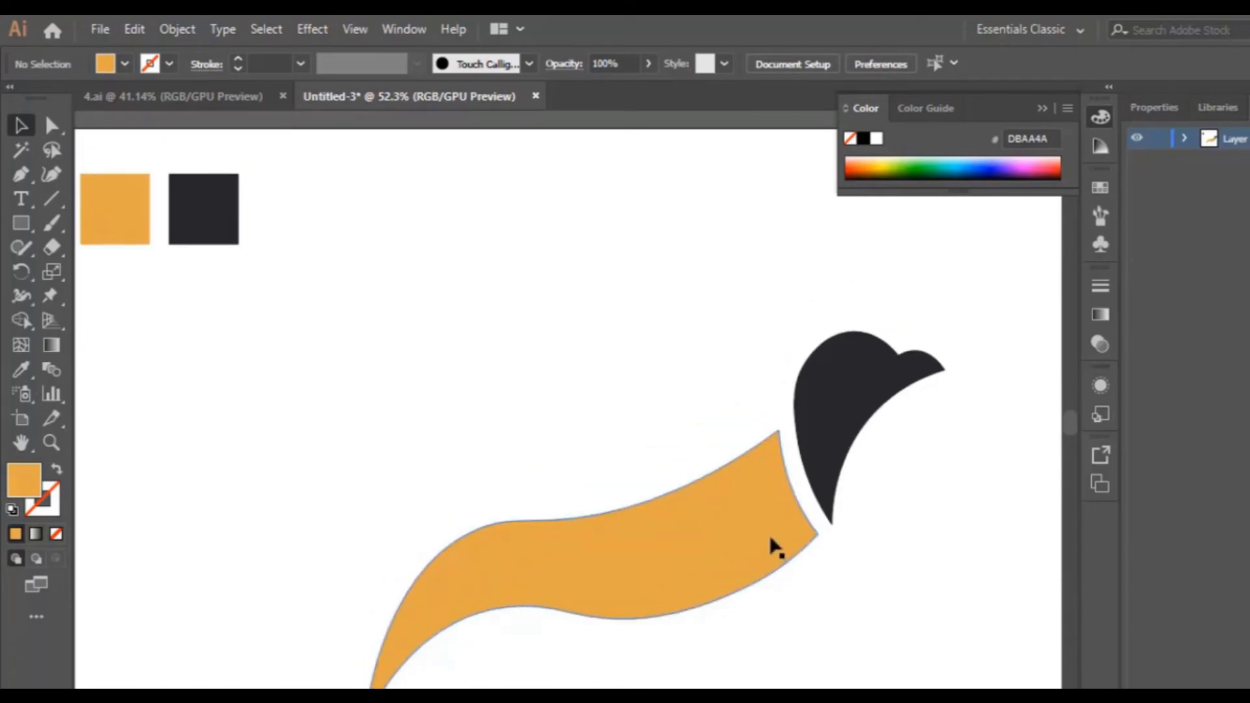
scroll(768, 522, "down", 1)
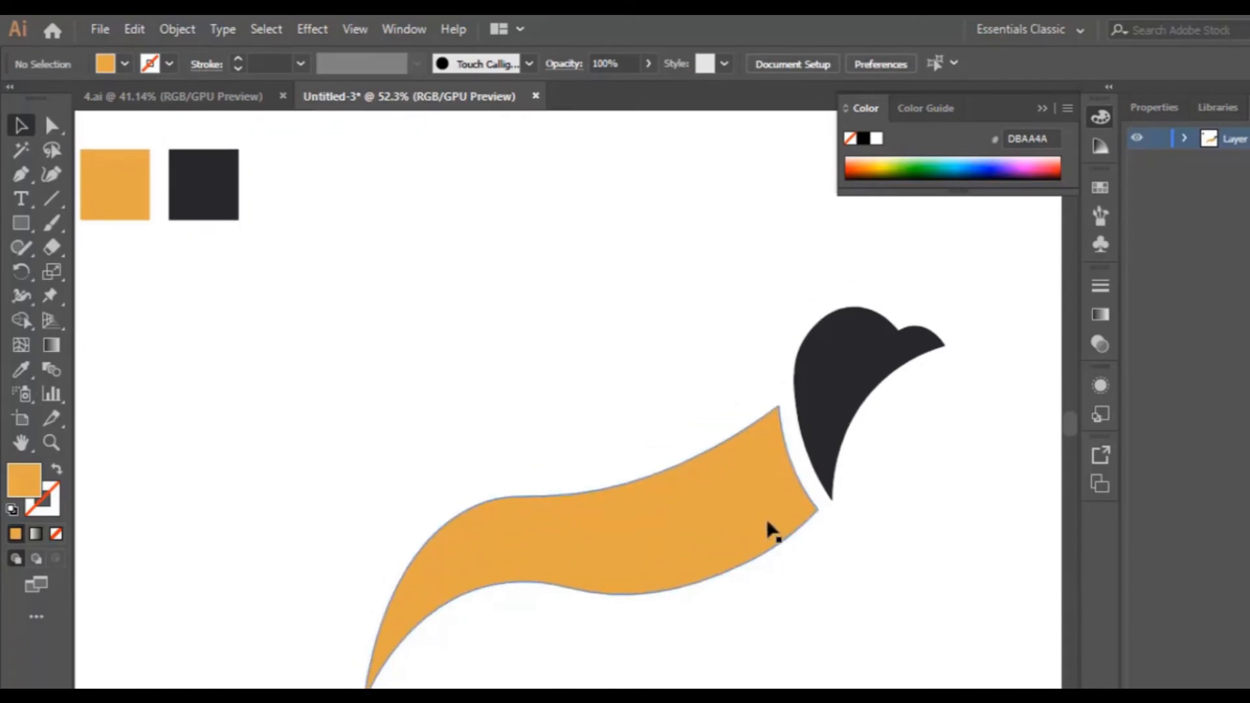
left_click(22, 174)
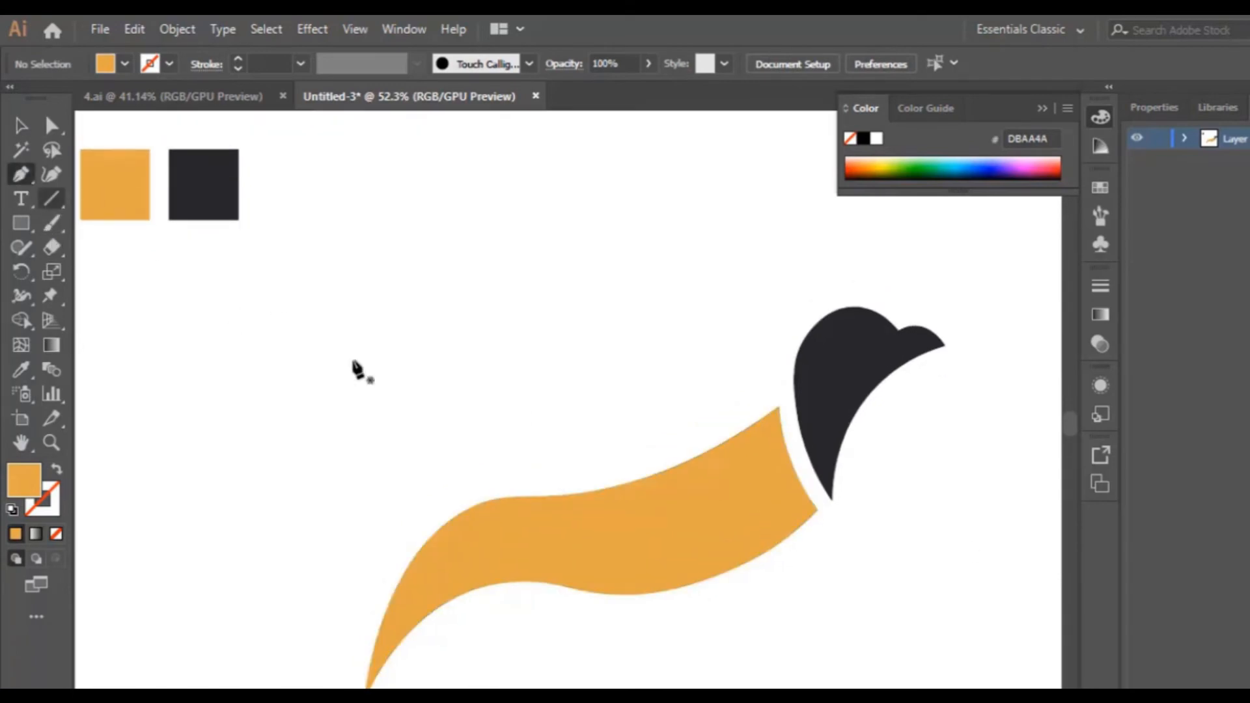
left_click(774, 388)
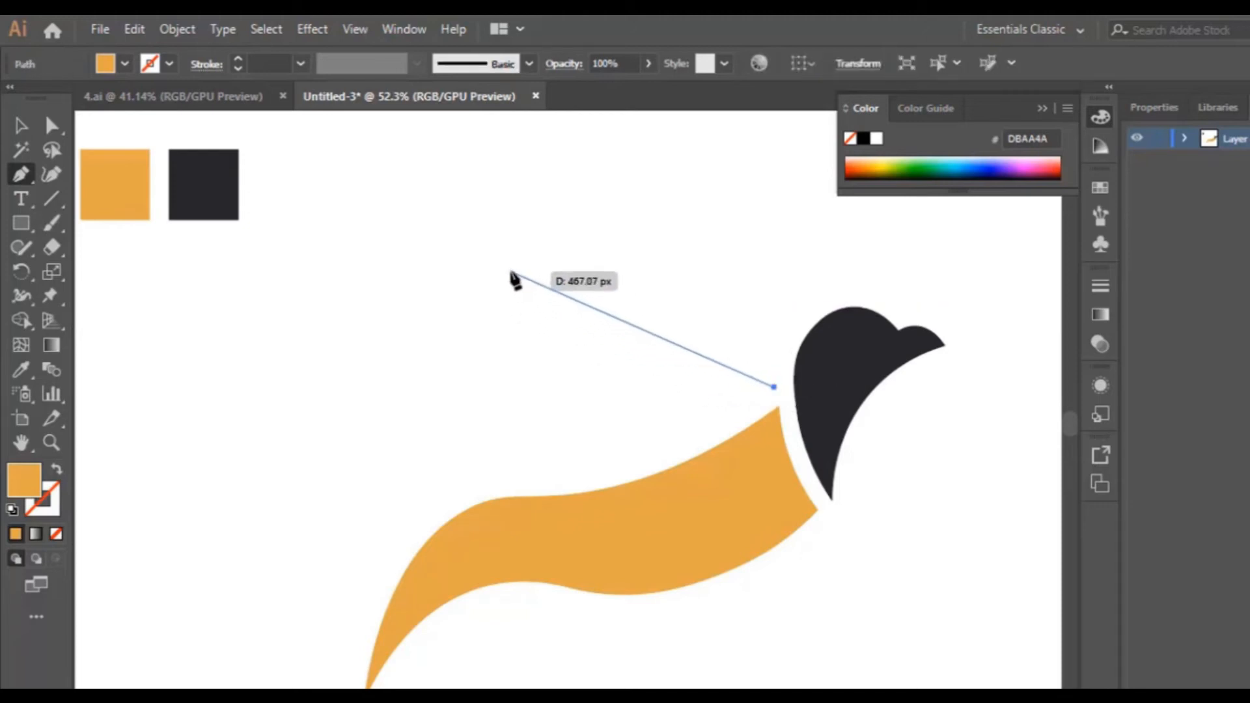
left_click_drag(512, 273, 432, 255)
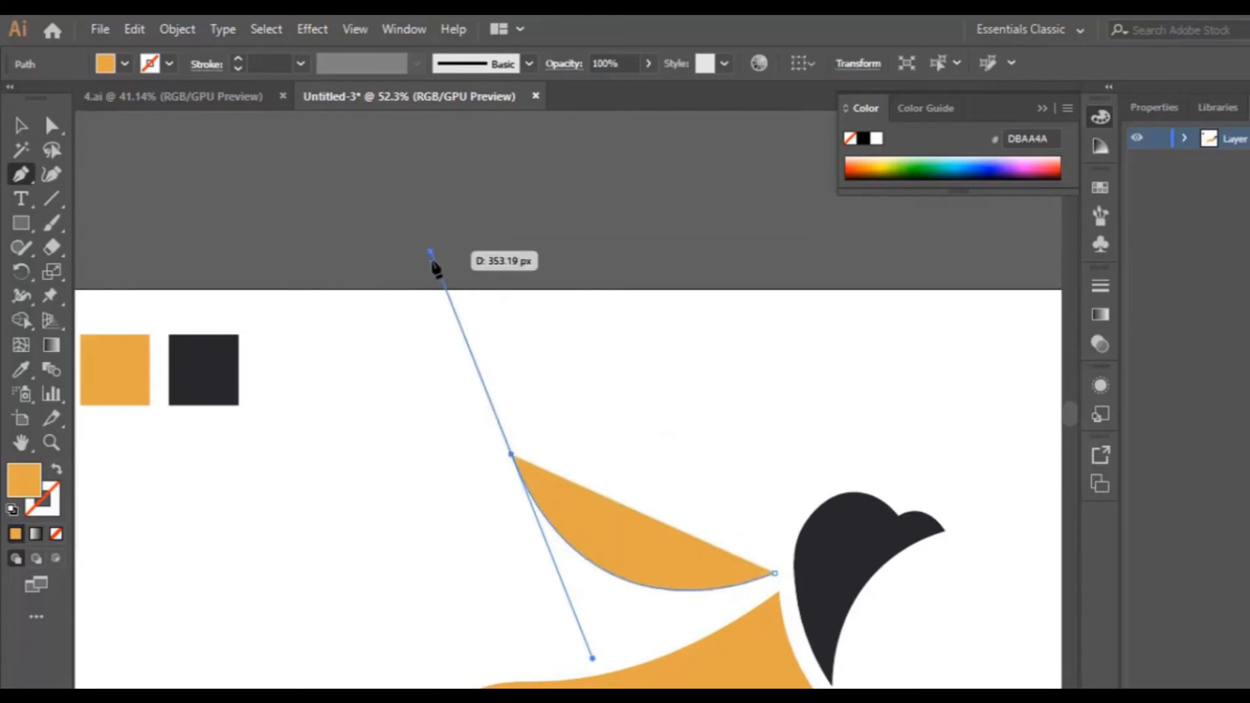
scroll(585, 531, "down", 3)
left_click_drag(588, 538, 531, 242)
left_click(511, 235)
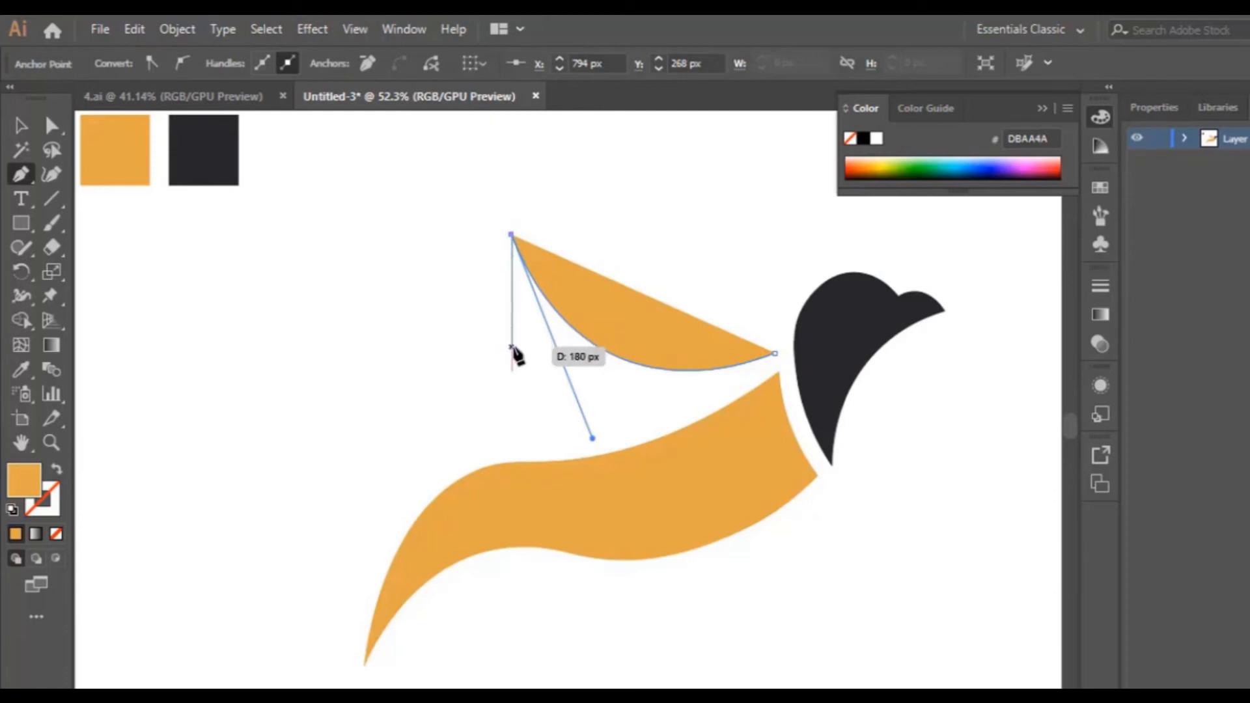
Step: Curve the wing outline to a notch about 180 px below the tip, out to a second feather tip and back to a second notch
left_click_drag(512, 348, 542, 392)
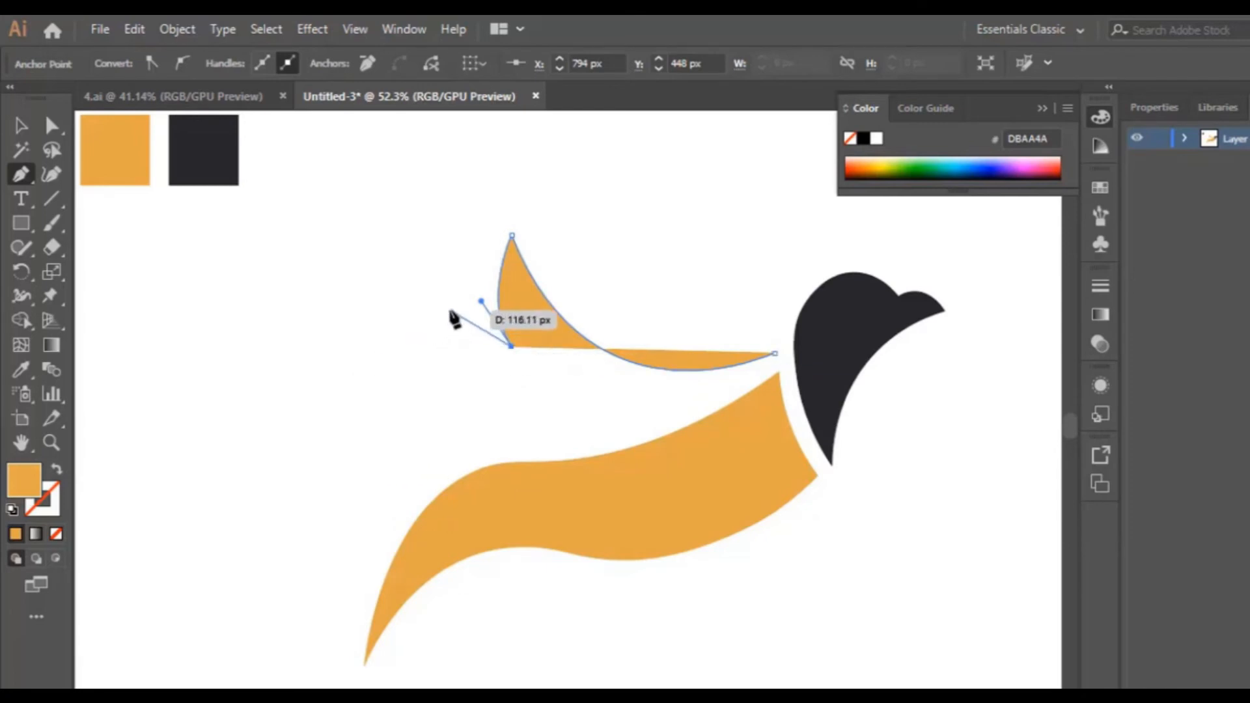
left_click_drag(445, 304, 411, 269)
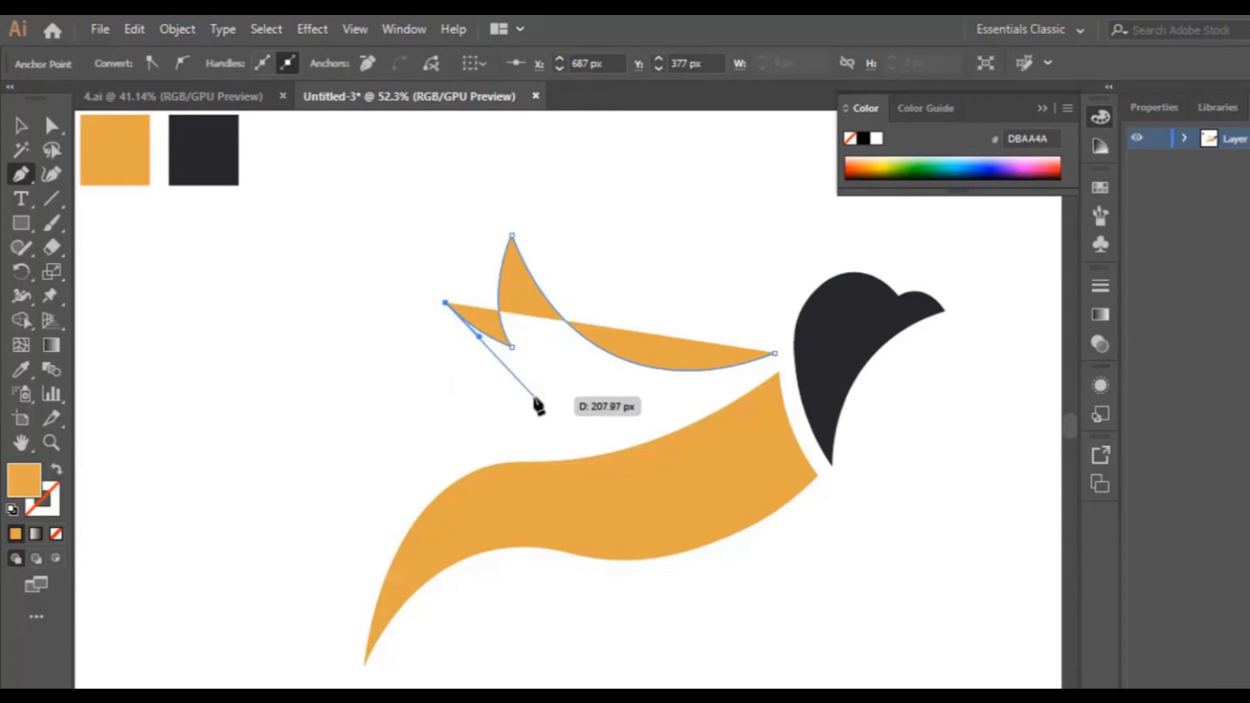
left_click(541, 398)
left_click_drag(541, 398, 611, 417)
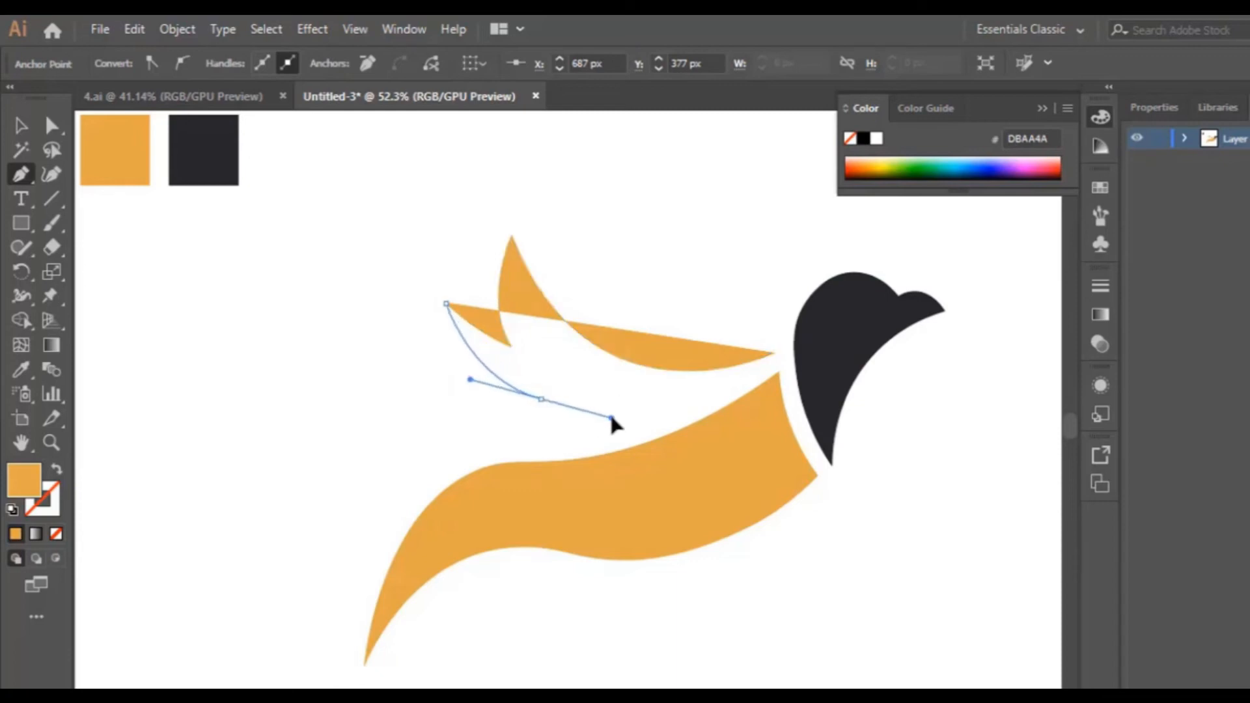
left_click(539, 399)
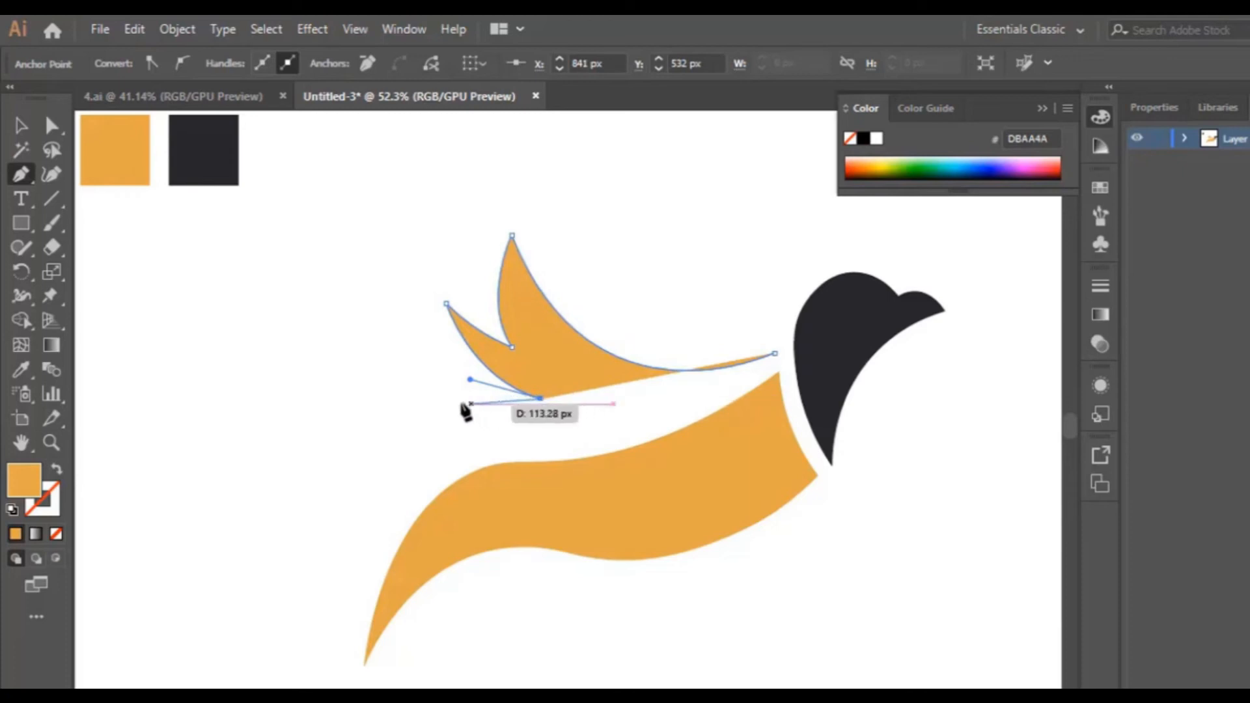
Step: Add the third feather tip and close the wing with a curved lower edge running parallel to the body's upper edge
left_click_drag(435, 406, 372, 373)
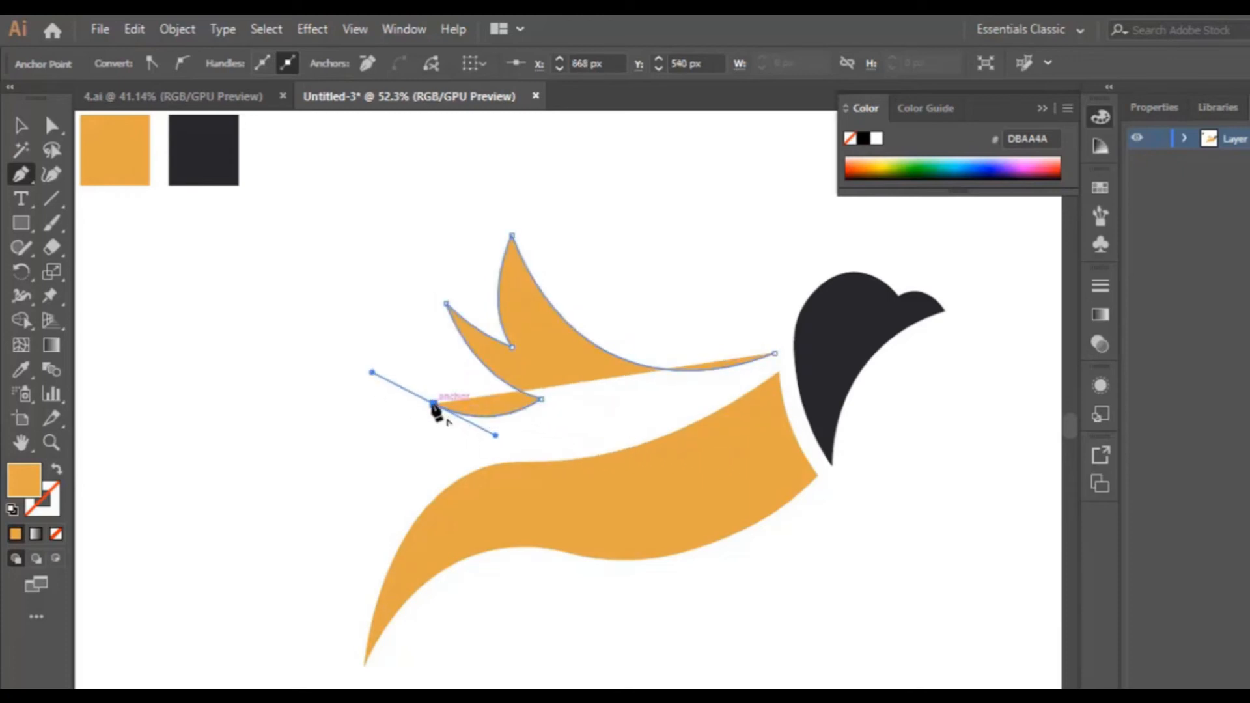
left_click(434, 404)
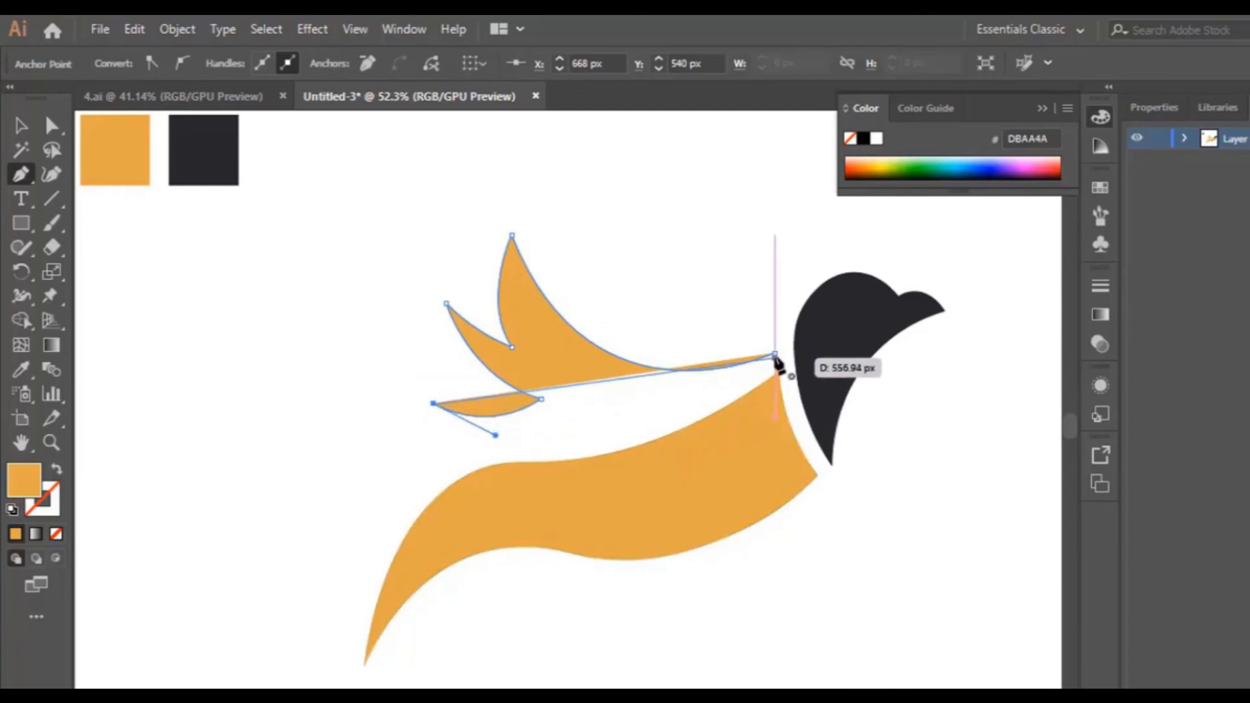
left_click_drag(774, 355, 1019, 199)
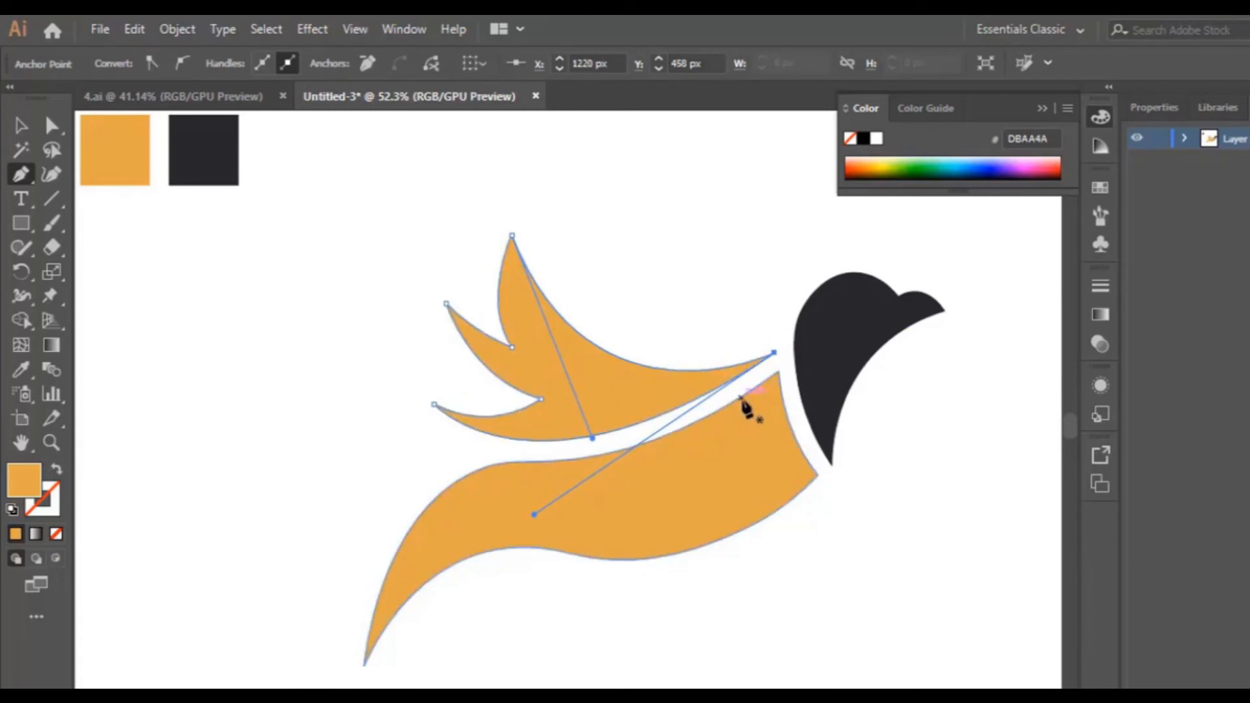
key("v")
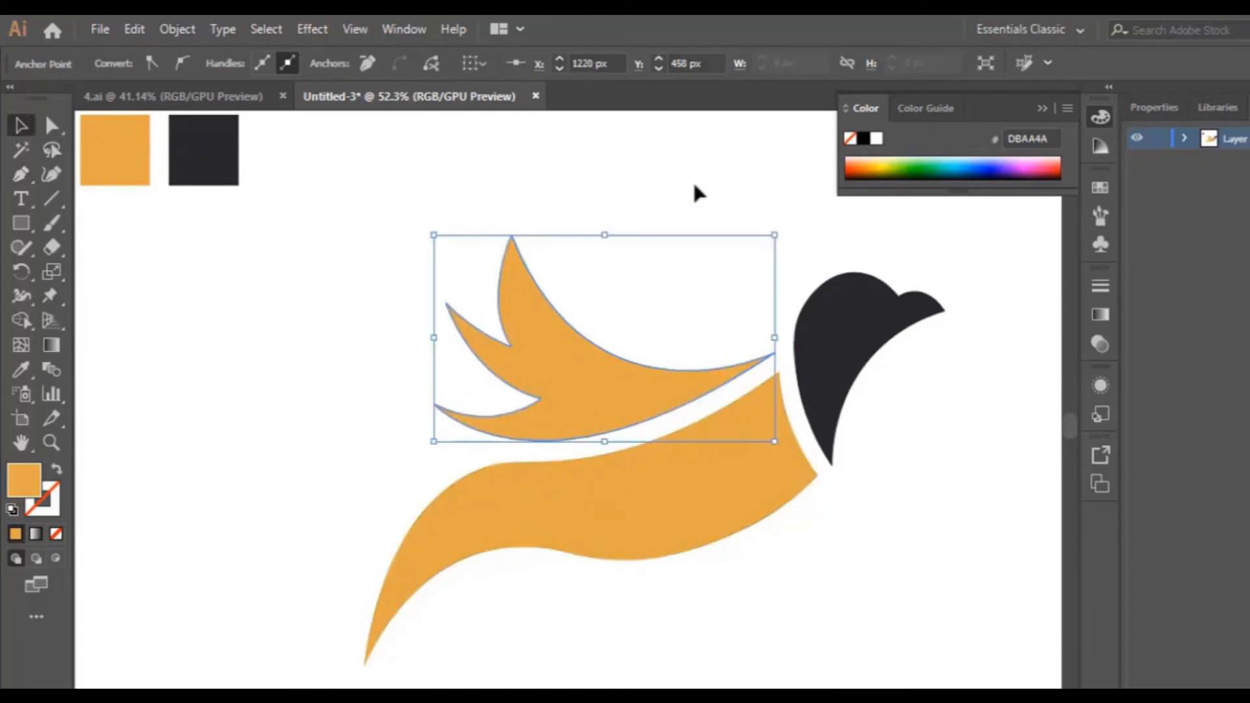
left_click(716, 171)
scroll(762, 410, "down", 3)
scroll(801, 478, "up", 2)
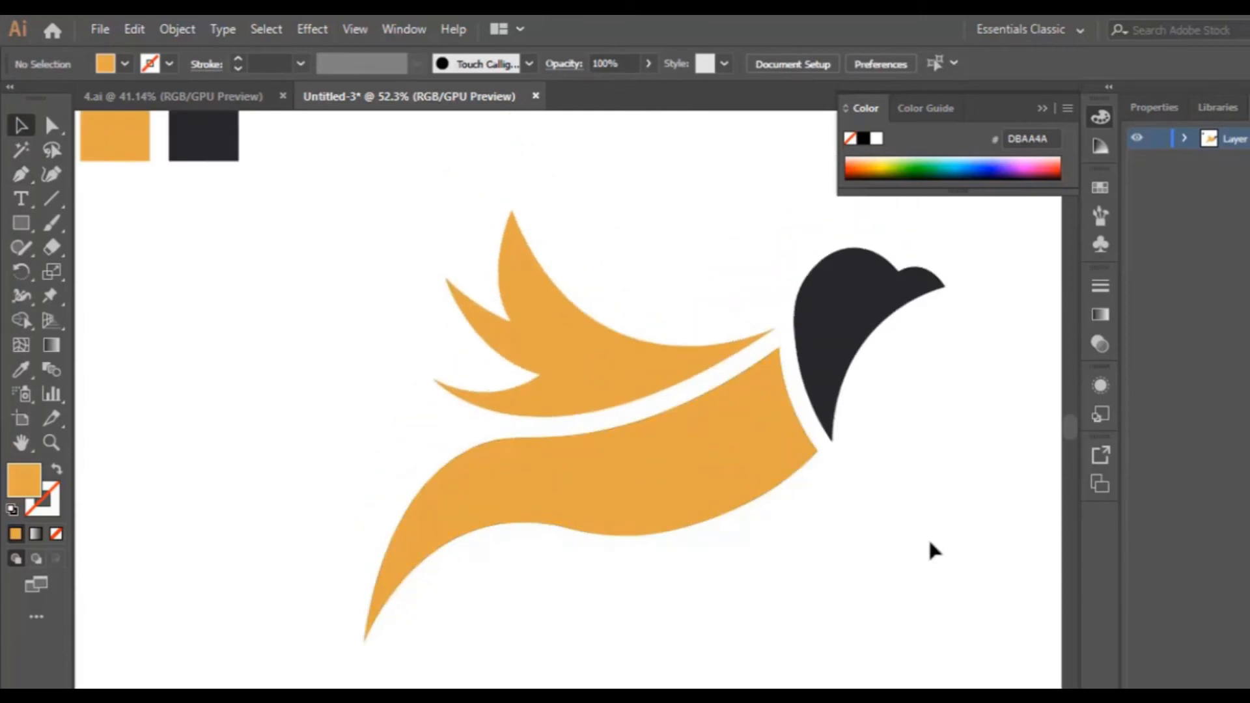
Step: With the Curvature tool, shift the notch between the upper two feathers inward and flatten the top feather's back edge
left_click(544, 321)
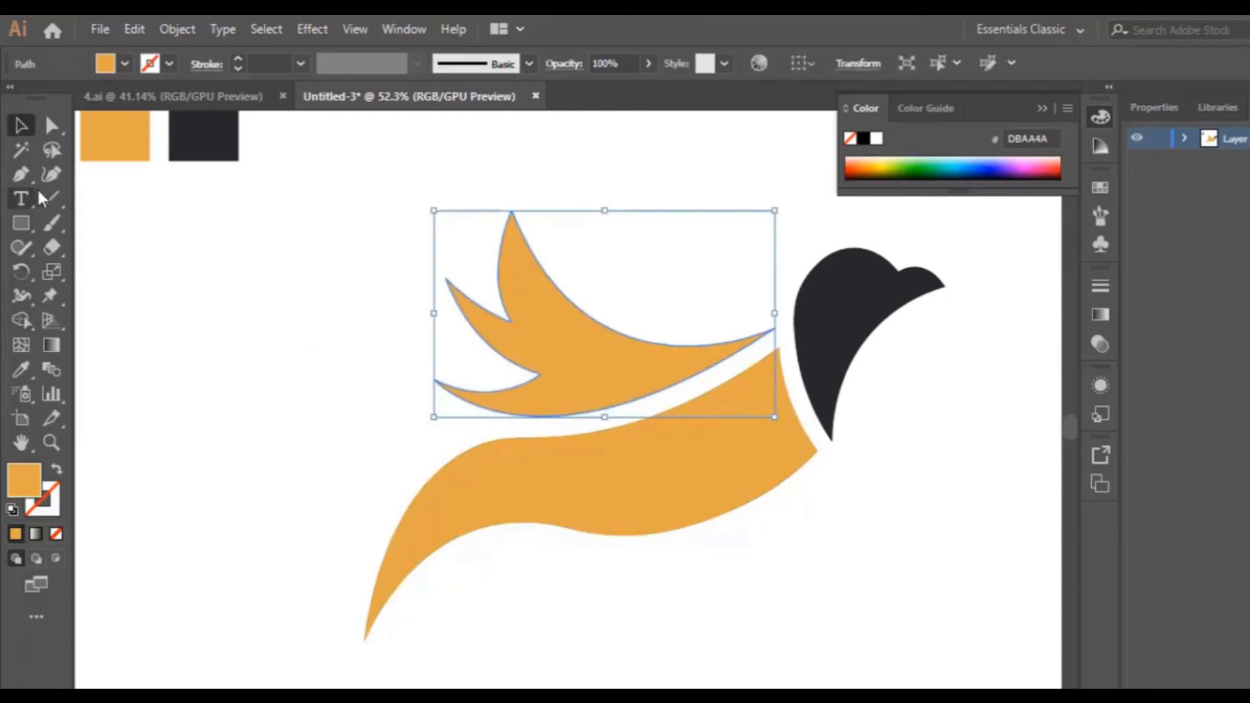
left_click(51, 443)
left_click(550, 336)
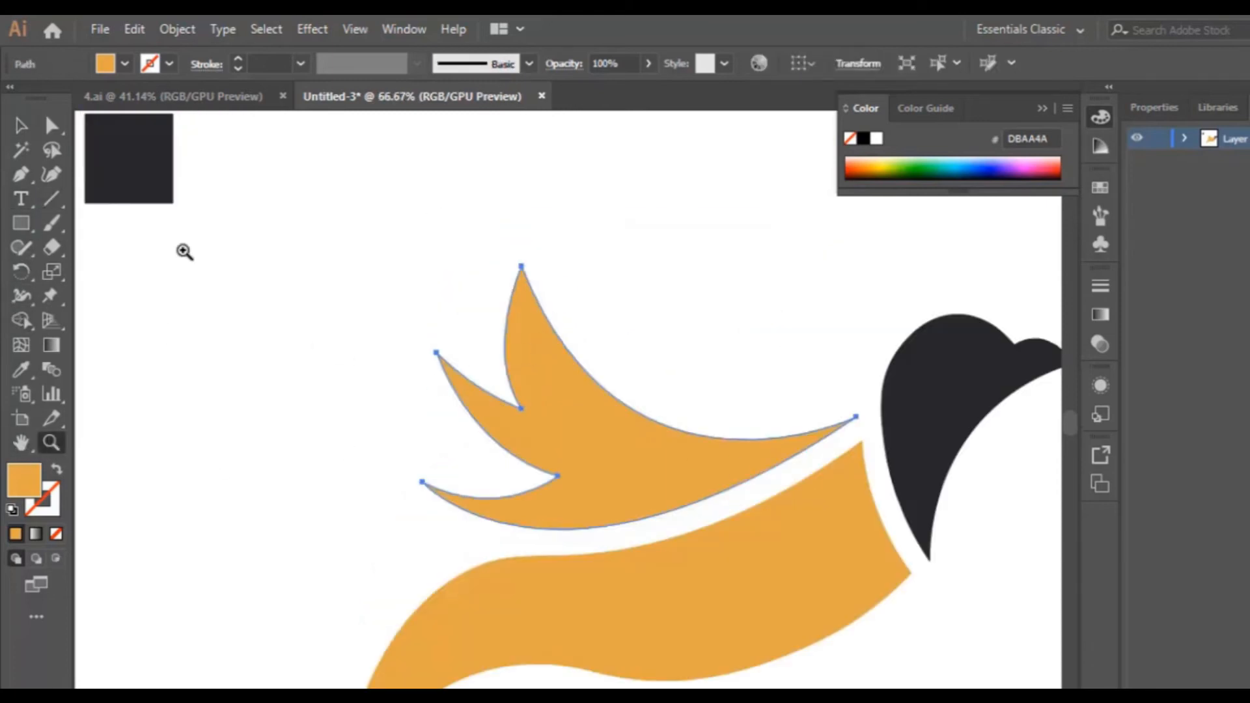
left_click(54, 174)
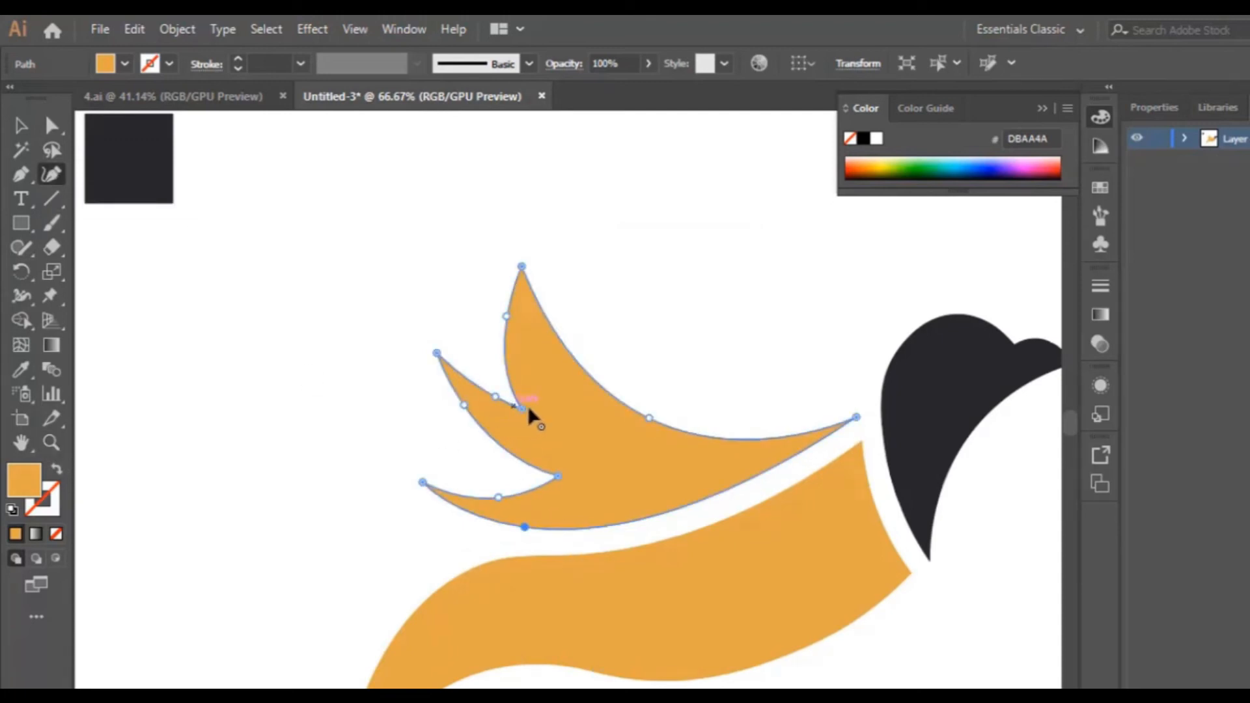
left_click_drag(523, 406, 531, 409)
left_click_drag(507, 317, 514, 335)
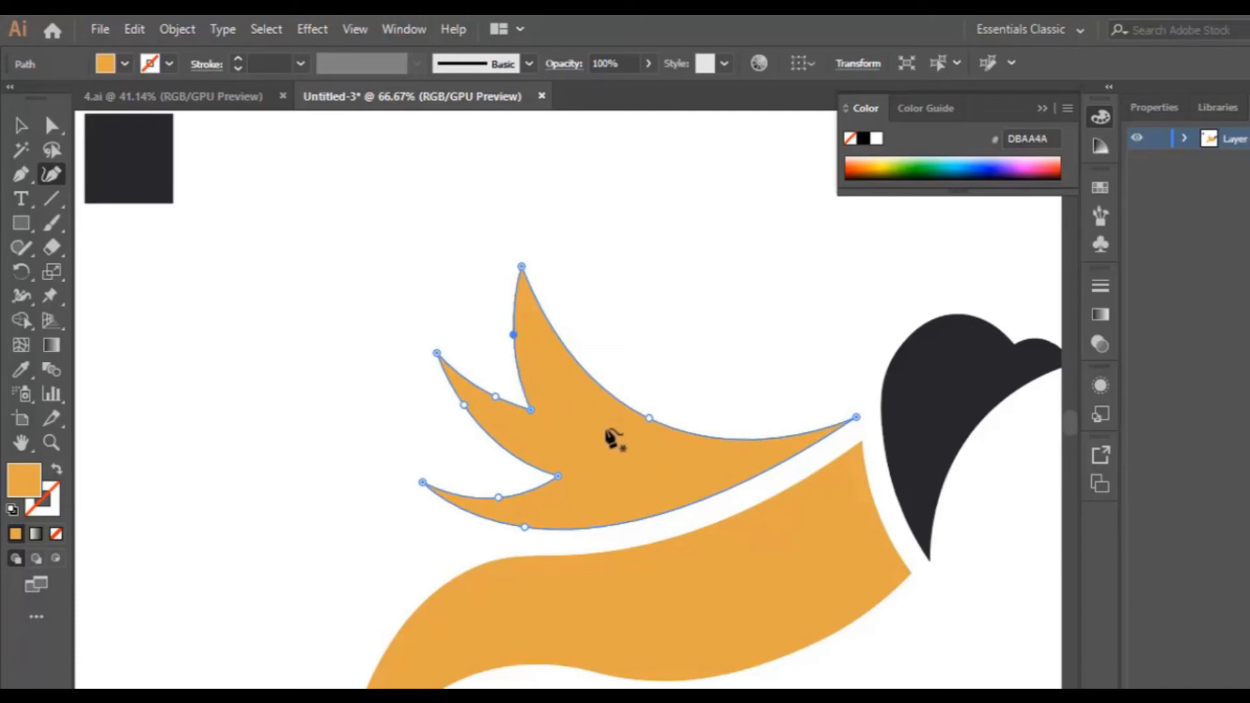
scroll(547, 449, "down", 3)
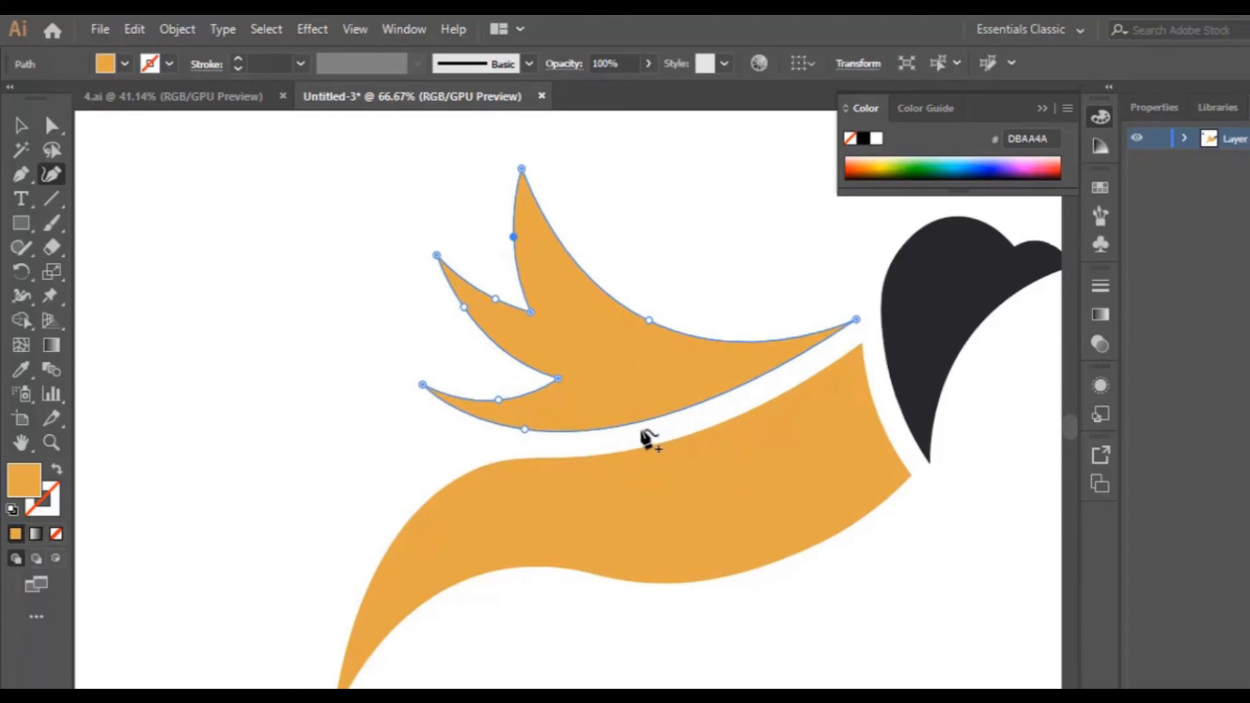
Step: Deselect the wing and examine the whole bird on the artboard, checking its overall shape and the gaps between parts
left_click(21, 125)
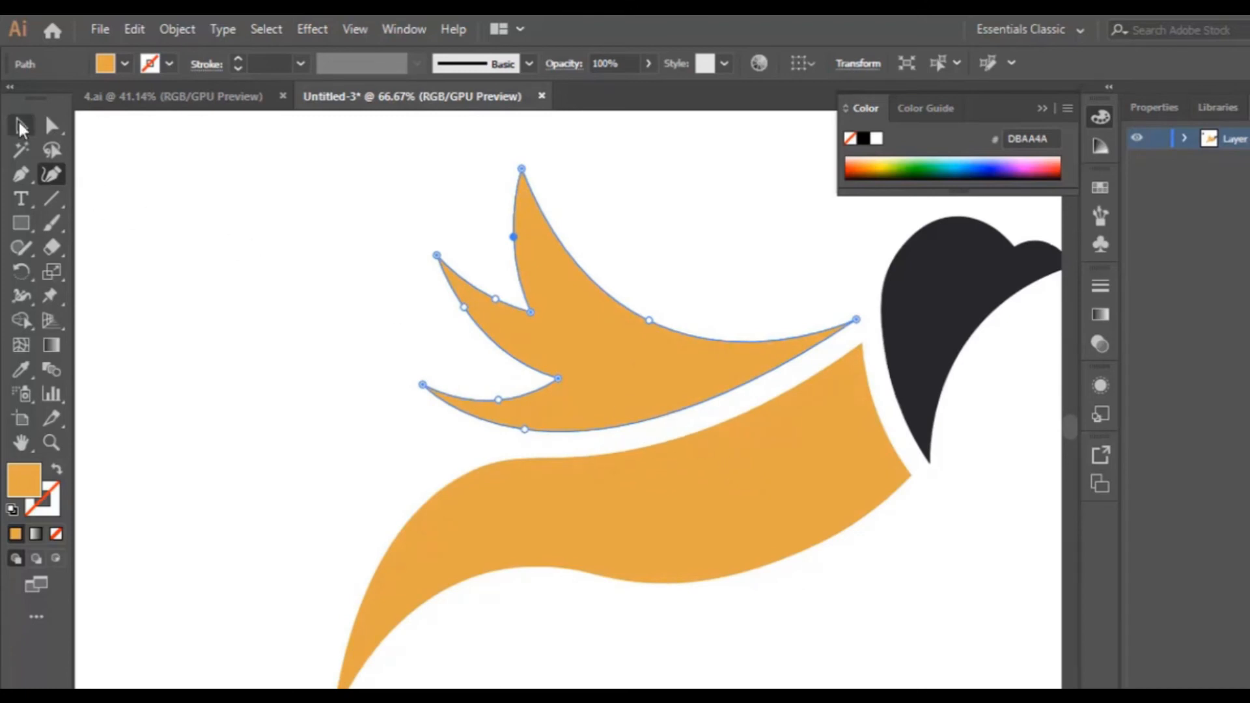
left_click(51, 442)
left_click_drag(934, 312, 781, 393)
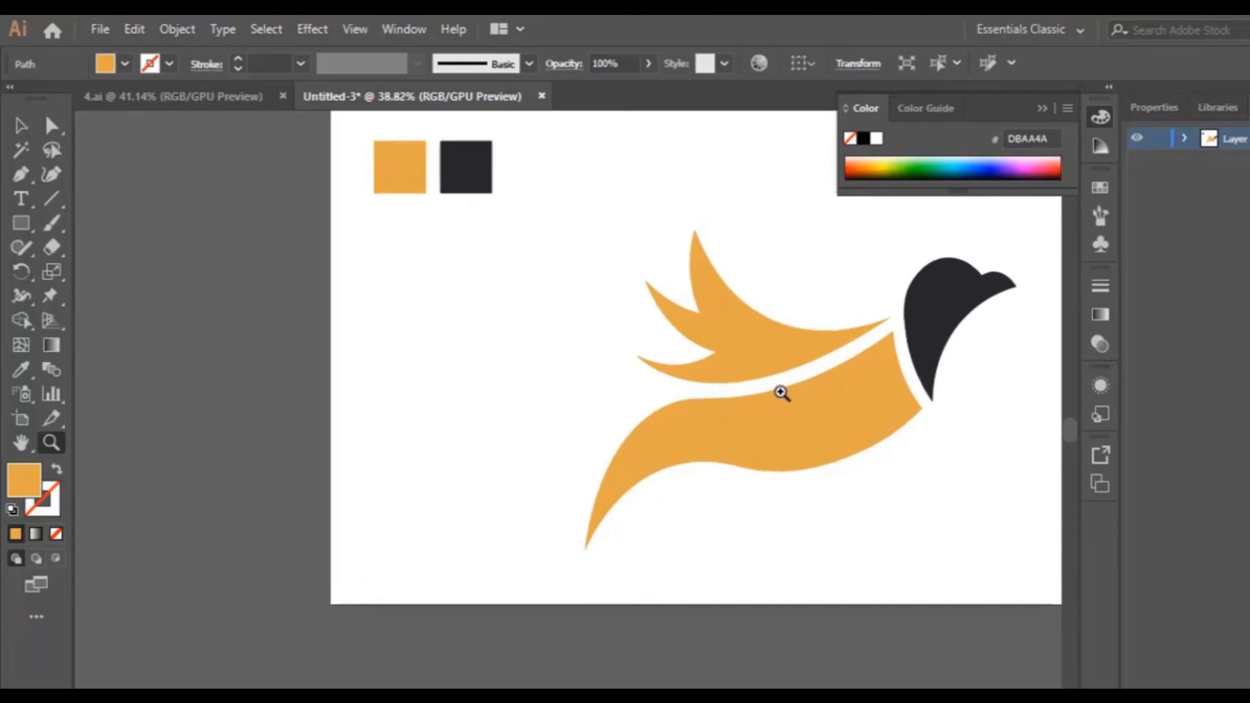
left_click(21, 125)
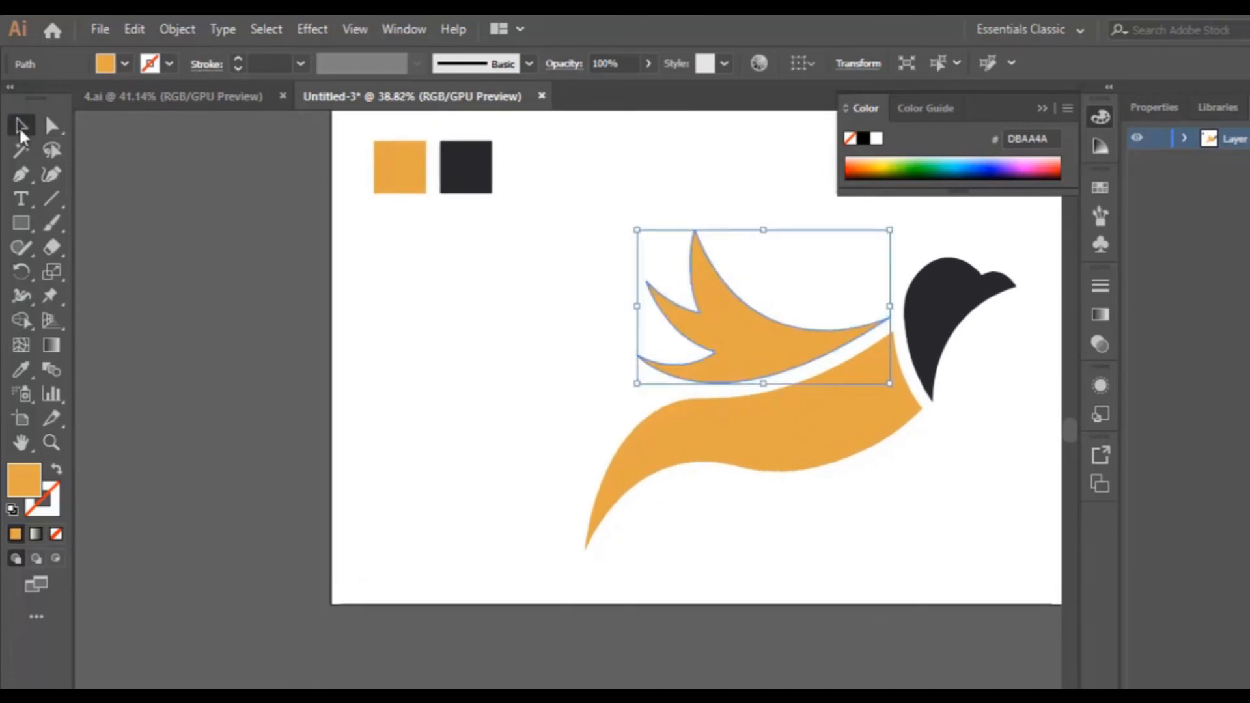
left_click(889, 490)
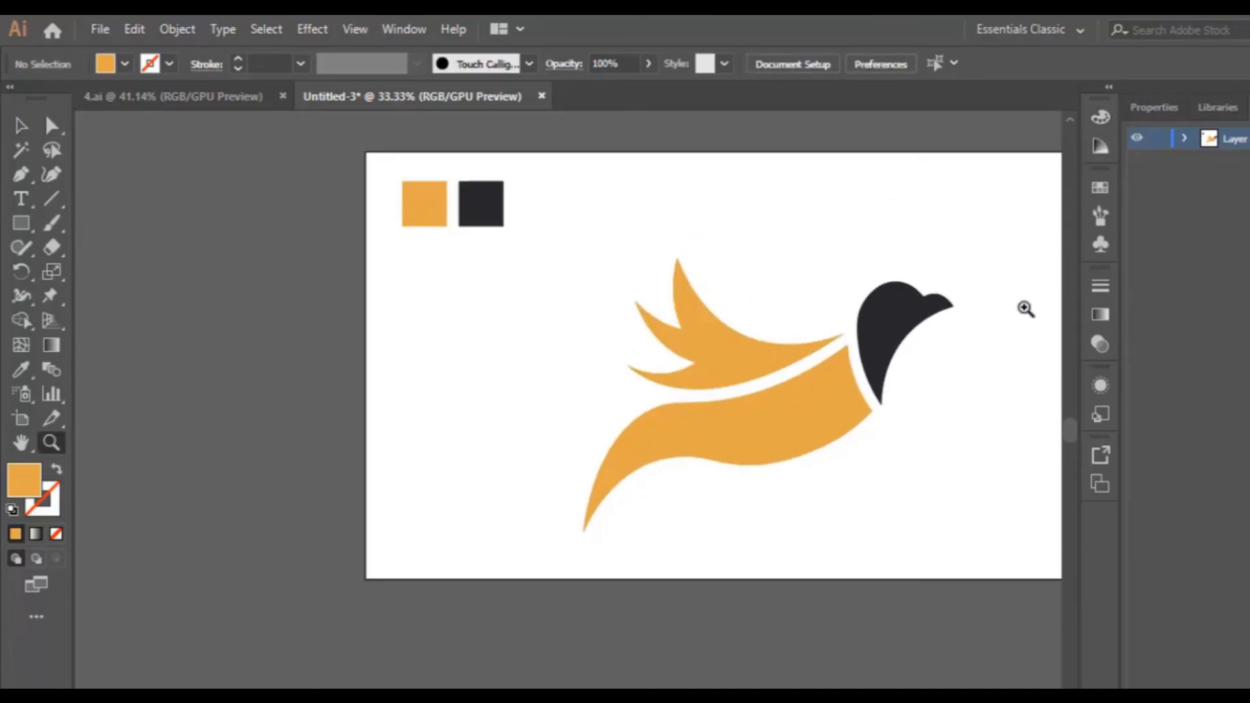
left_click(1024, 306)
key("ctrl+minus")
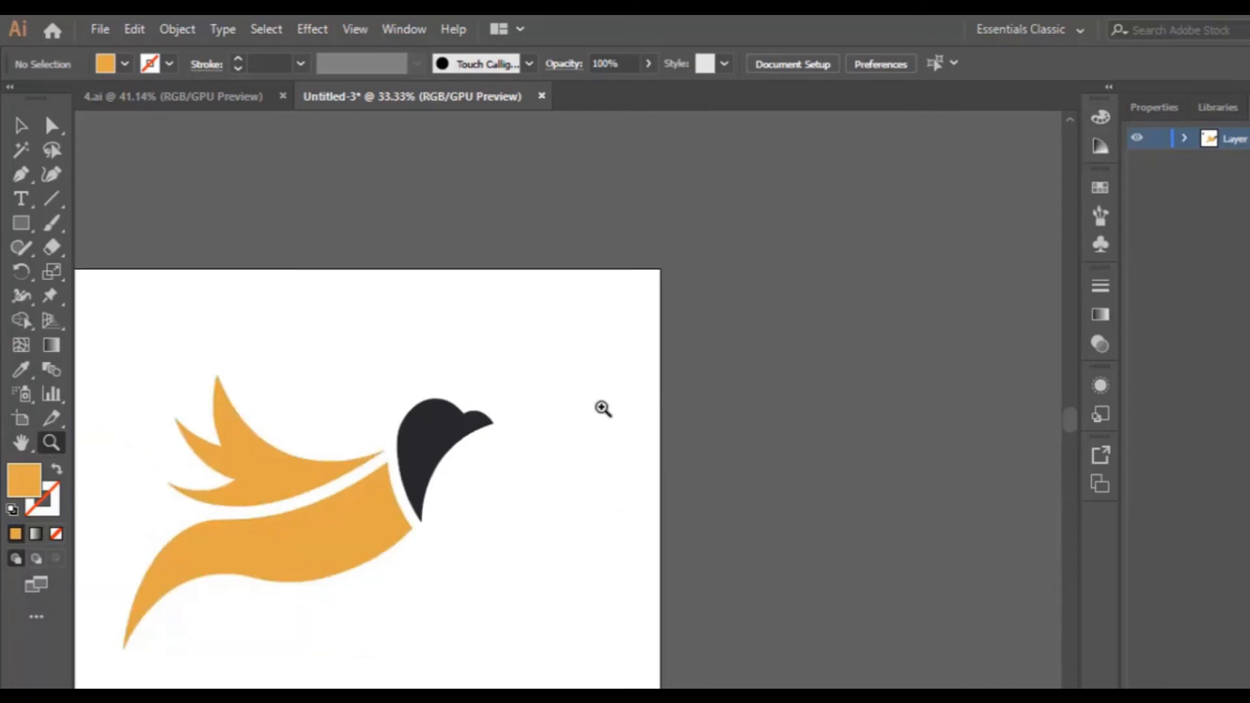
left_click_drag(153, 542, 232, 545)
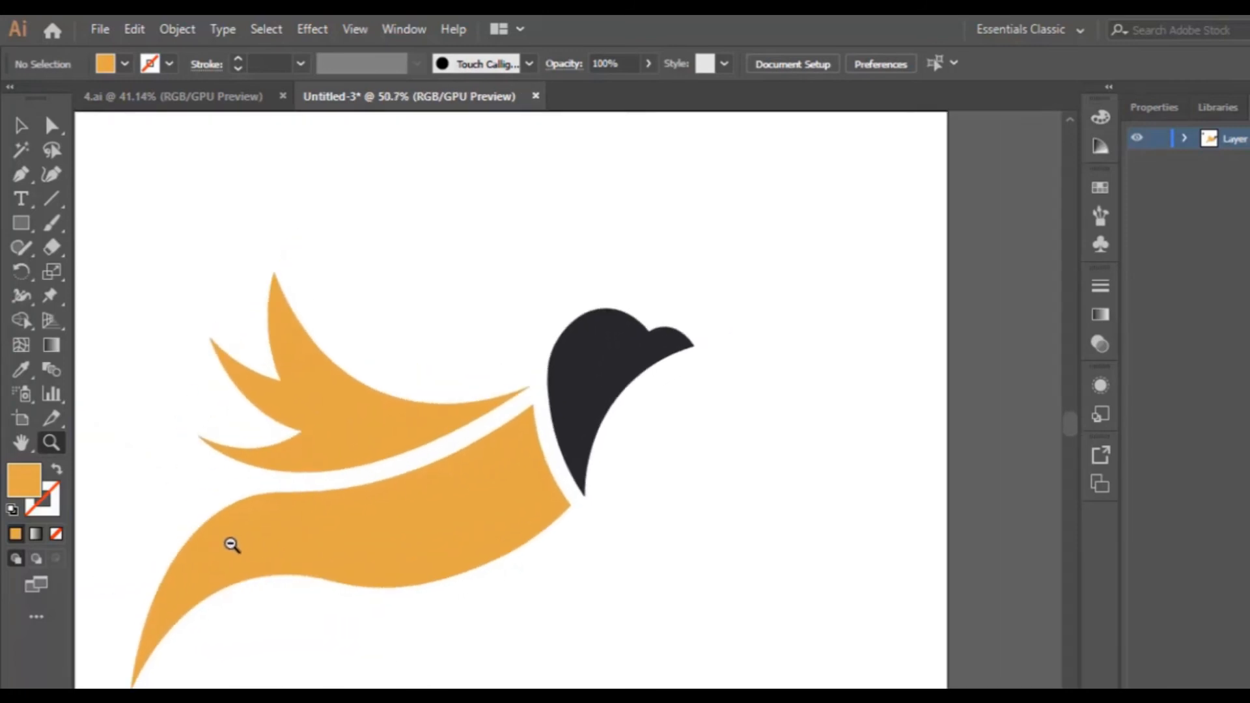
scroll(568, 399, "left", 10)
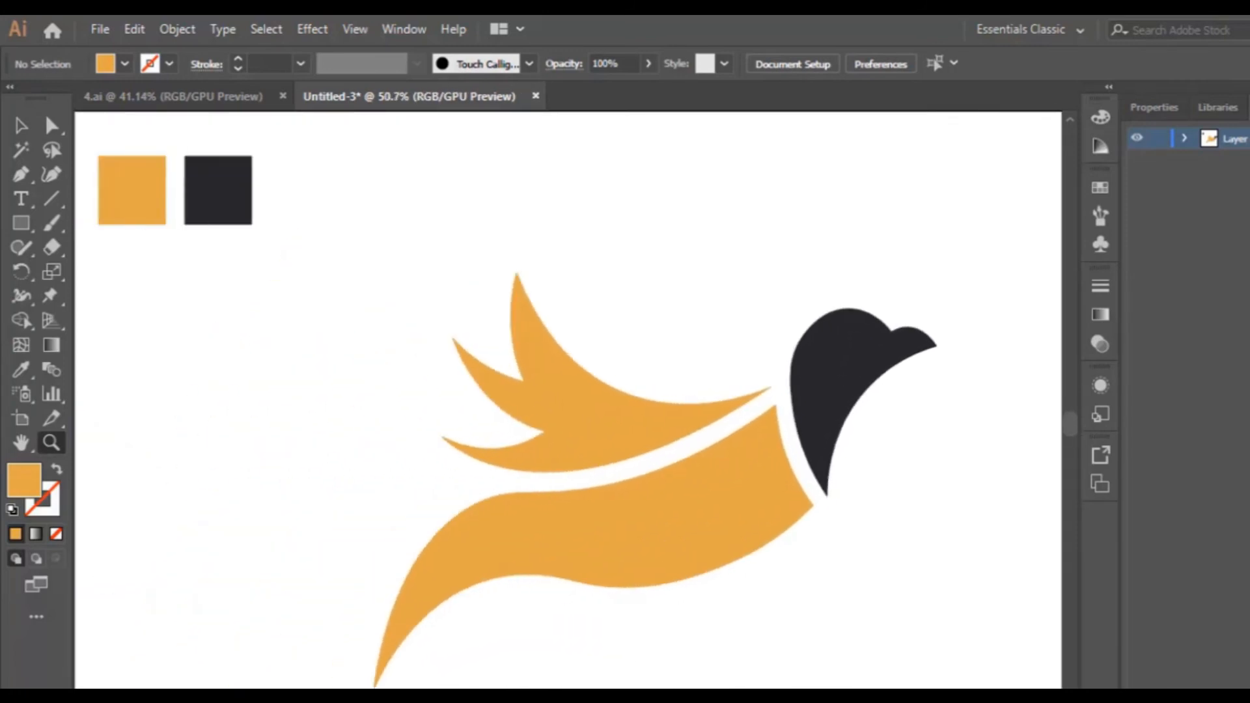
scroll(568, 400, "right", 3)
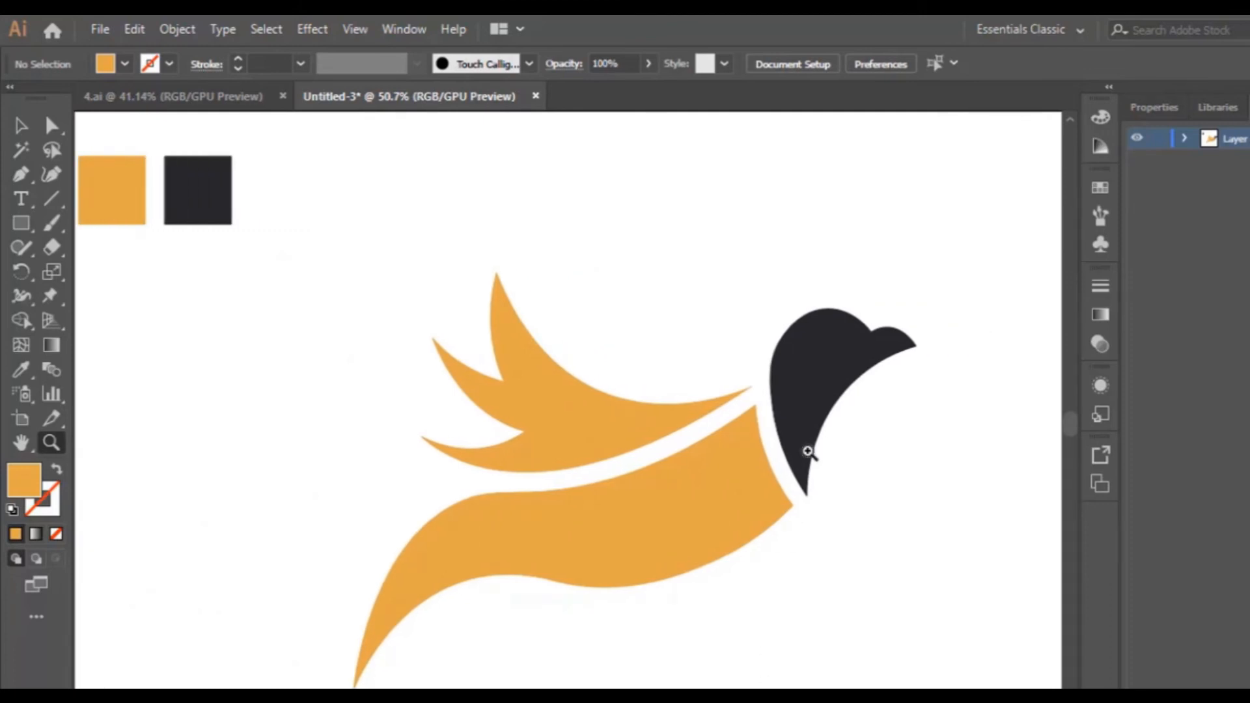
left_click_drag(807, 451, 748, 500)
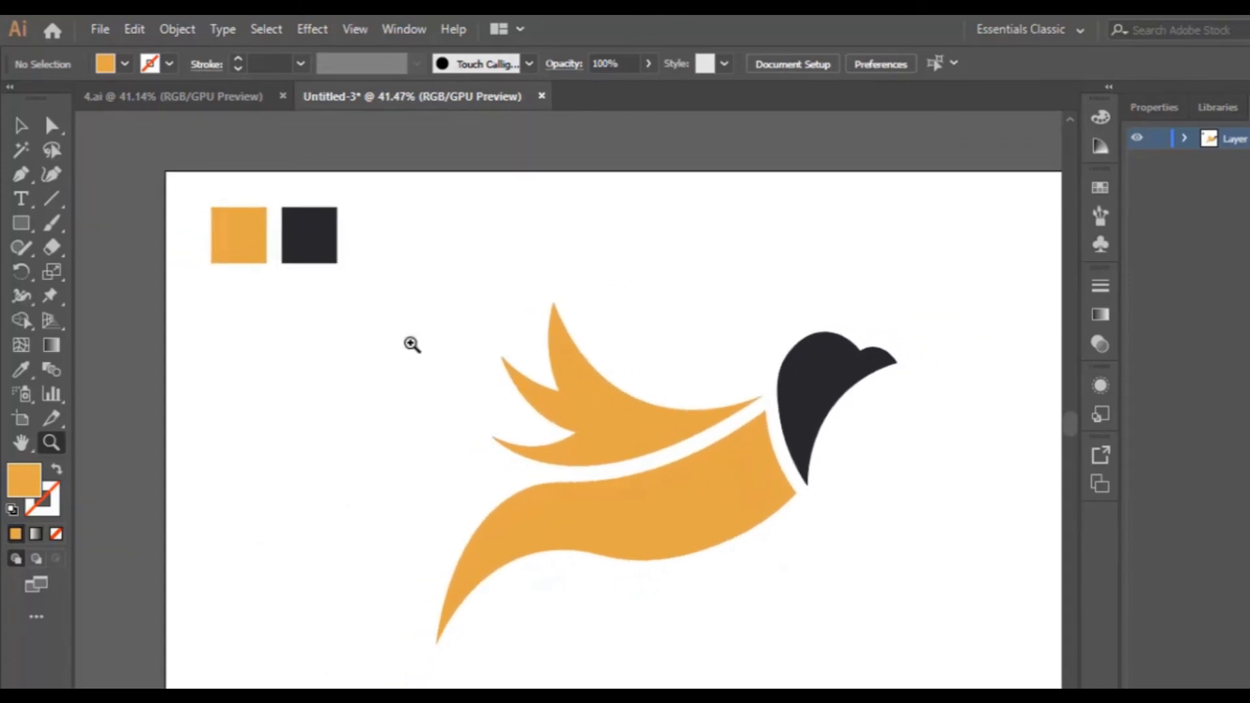
Step: Scale the whole bird down proportionally to about half its size and move it up toward the middle of the artboard
left_click(20, 126)
left_click_drag(502, 287, 863, 637)
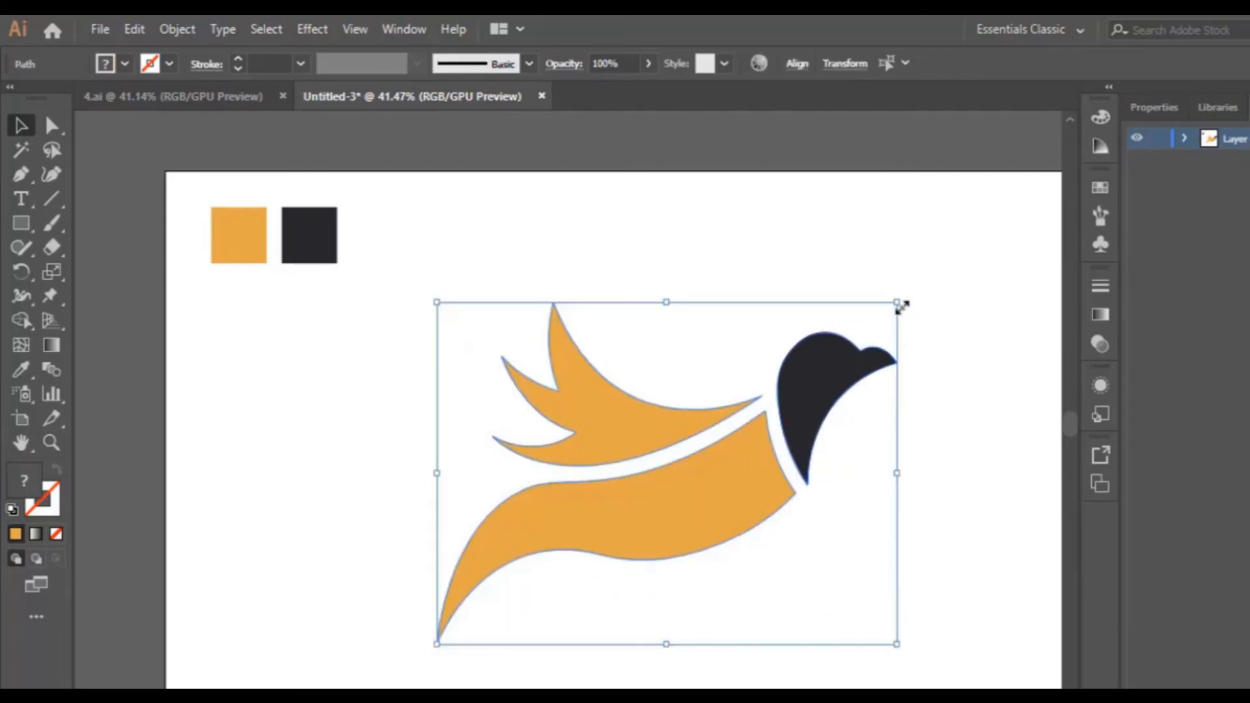
left_click_drag(900, 305, 678, 464)
left_click_drag(634, 514, 755, 390)
left_click(884, 479)
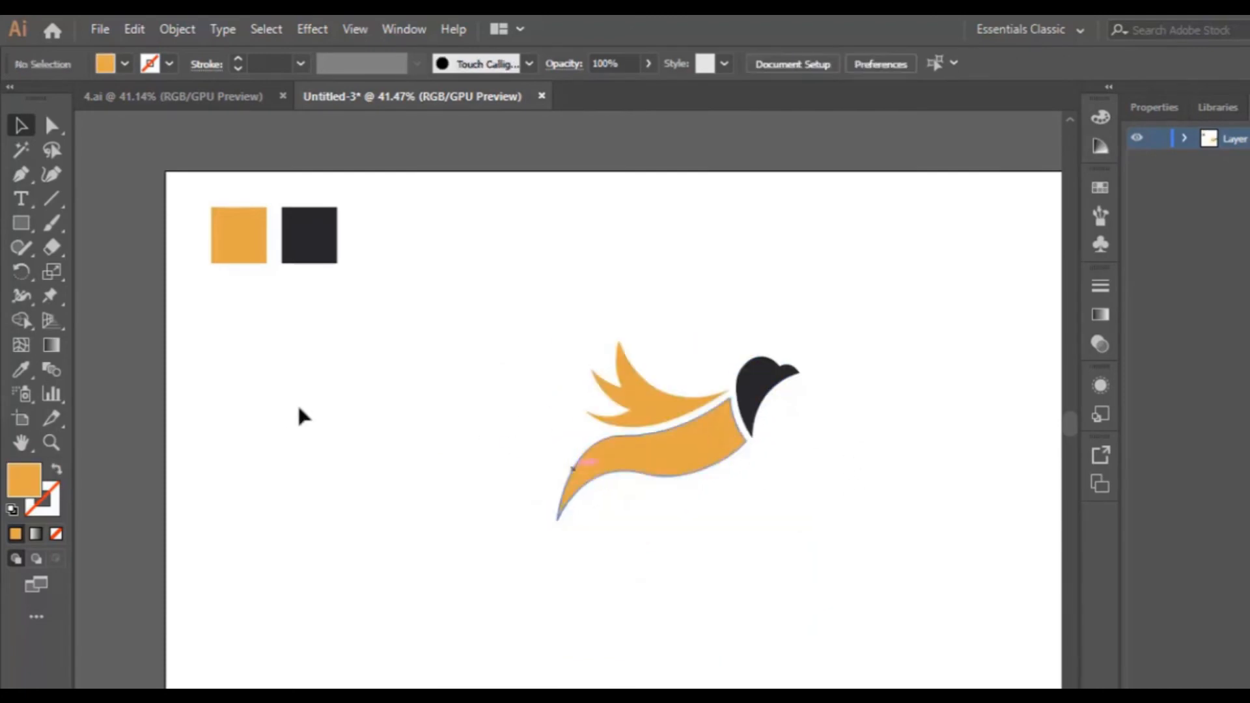
Step: With the Ellipse tool, draw a circle over the bird that covers the wing and most of the body
left_click(21, 222)
left_click(128, 281)
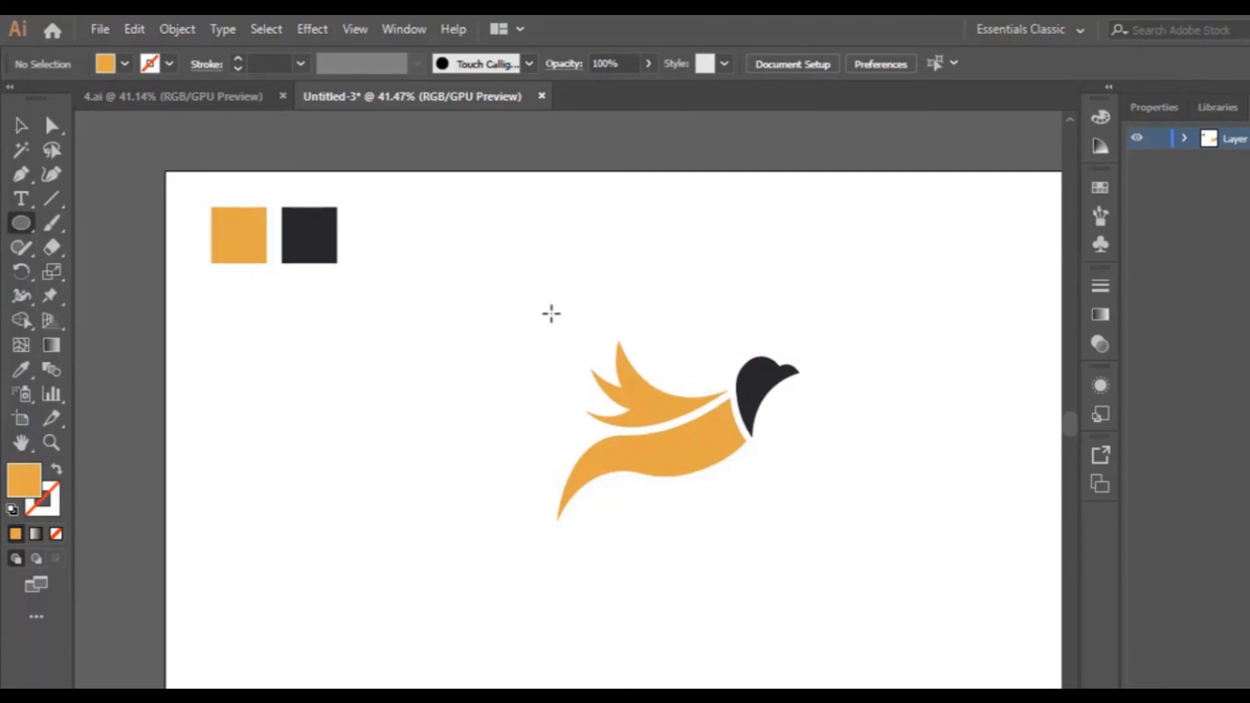
left_click_drag(543, 310, 792, 511)
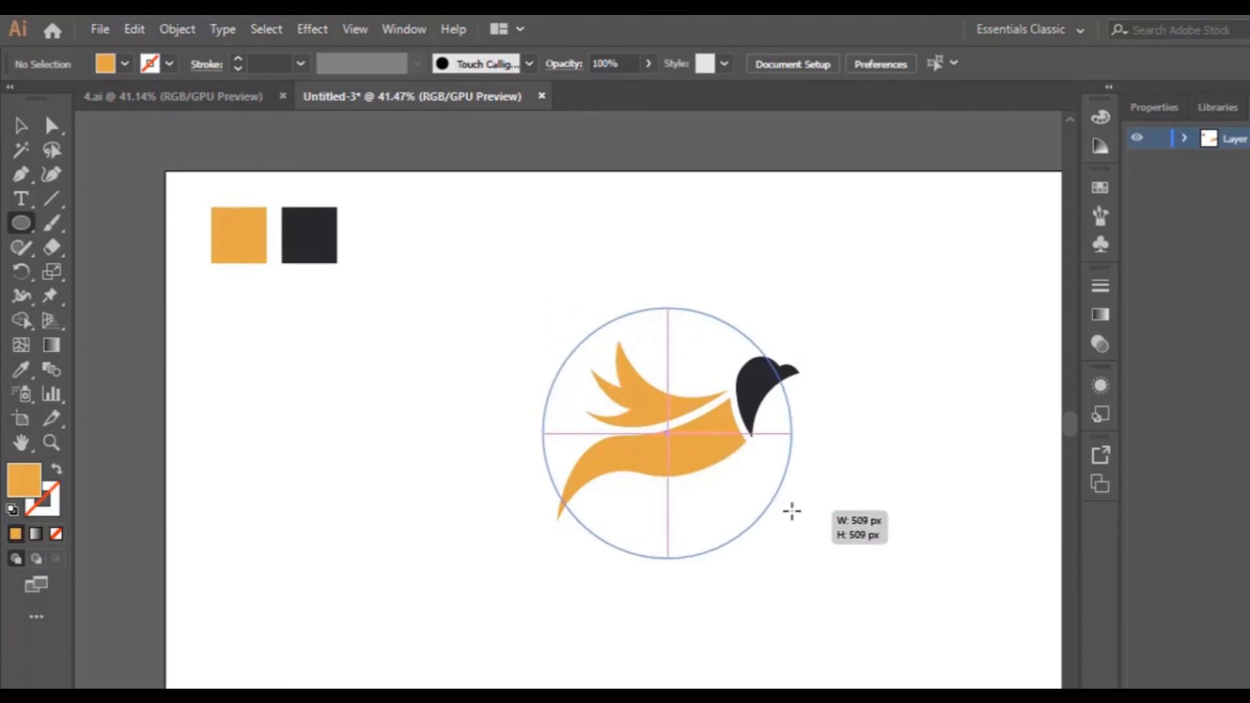
left_click_drag(793, 511, 759, 399)
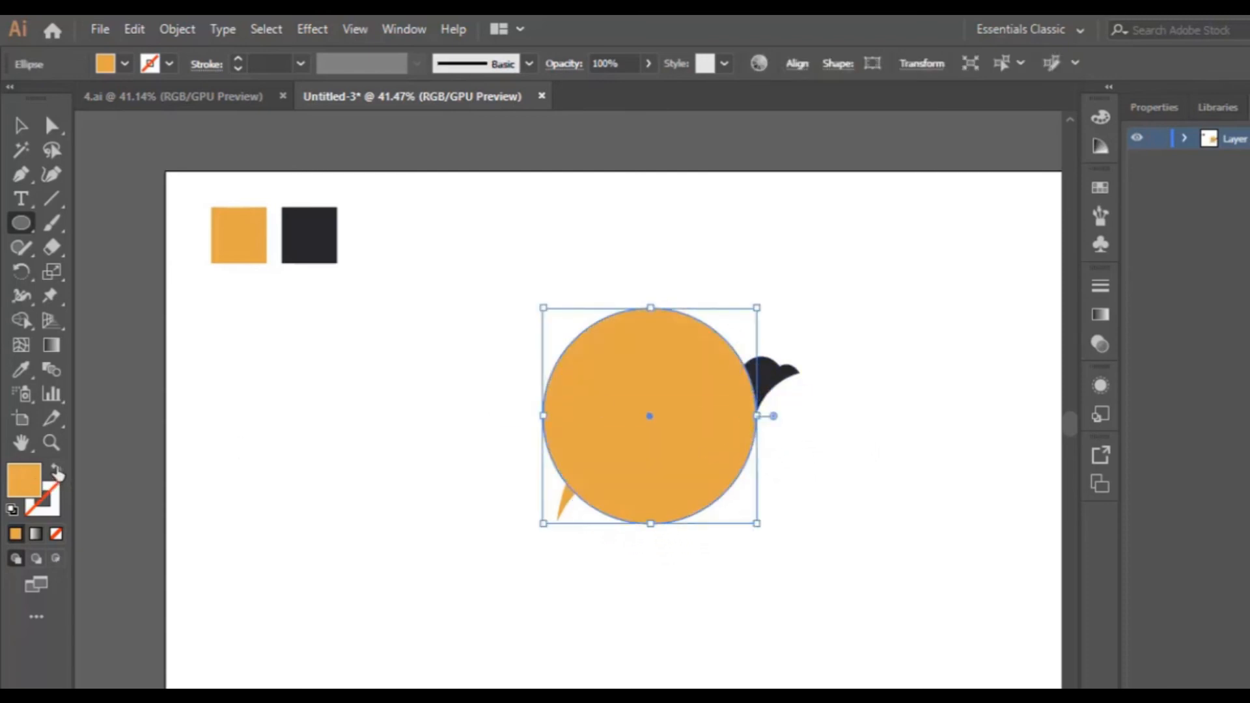
Step: Turn the circle's orange fill into an orange outline without fill and set its stroke weight to 10 pt
left_click(56, 471)
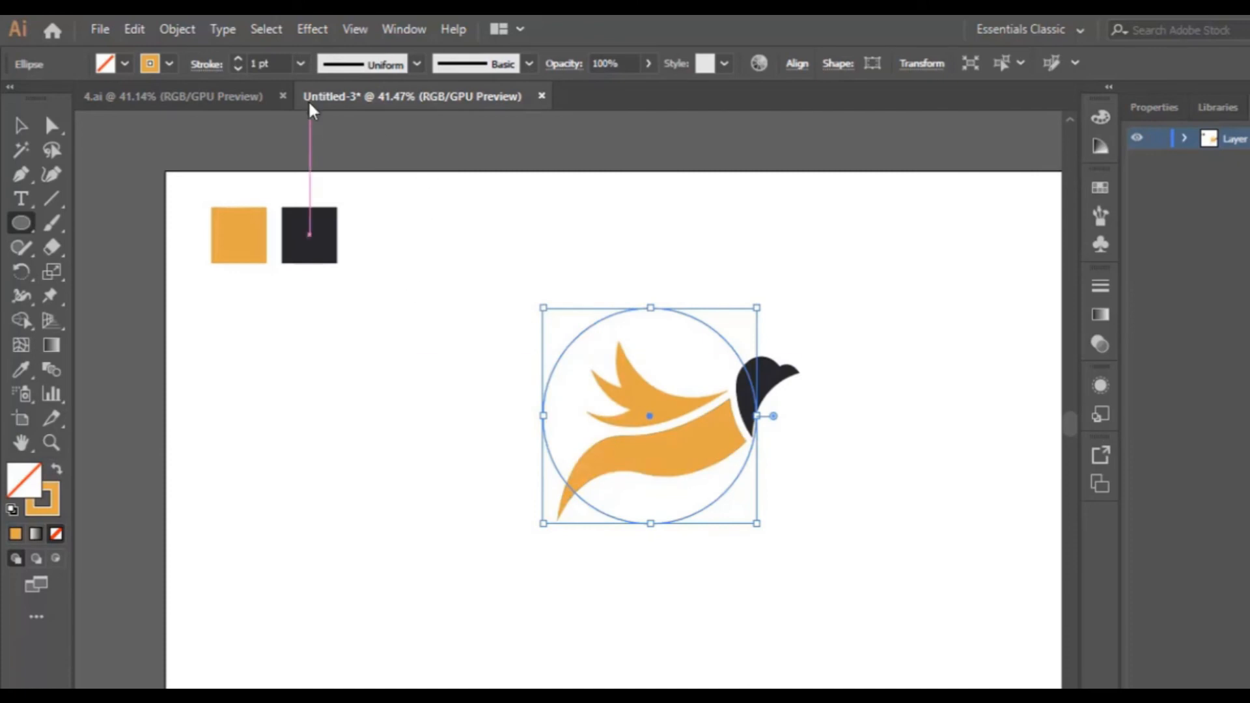
left_click(300, 63)
left_click(329, 354)
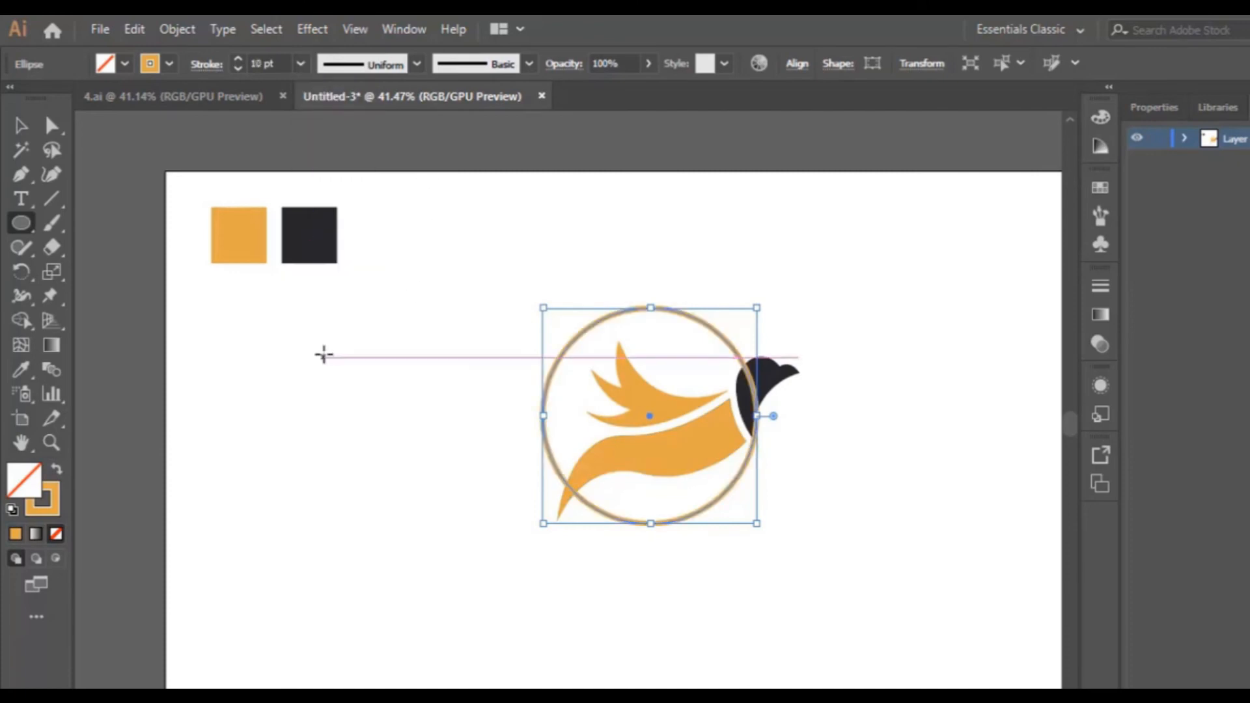
Step: Shrink the circle and place it around the bird's body so the head, wing tips and tail extend beyond it
left_click(21, 126)
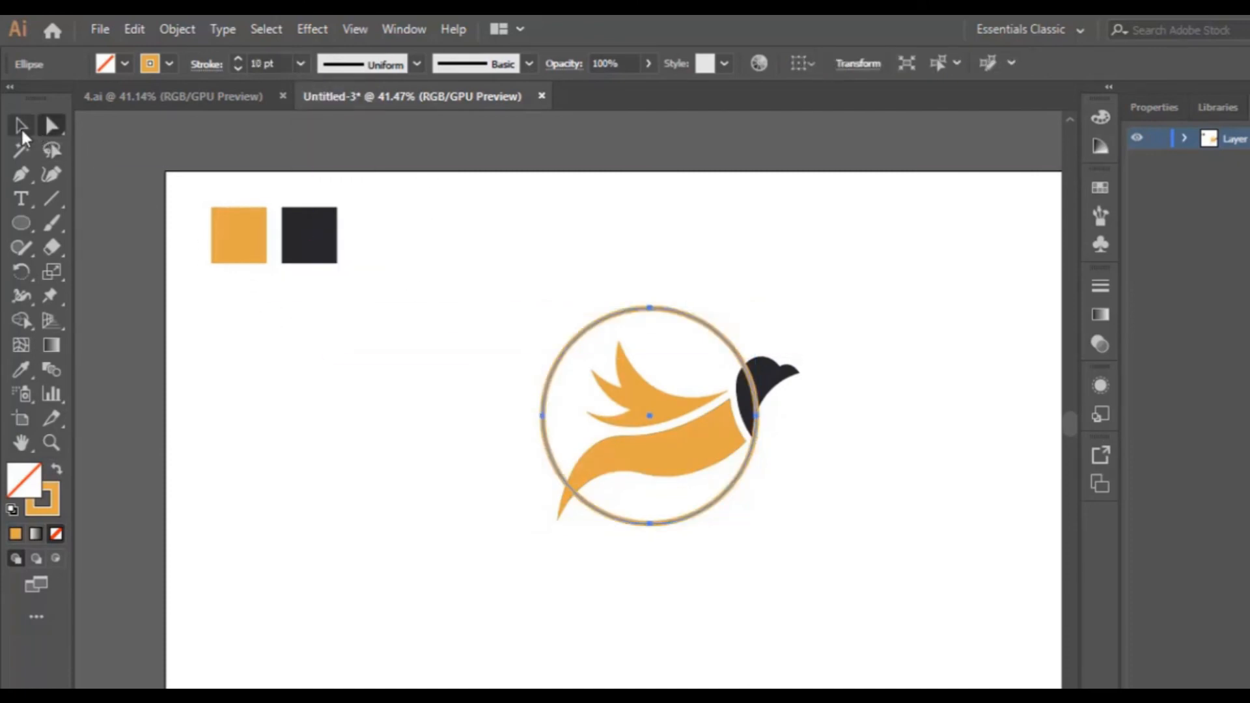
left_click(334, 424)
left_click_drag(698, 317, 732, 357)
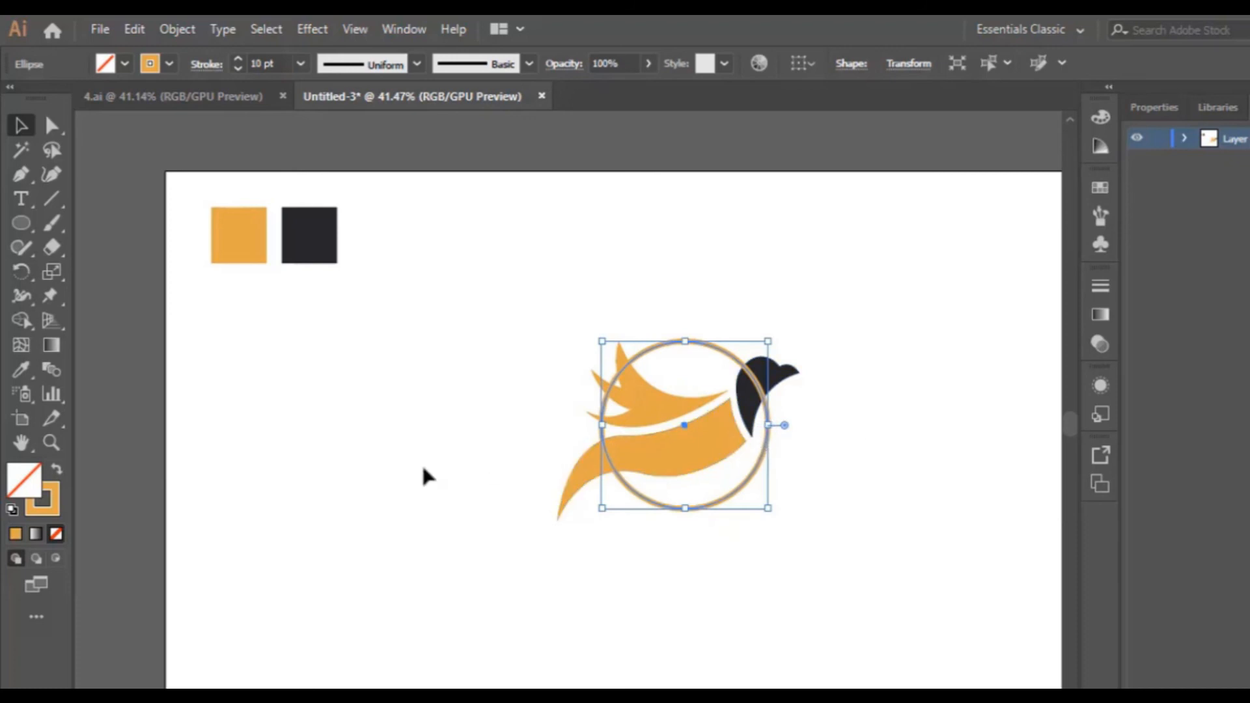
Step: Thicken the circle's outline to a 16 pt stroke
key("z")
left_click(703, 424)
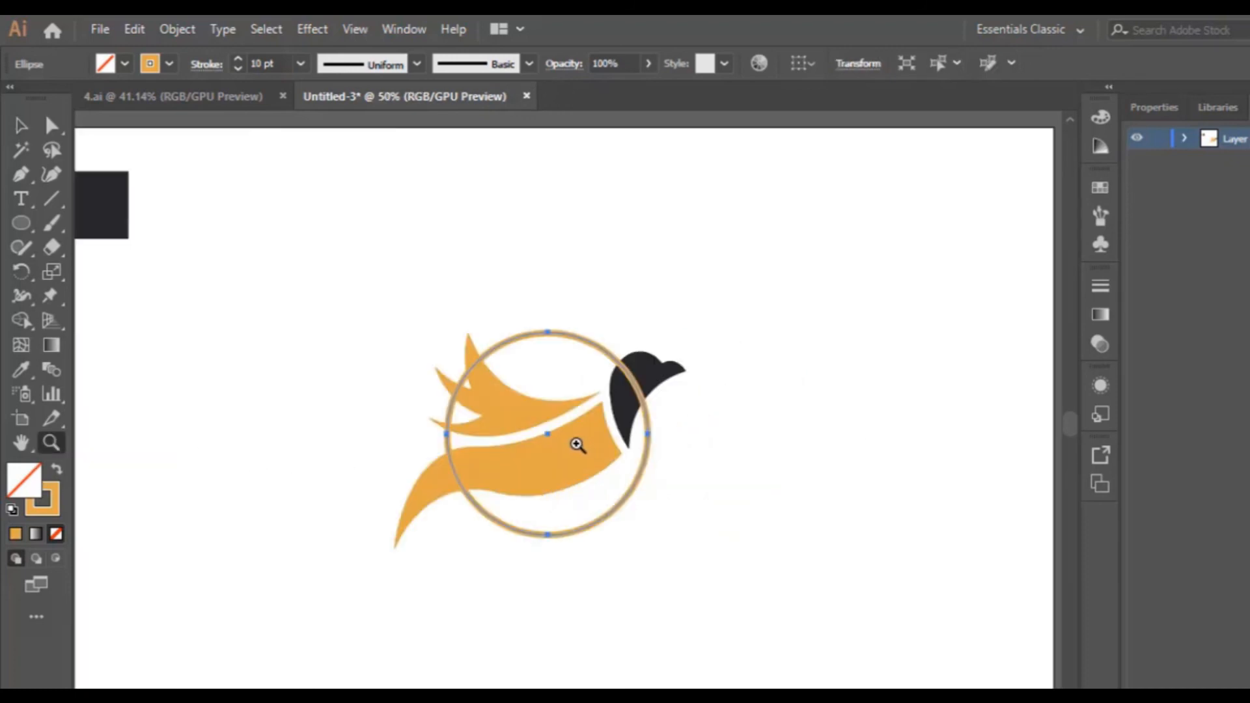
left_click(539, 442)
left_click(542, 440)
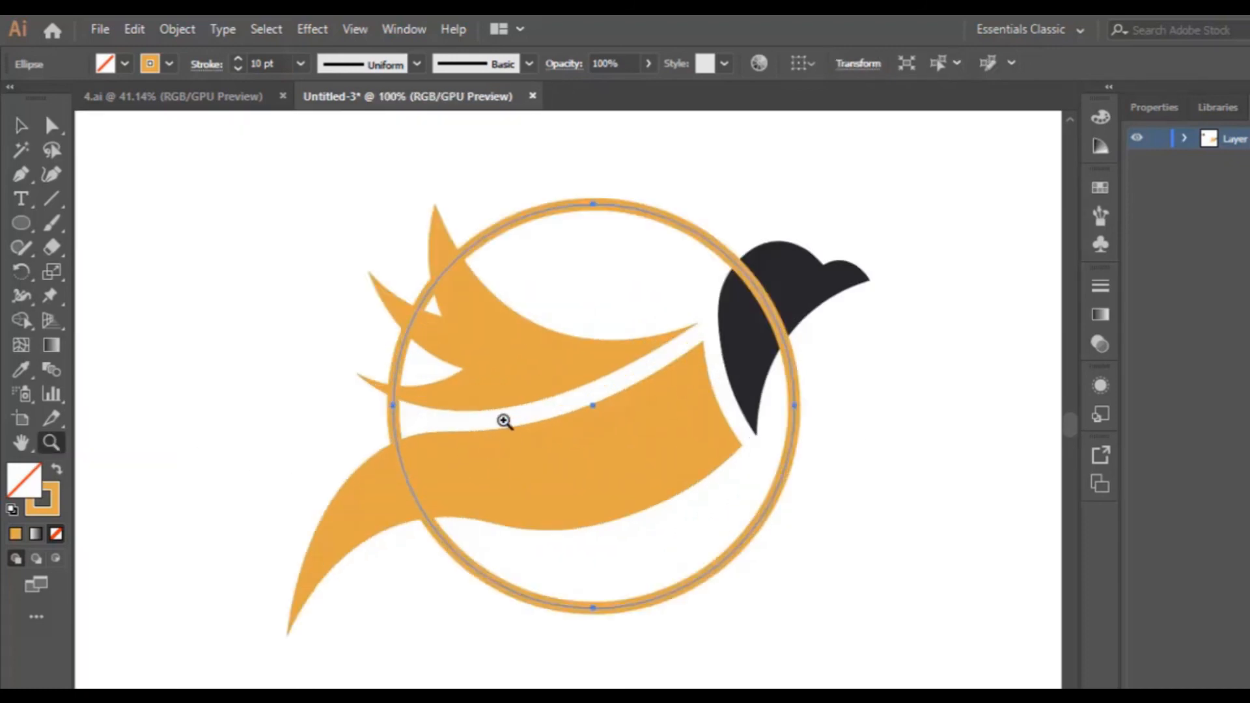
left_click(300, 63)
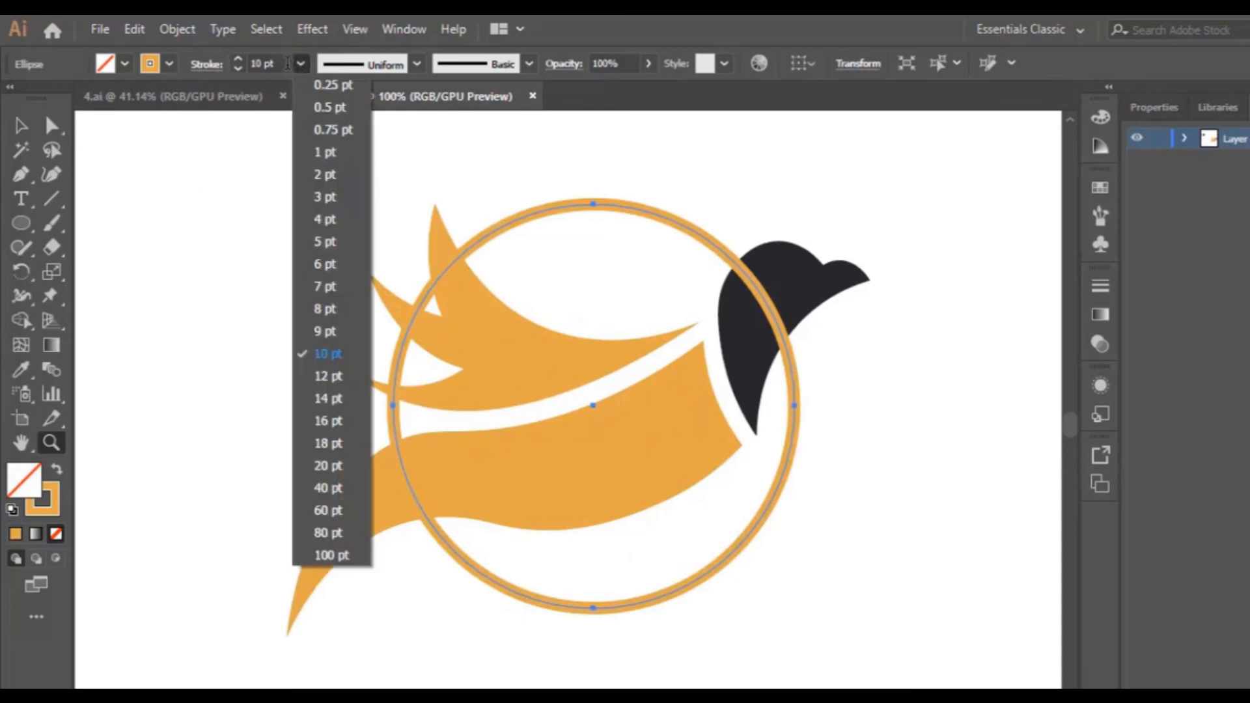
left_click(327, 421)
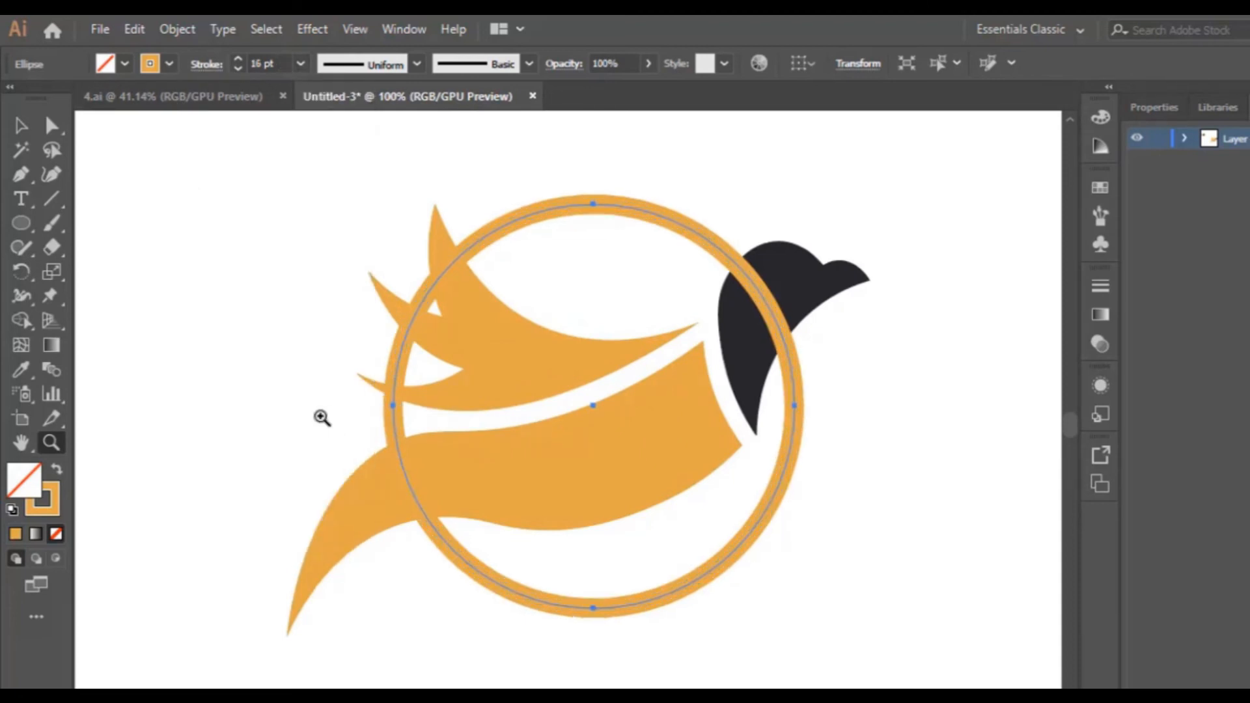
Step: With the Scissors tool, cut the circle just above and below the head and delete the segment crossing it
left_click(20, 126)
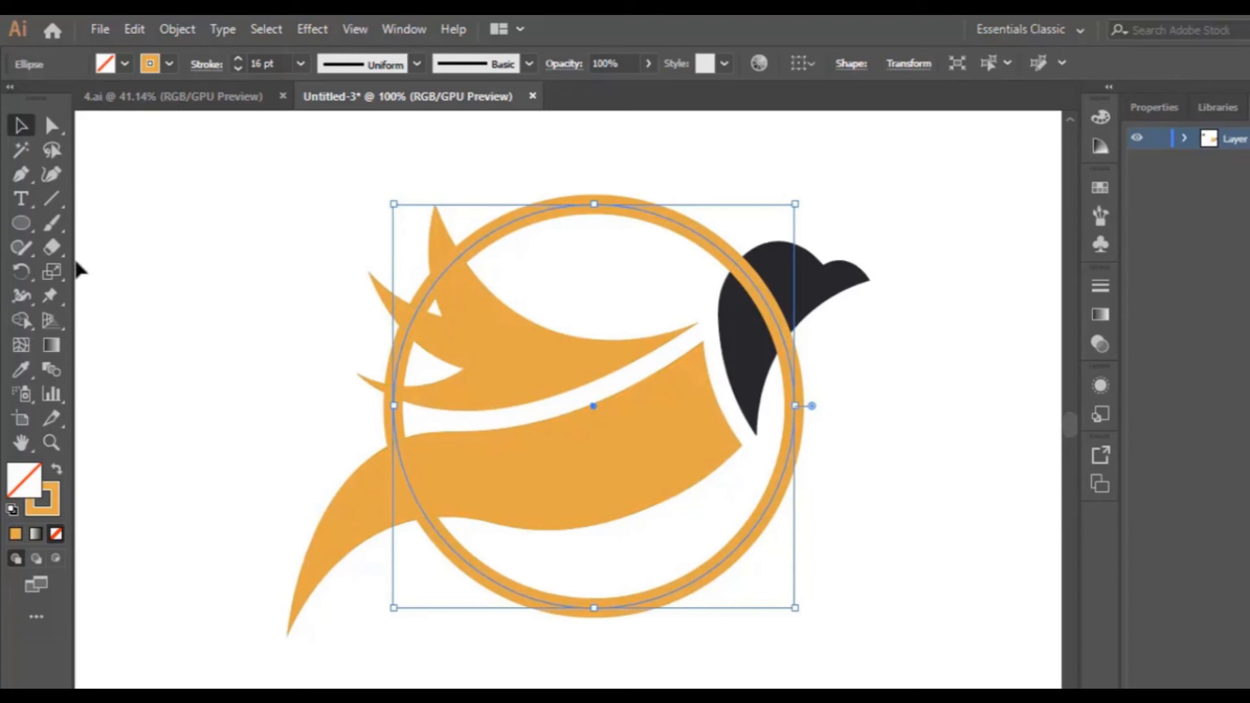
left_click(49, 251)
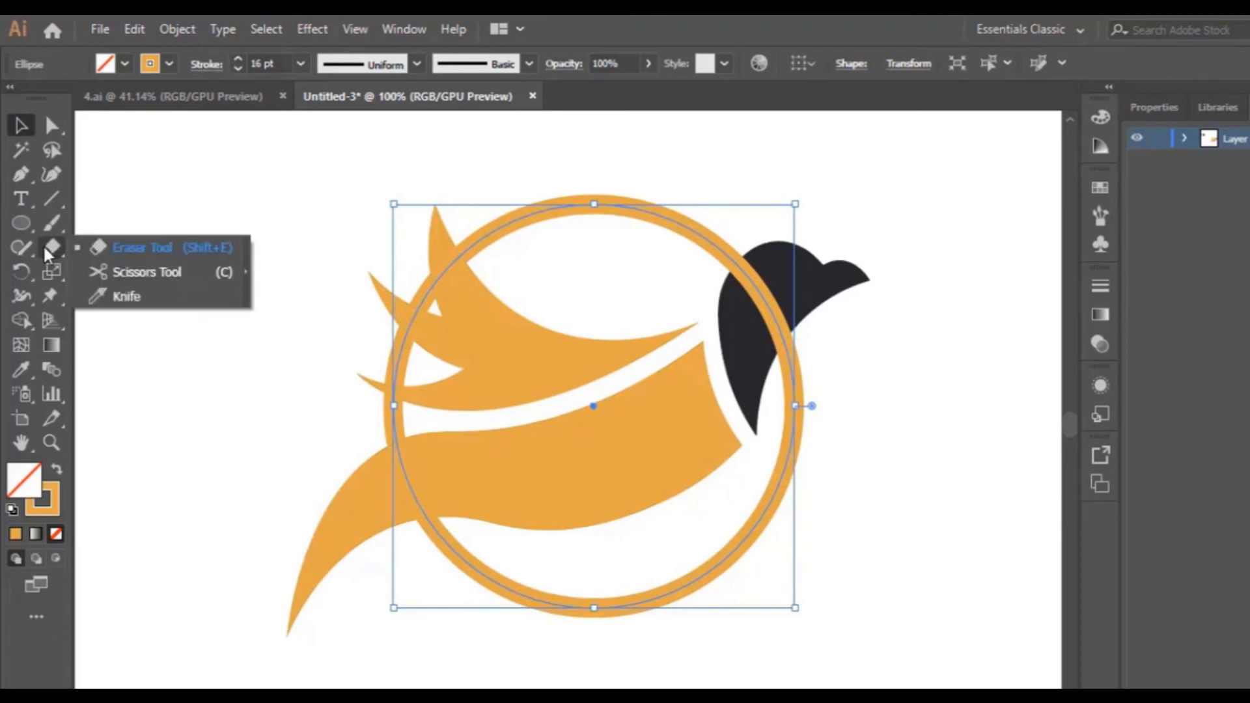
left_click(145, 276)
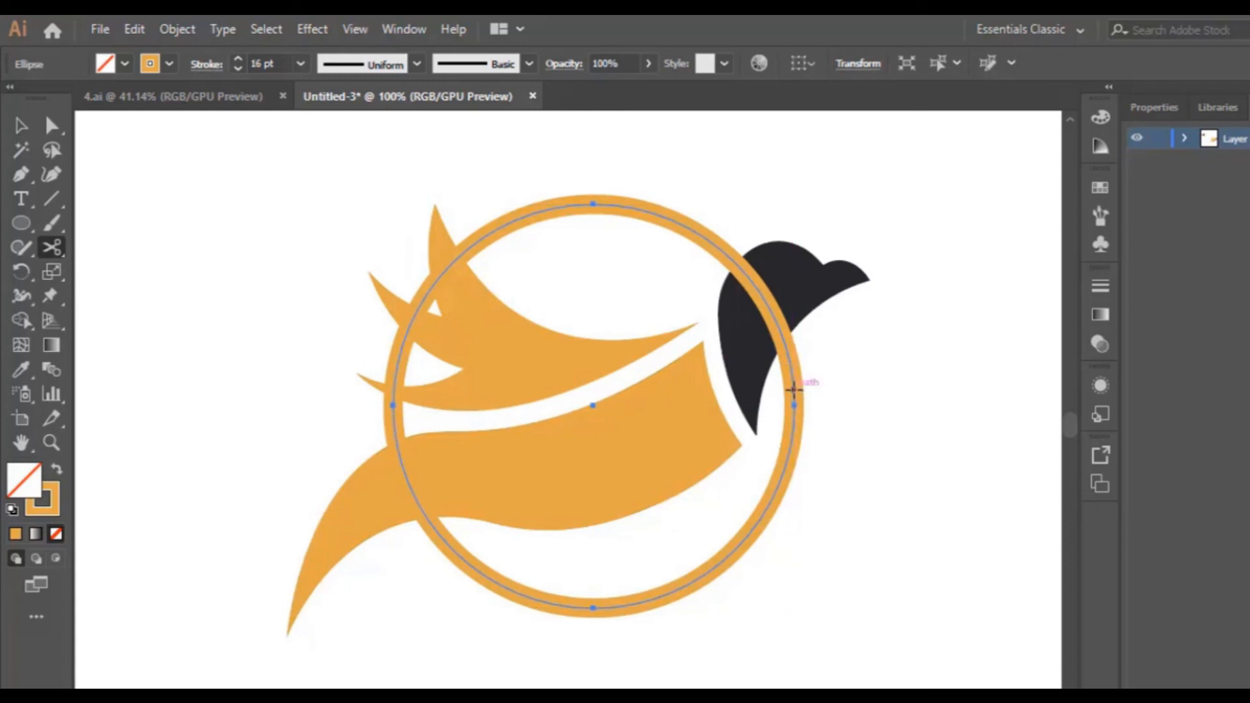
left_click(790, 366)
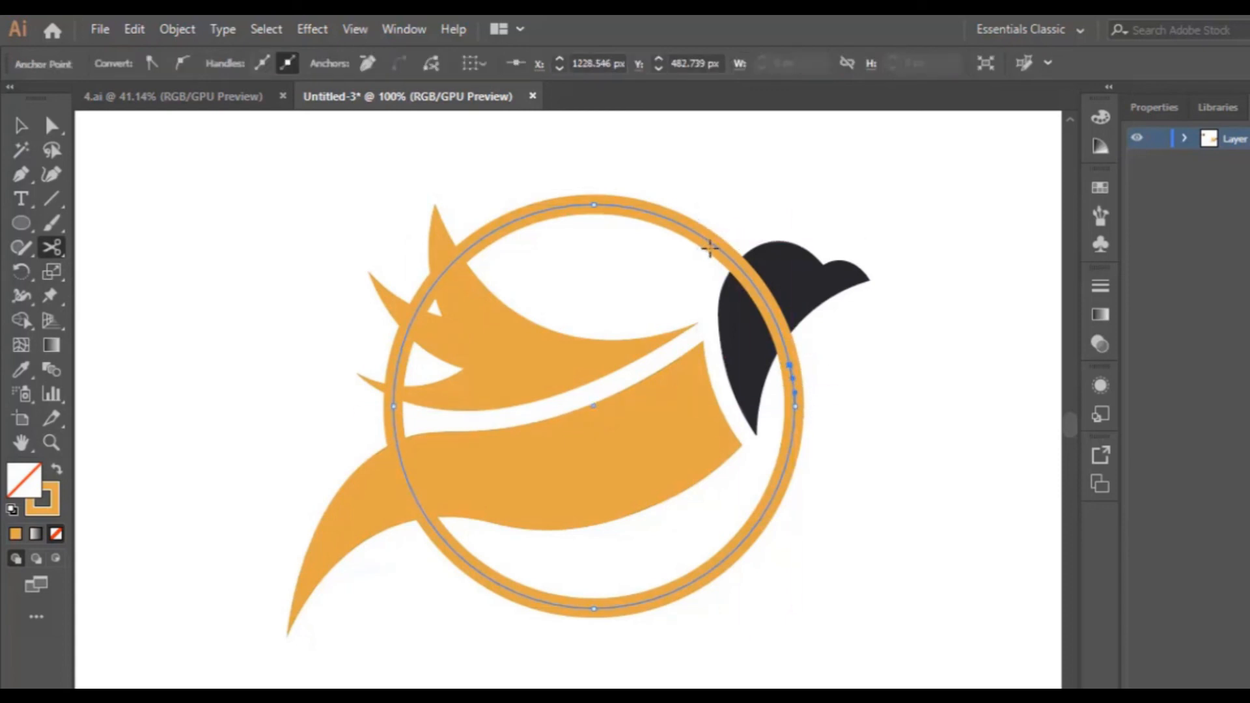
left_click(717, 247)
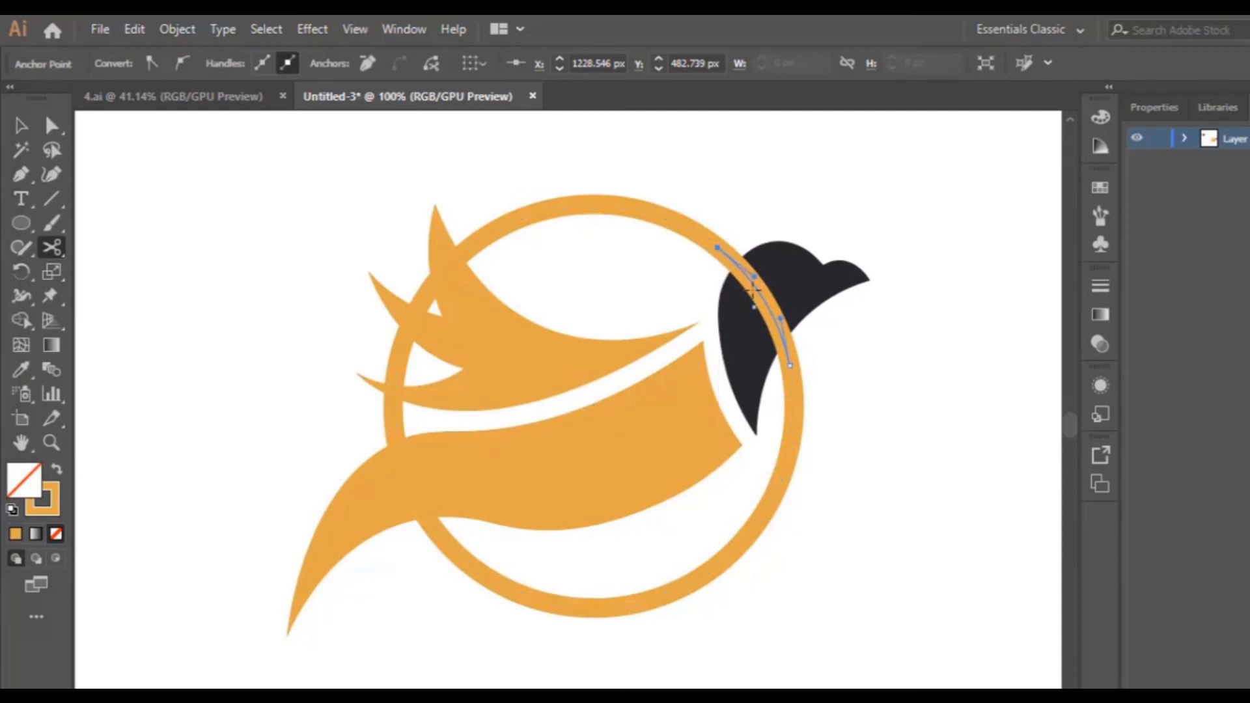
key("Delete")
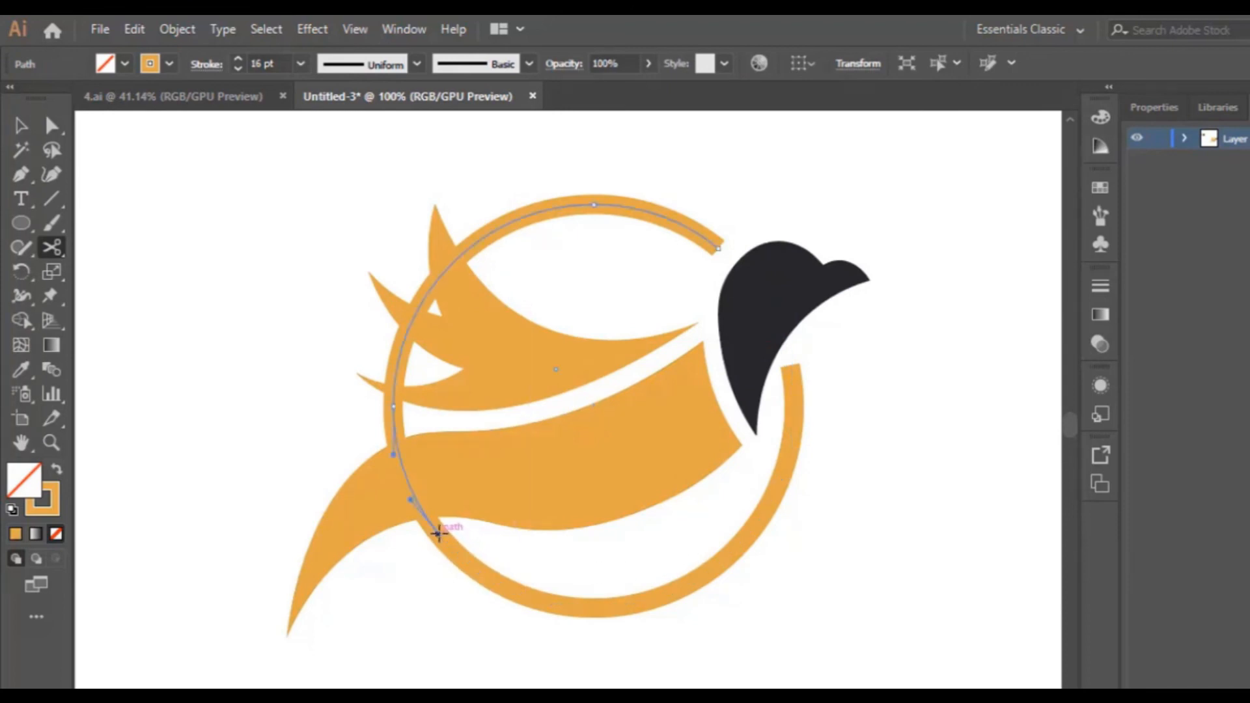
Step: Cut the circle below the tail and beside the top feather, and delete the segment crossing the wing and tail
left_click(438, 533)
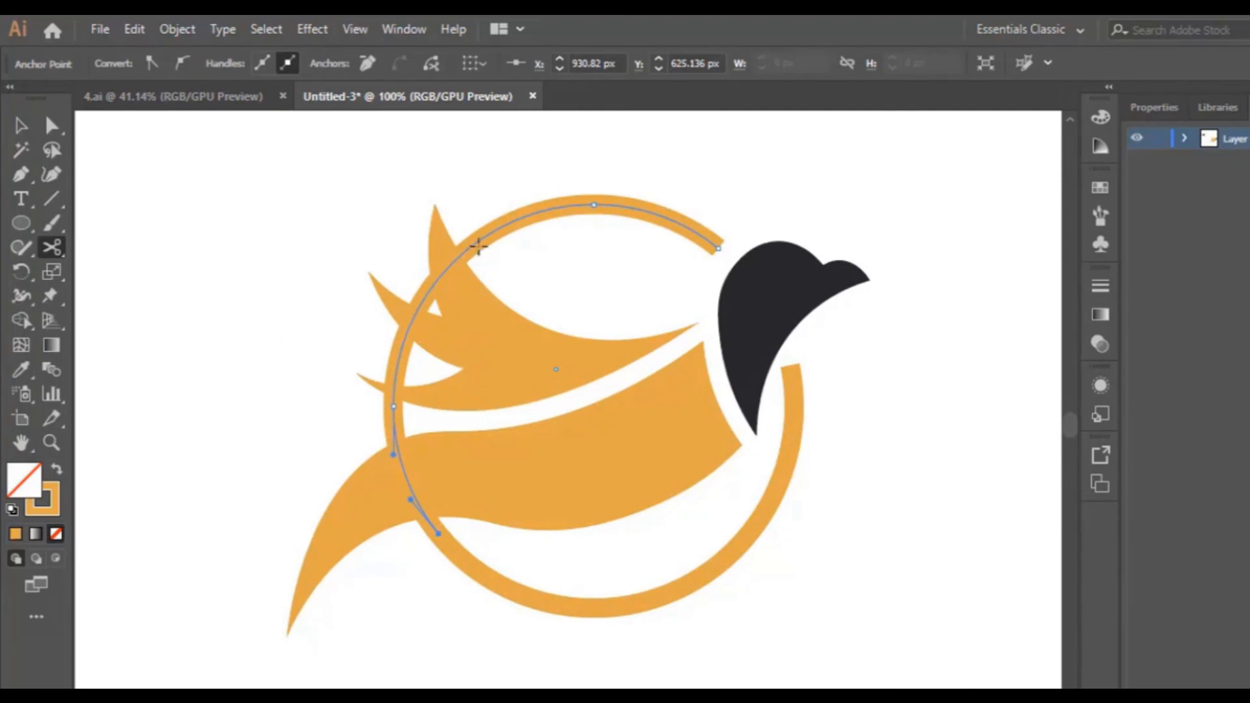
left_click(473, 242)
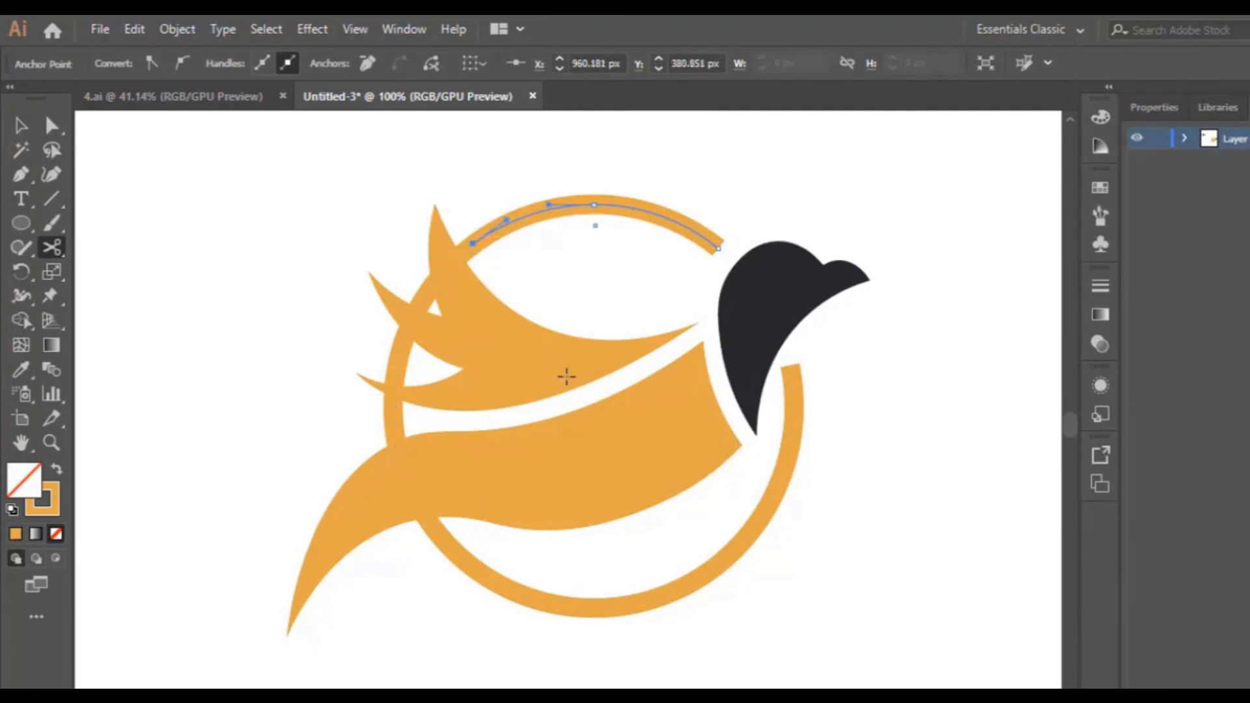
key("v")
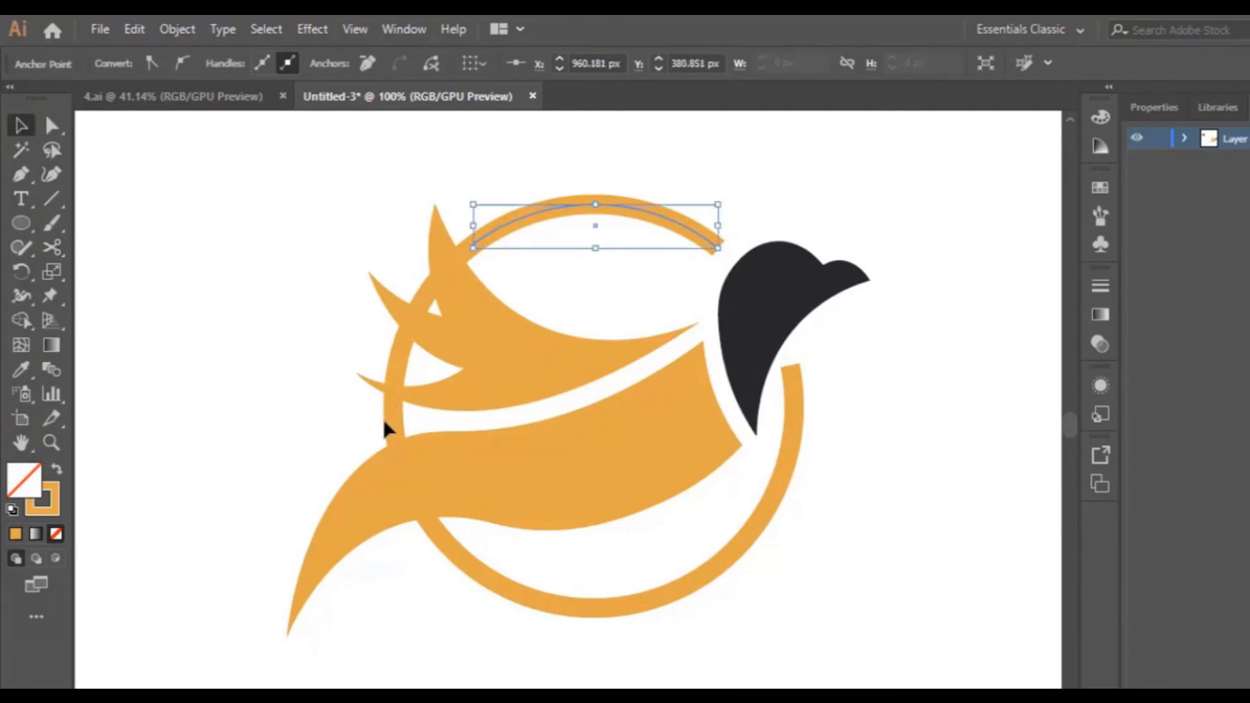
left_click(395, 431)
key("Delete")
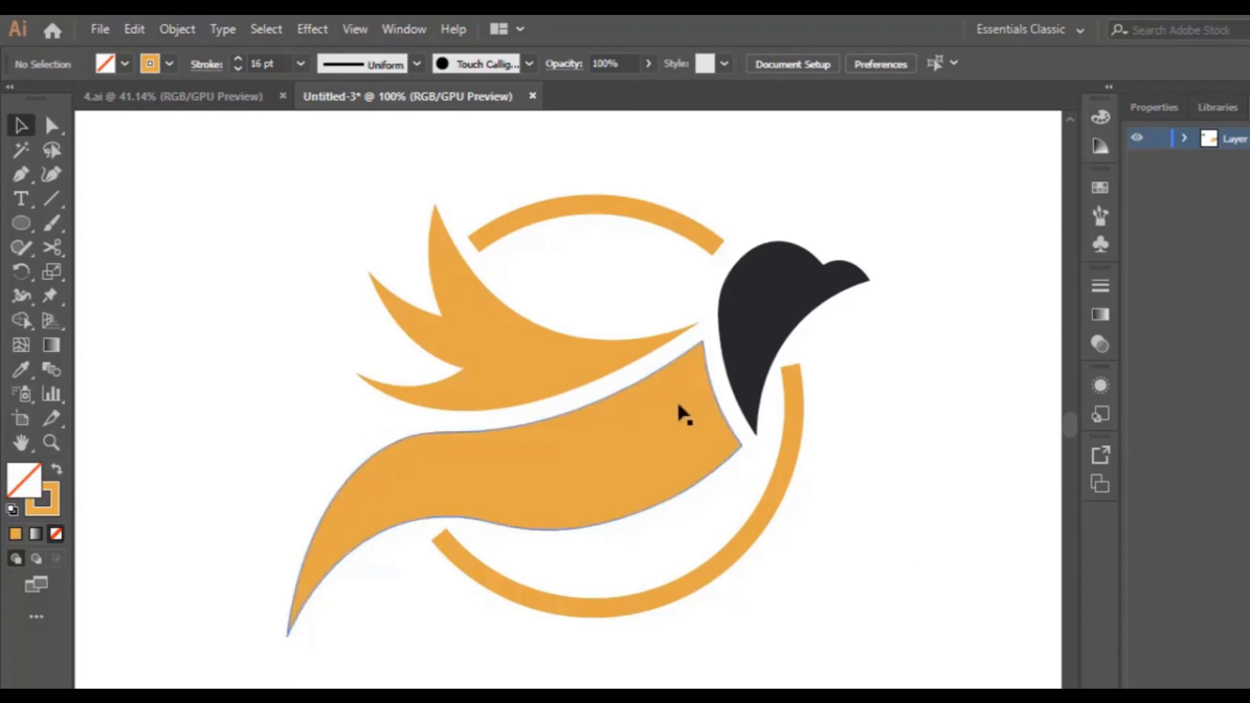
Step: Give the lower arc's stroke round caps and deselect it
scroll(677, 413, "down", 1)
left_click(51, 443)
left_click_drag(827, 297, 670, 351)
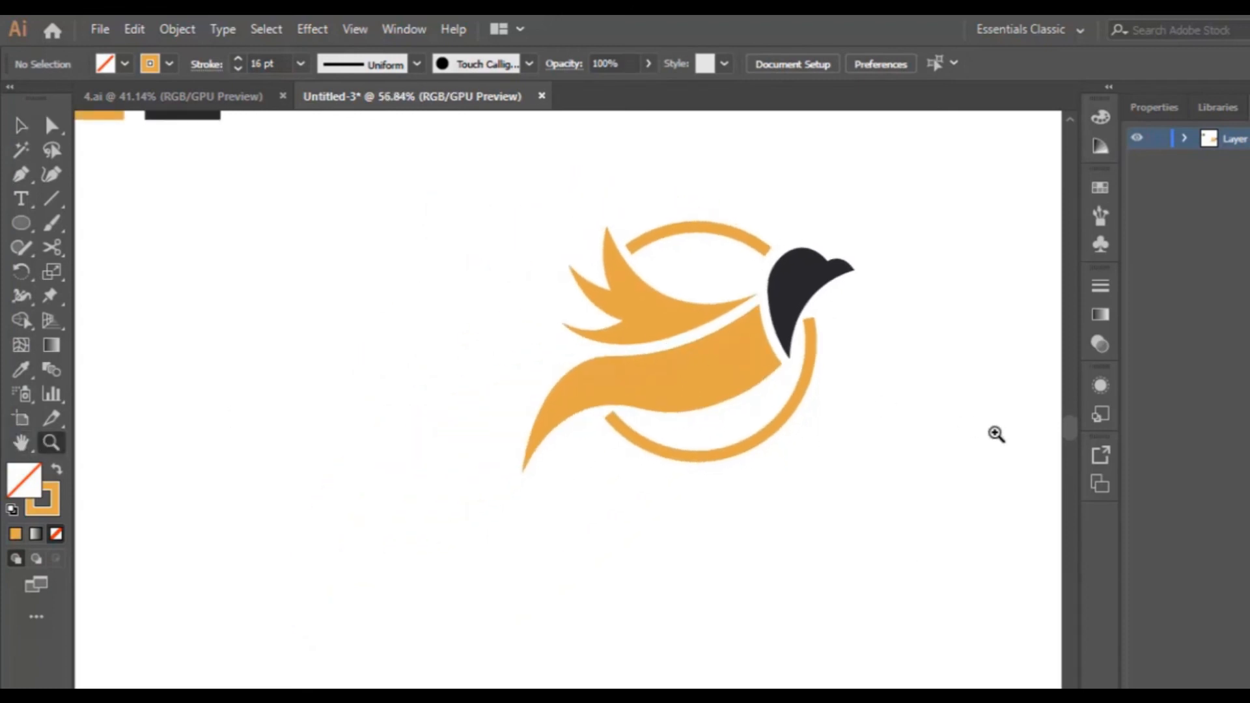
left_click_drag(795, 366, 864, 351)
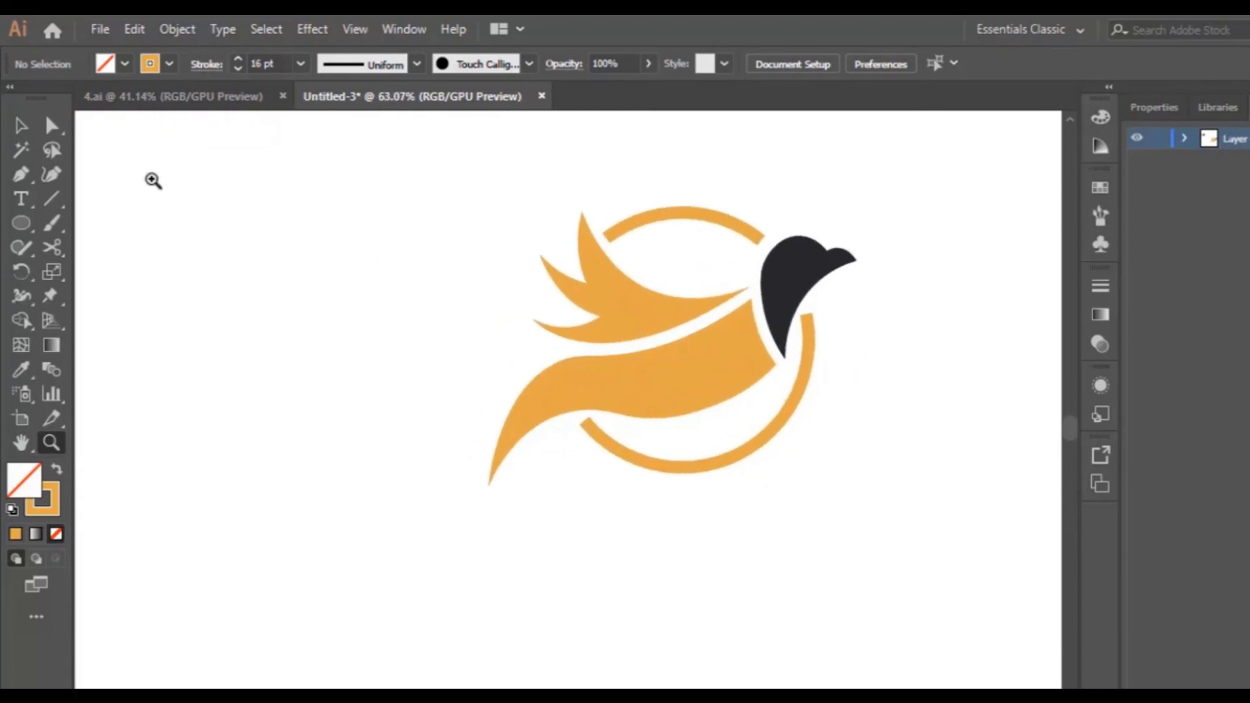
left_click(21, 126)
left_click(734, 394)
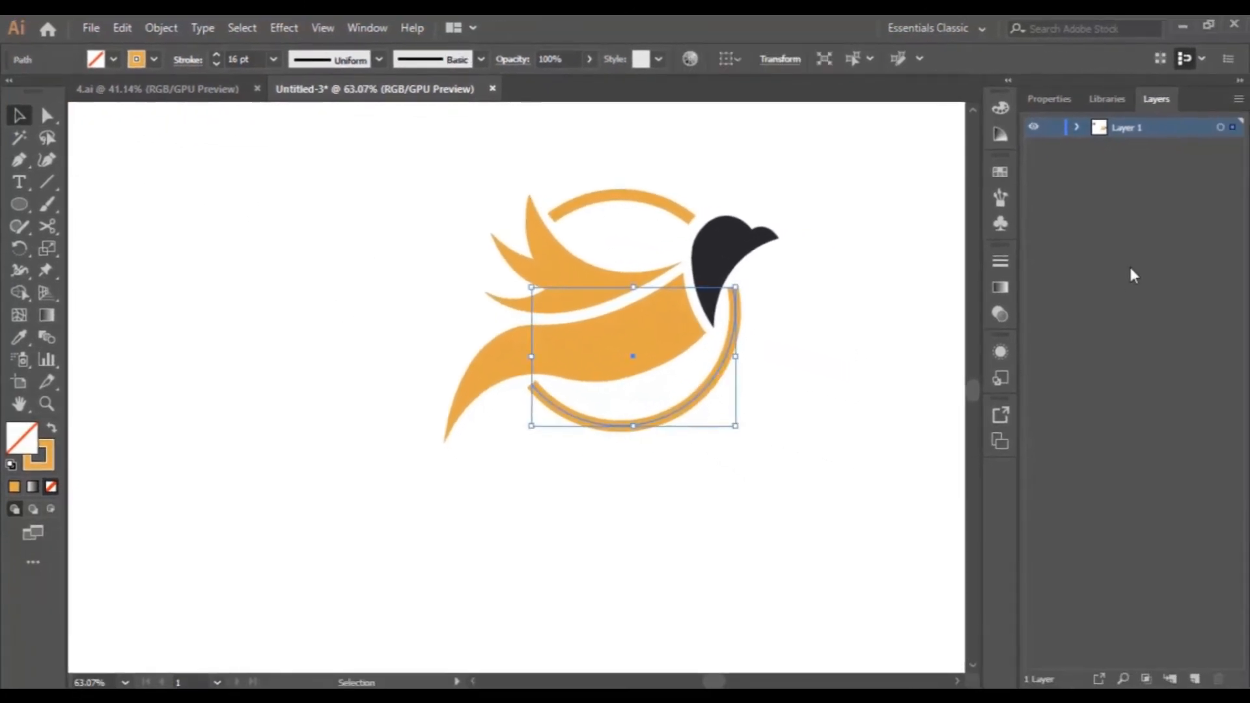
left_click(1066, 104)
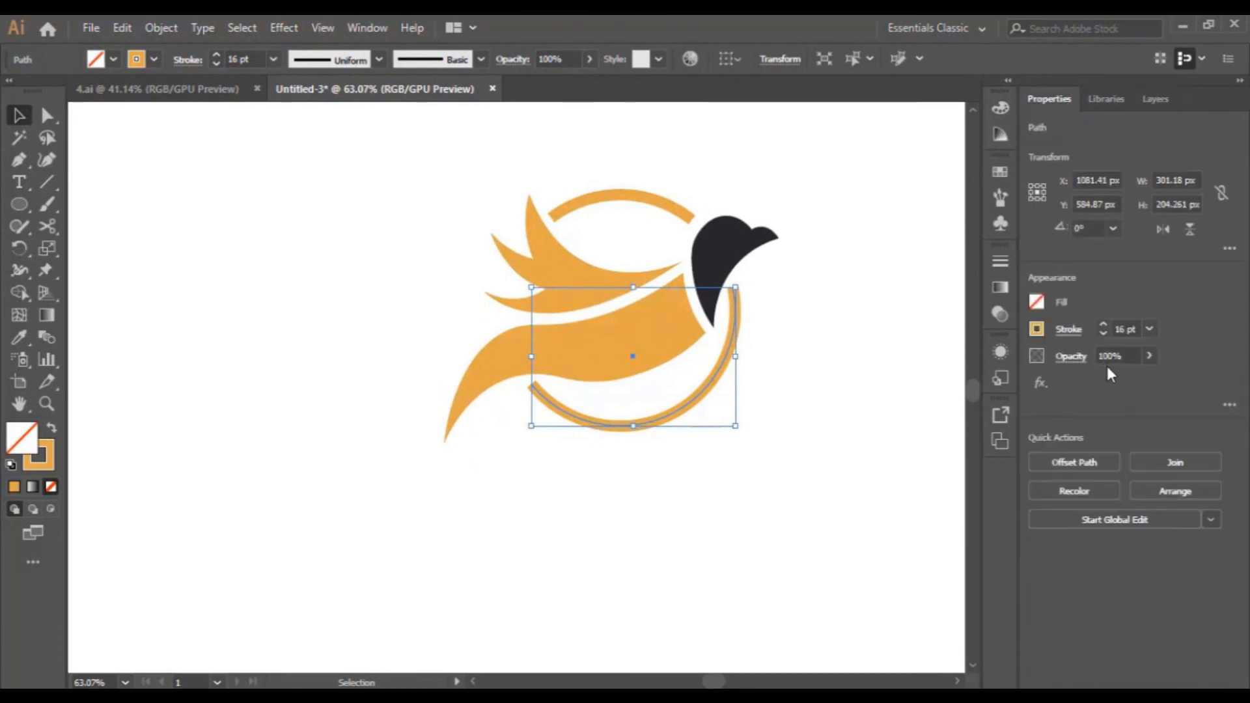
left_click(1069, 329)
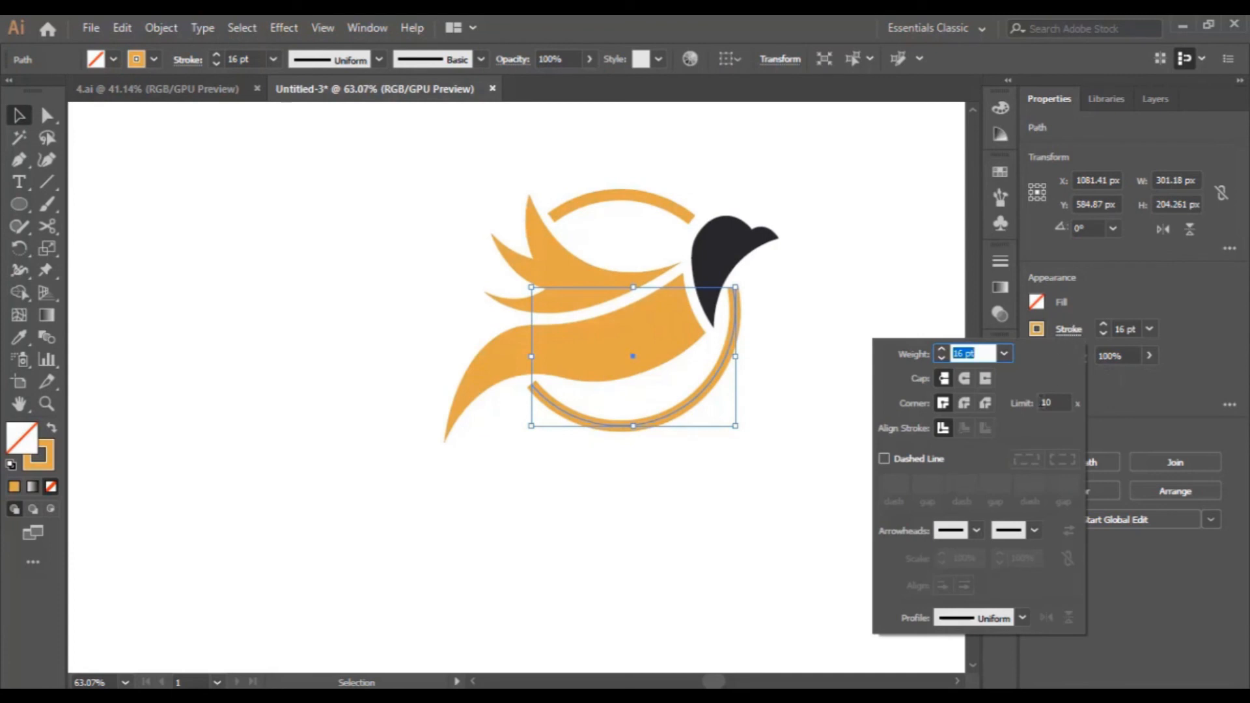
left_click(964, 378)
left_click(713, 481)
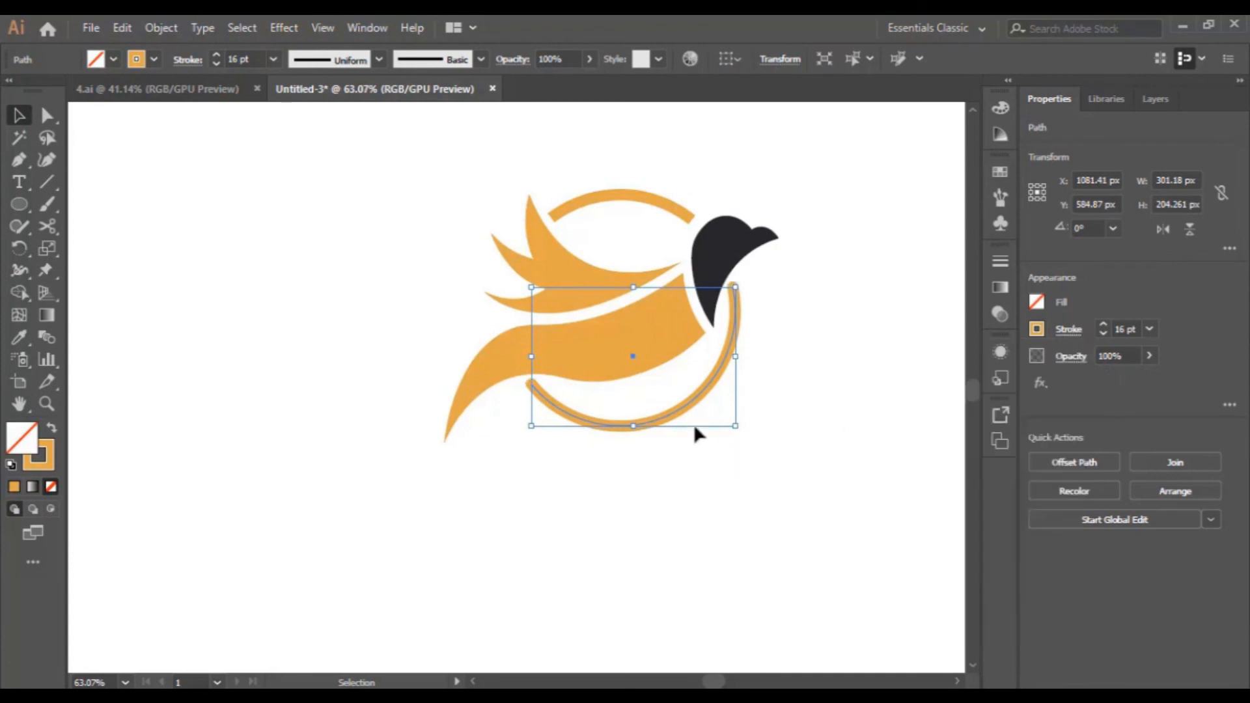
left_click(876, 416)
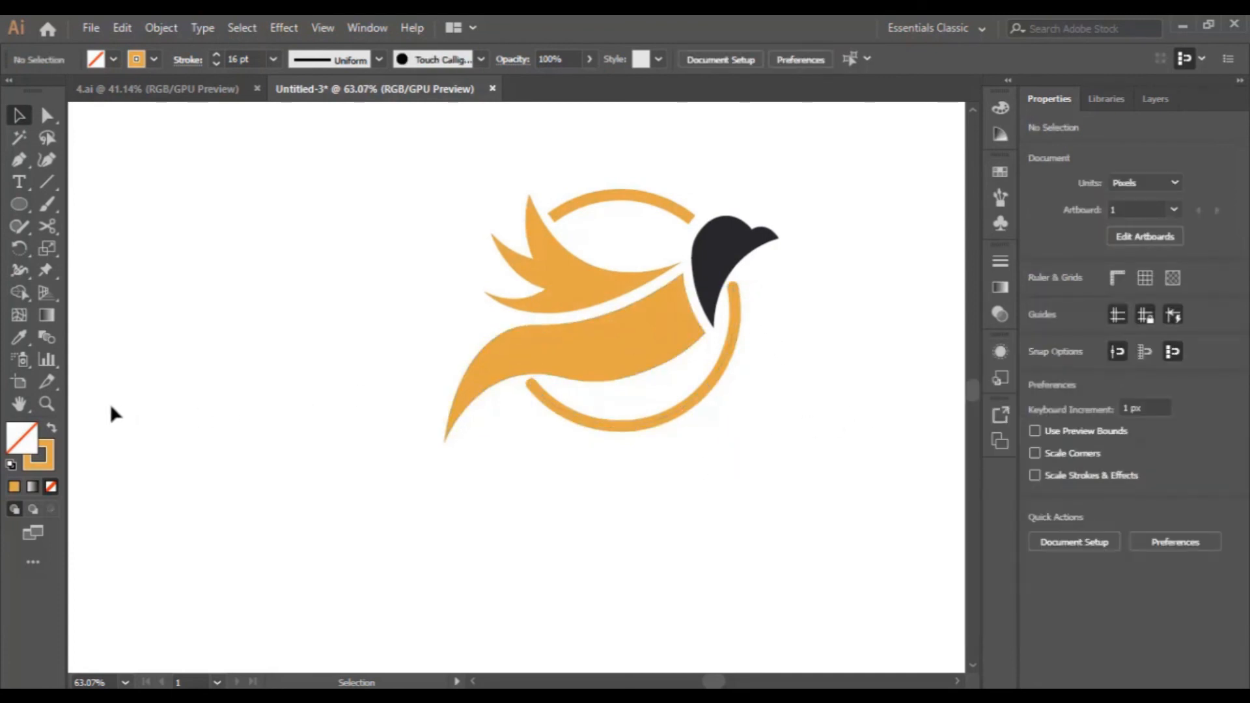
Step: Give the upper arc's stroke round caps and deselect it
left_click(46, 403)
left_click(588, 372)
left_click(536, 421)
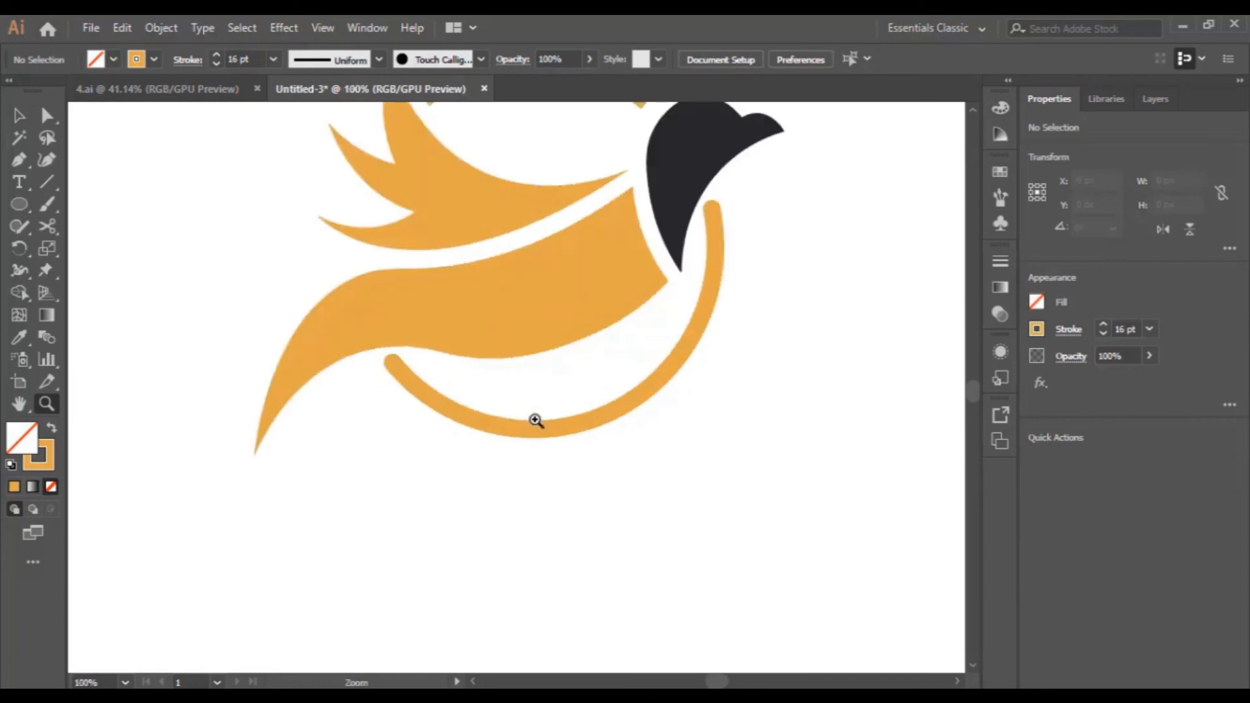
left_click(491, 374)
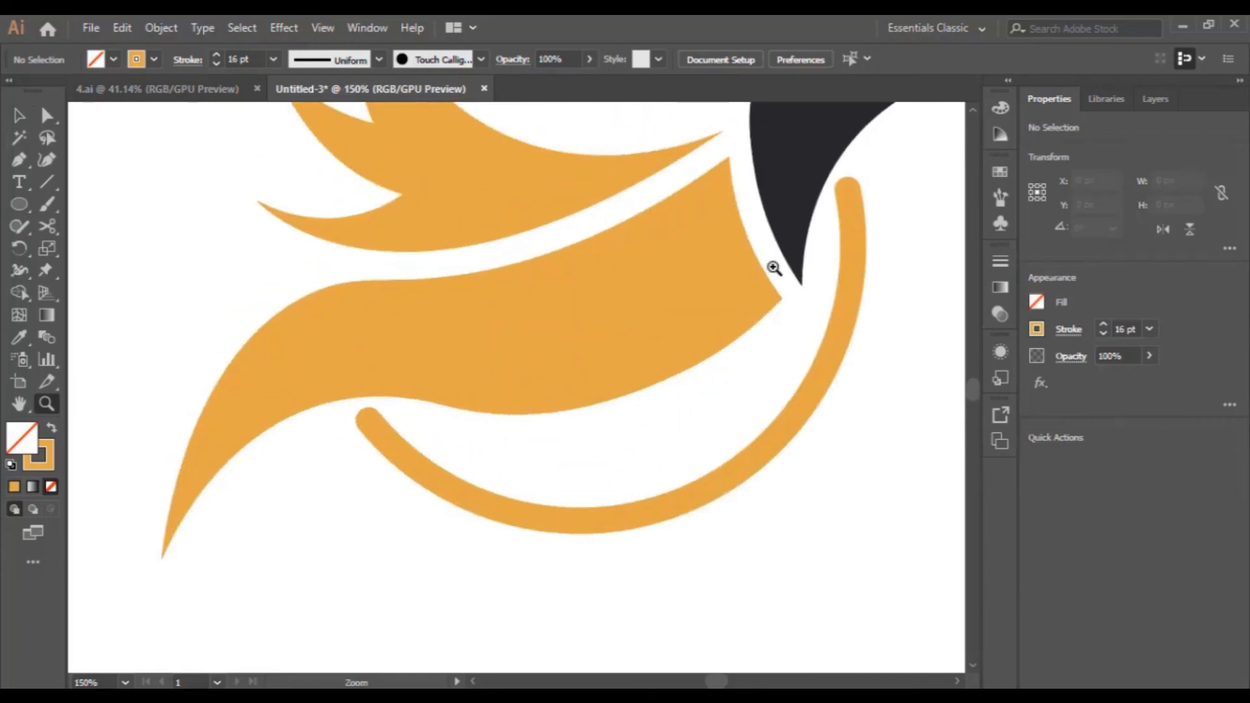
scroll(749, 280, "up", 5)
left_click(19, 115)
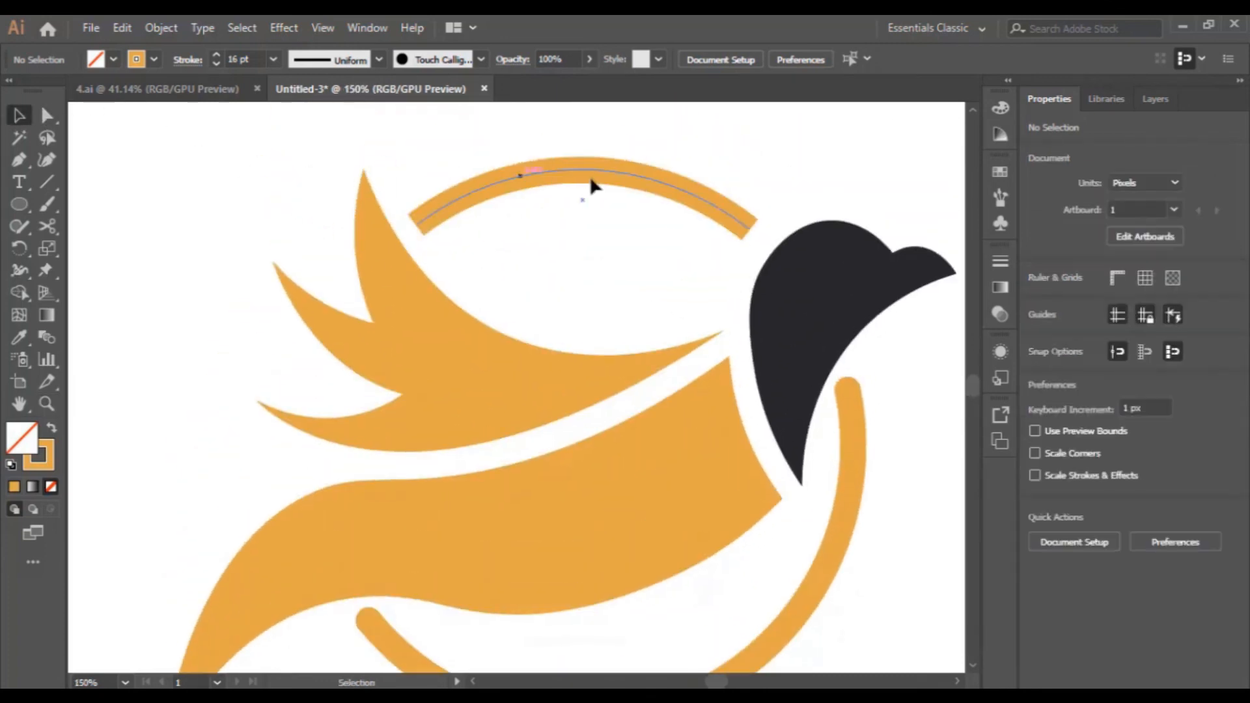
left_click(655, 184)
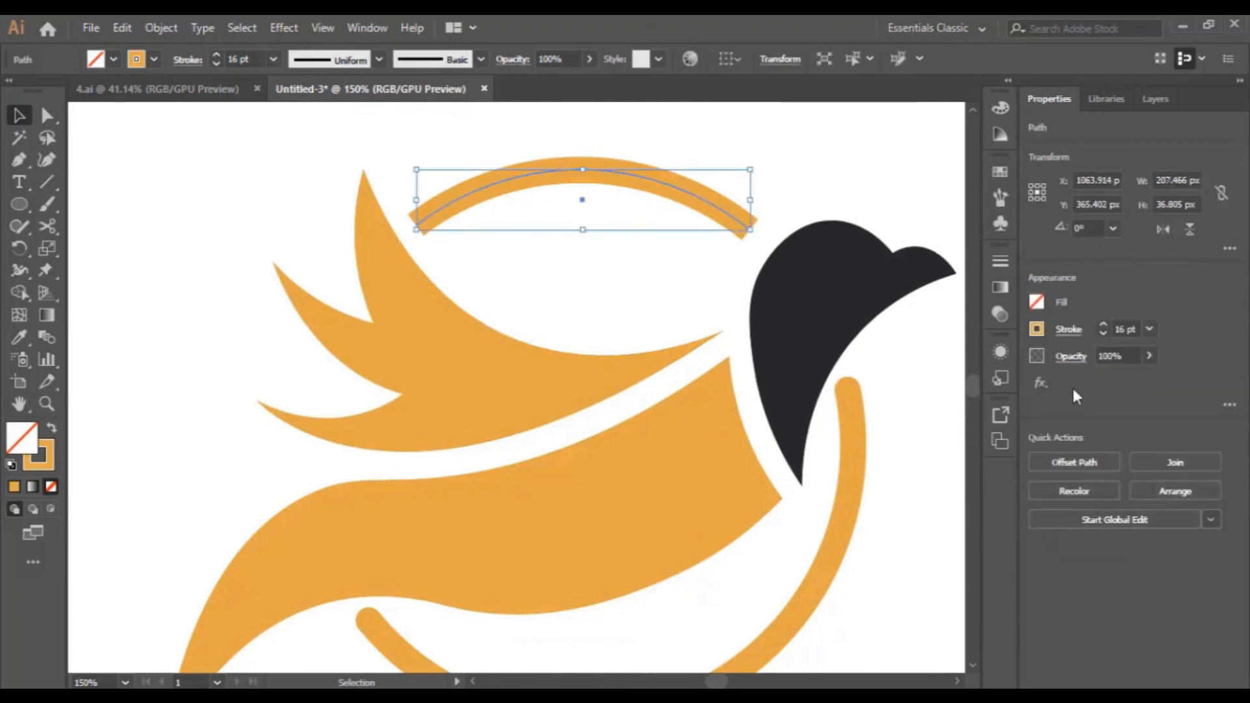
left_click(1066, 329)
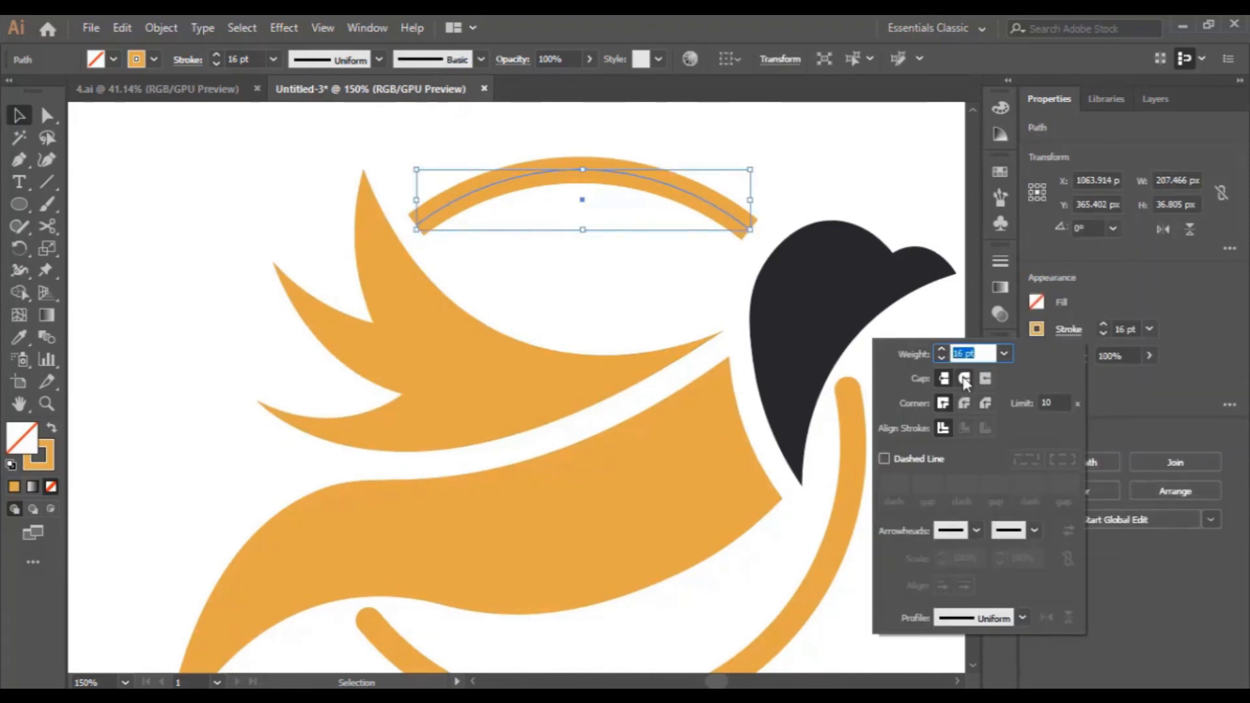
left_click(964, 378)
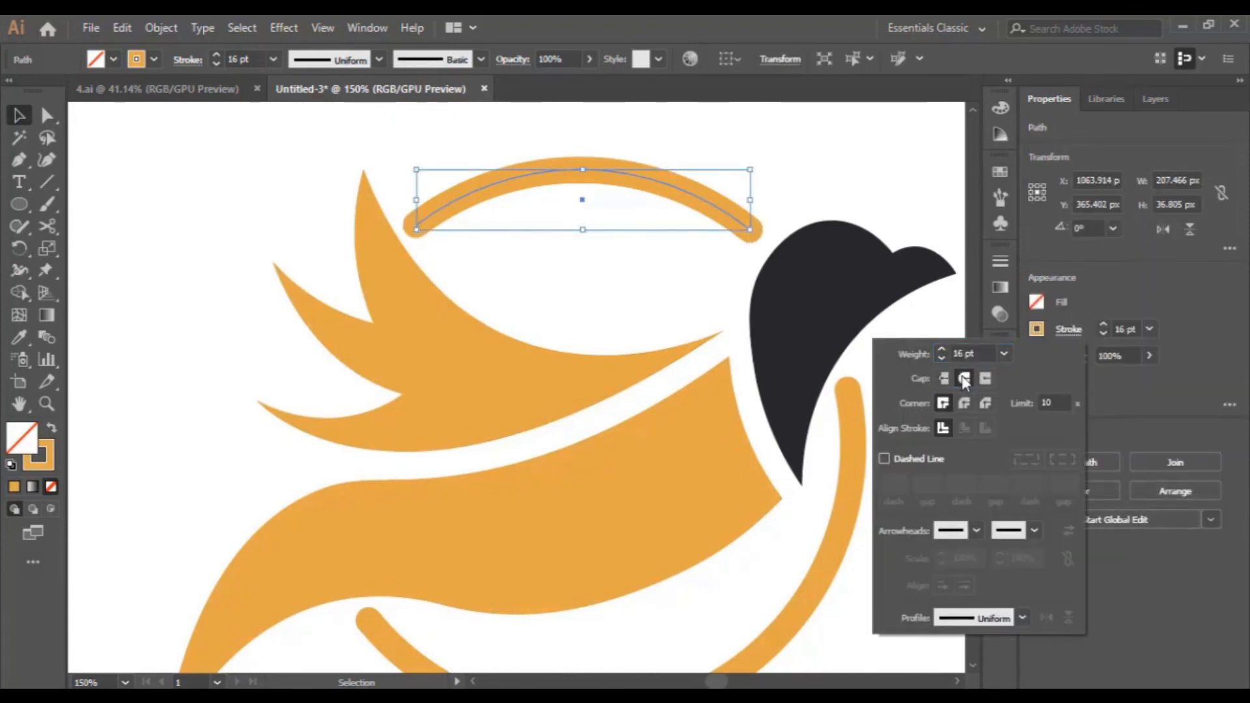
left_click(694, 287)
Step: Add the point text "BIRD LOGO" in the empty area below the ring
scroll(691, 304, "down", 3)
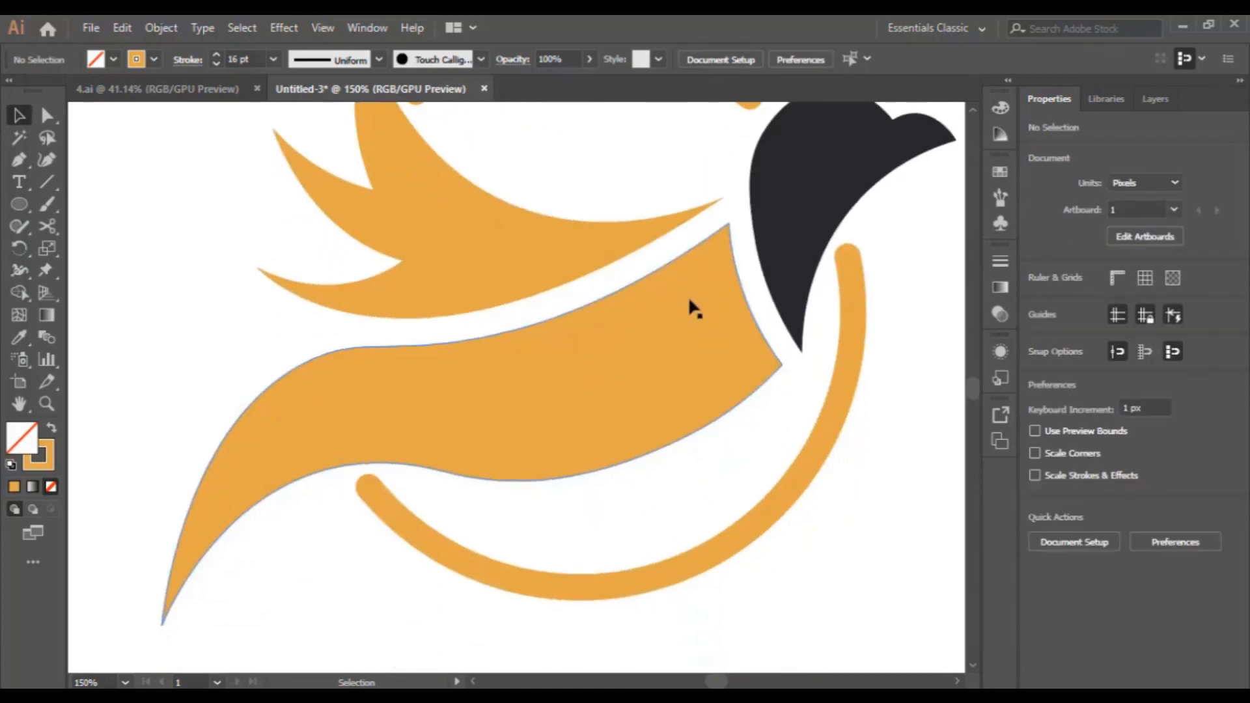
scroll(690, 303, "down", 2)
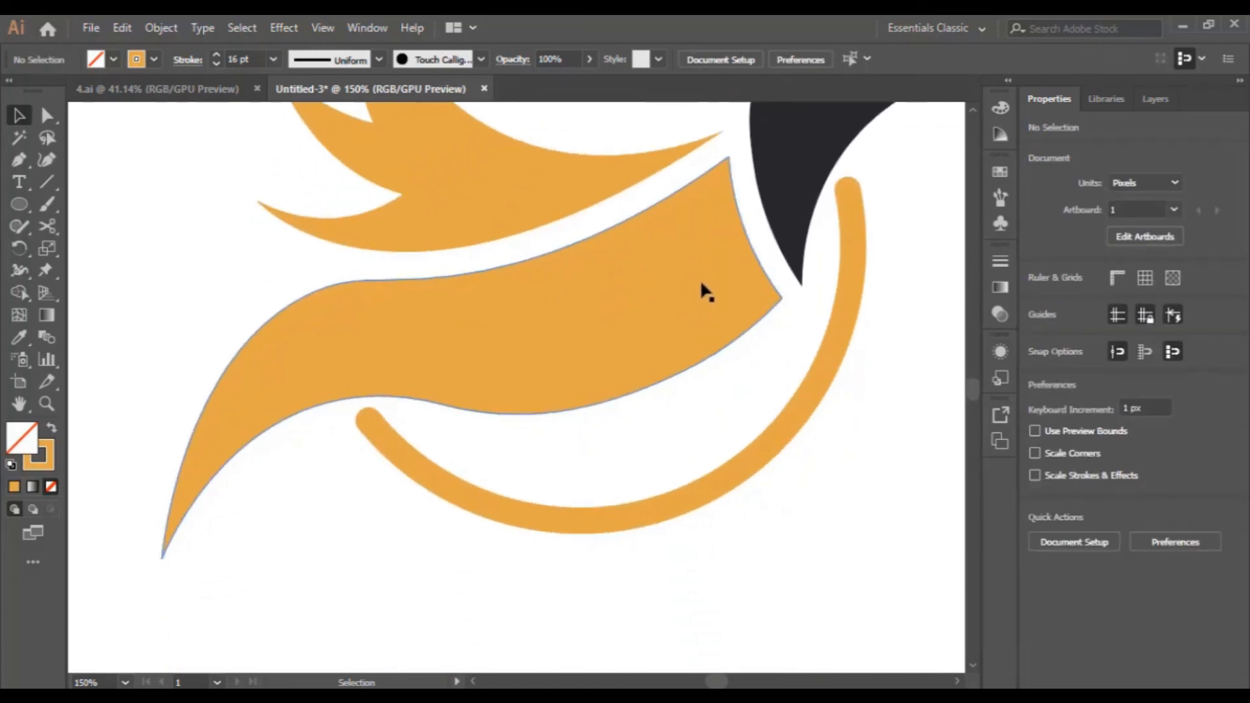
key("ctrl+minus")
key("ctrl+minus")
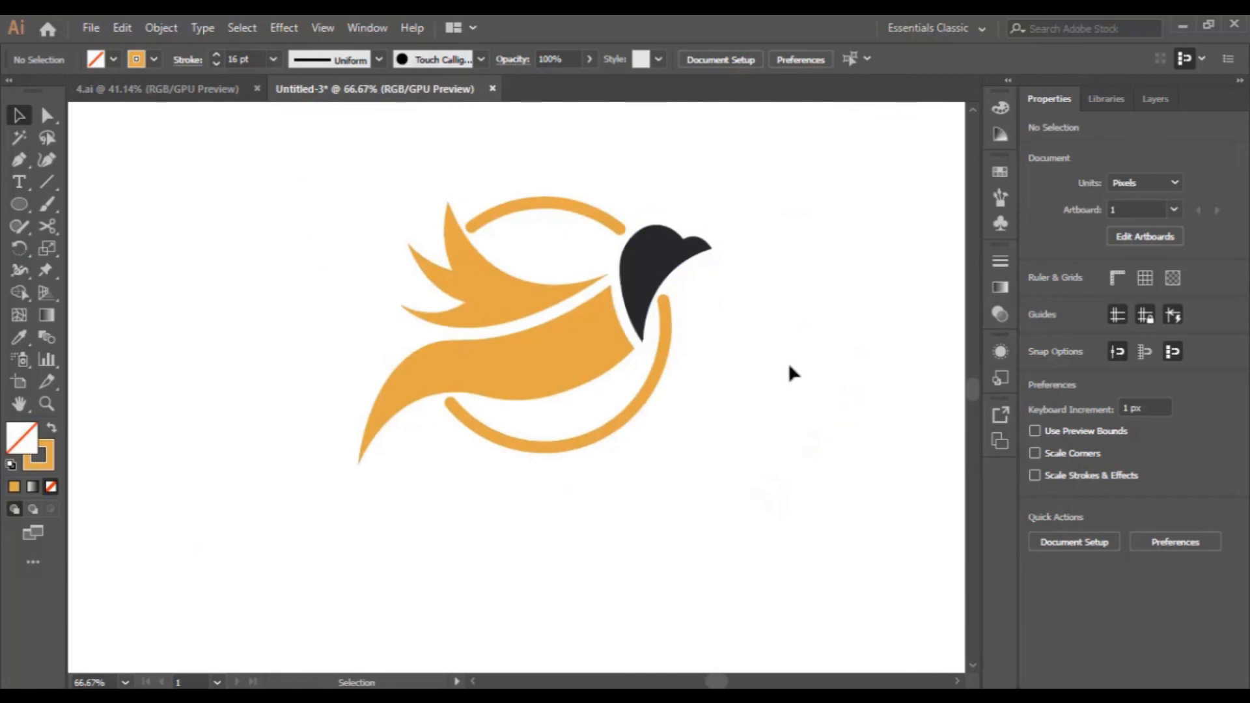
scroll(544, 377, "down", 1)
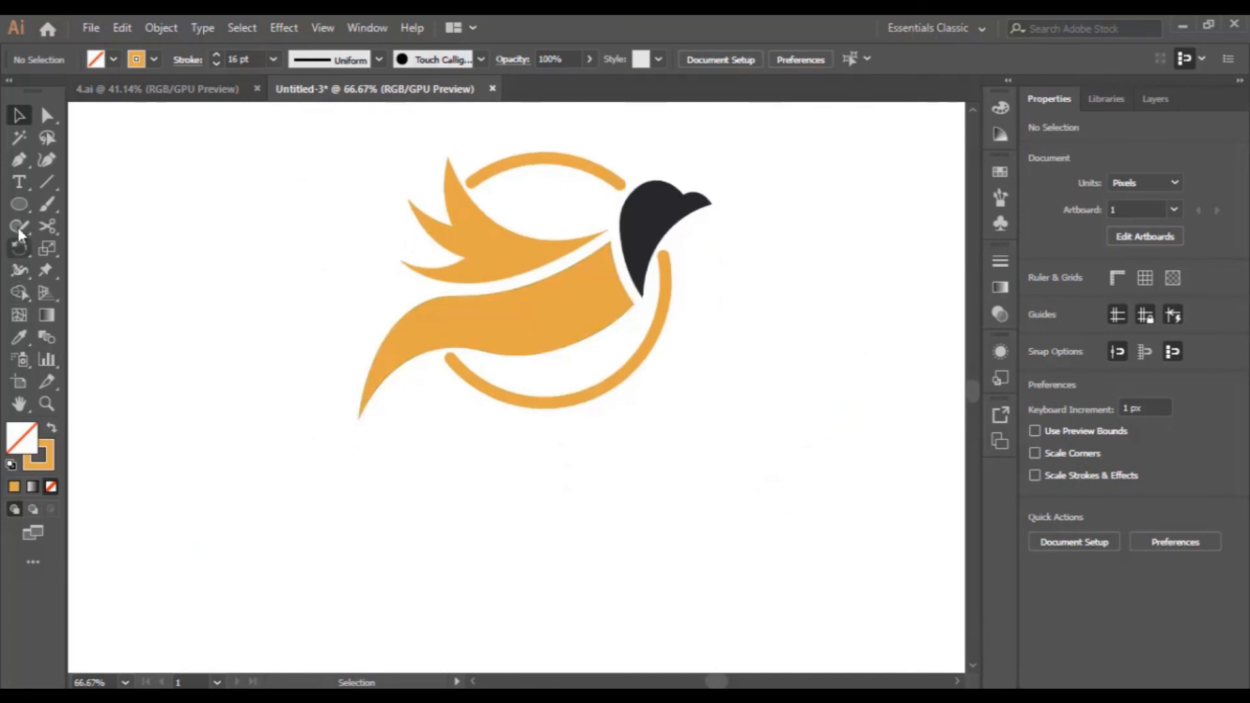
left_click(19, 182)
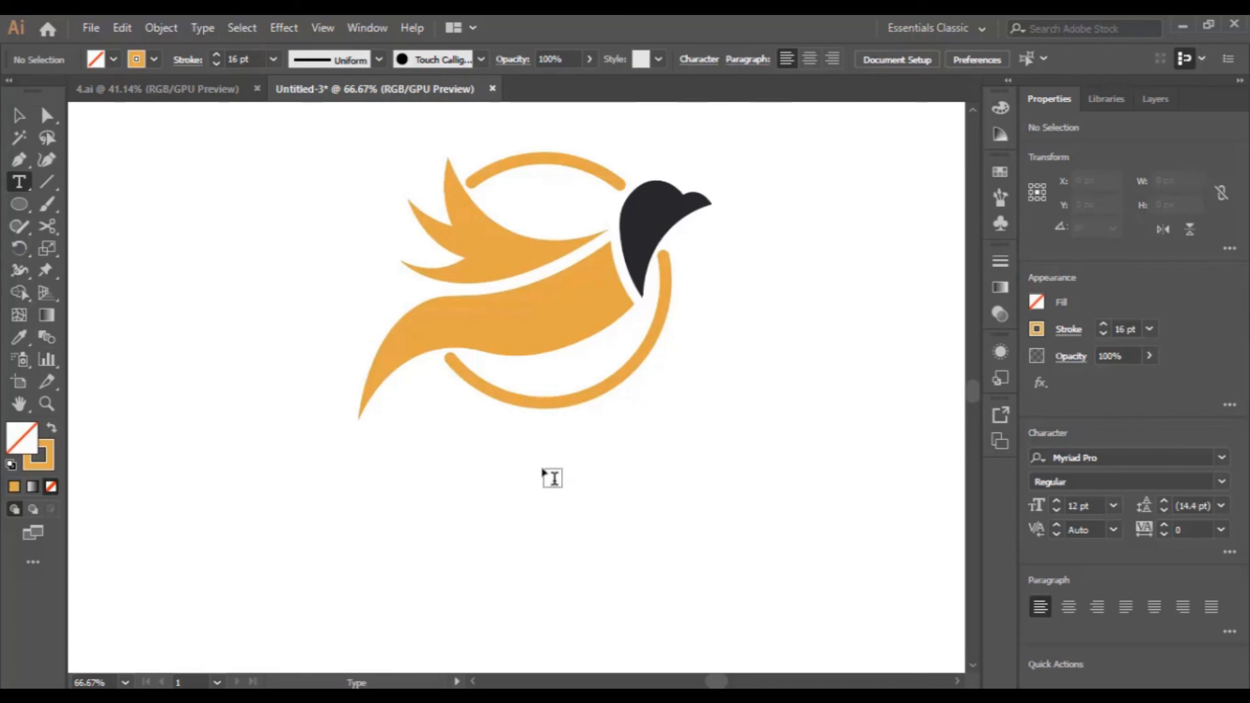
left_click(543, 470)
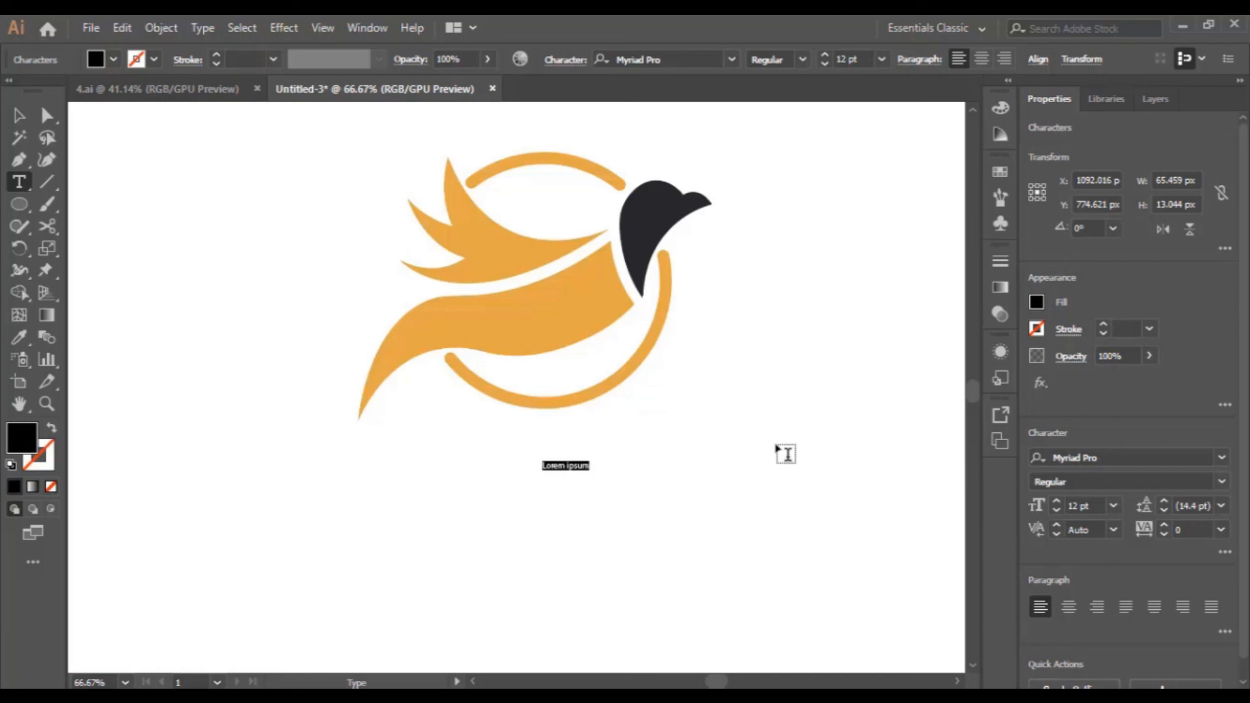
type("BIRD")
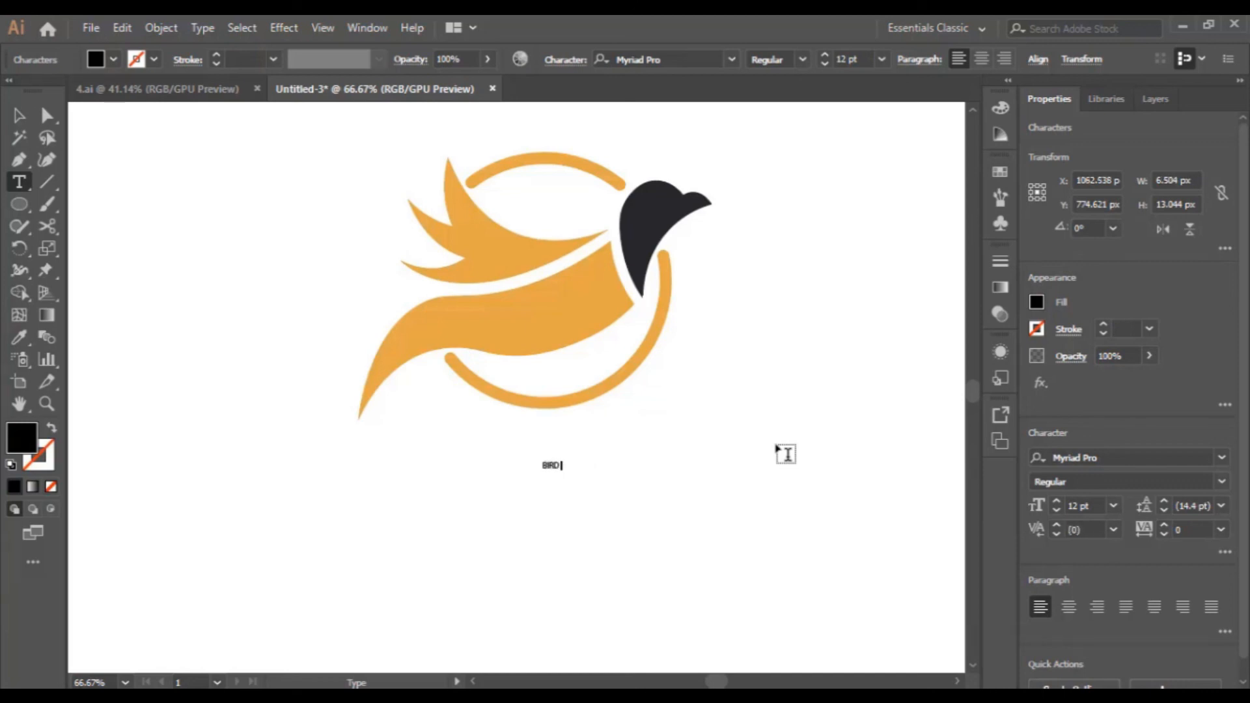
type(" LOGO")
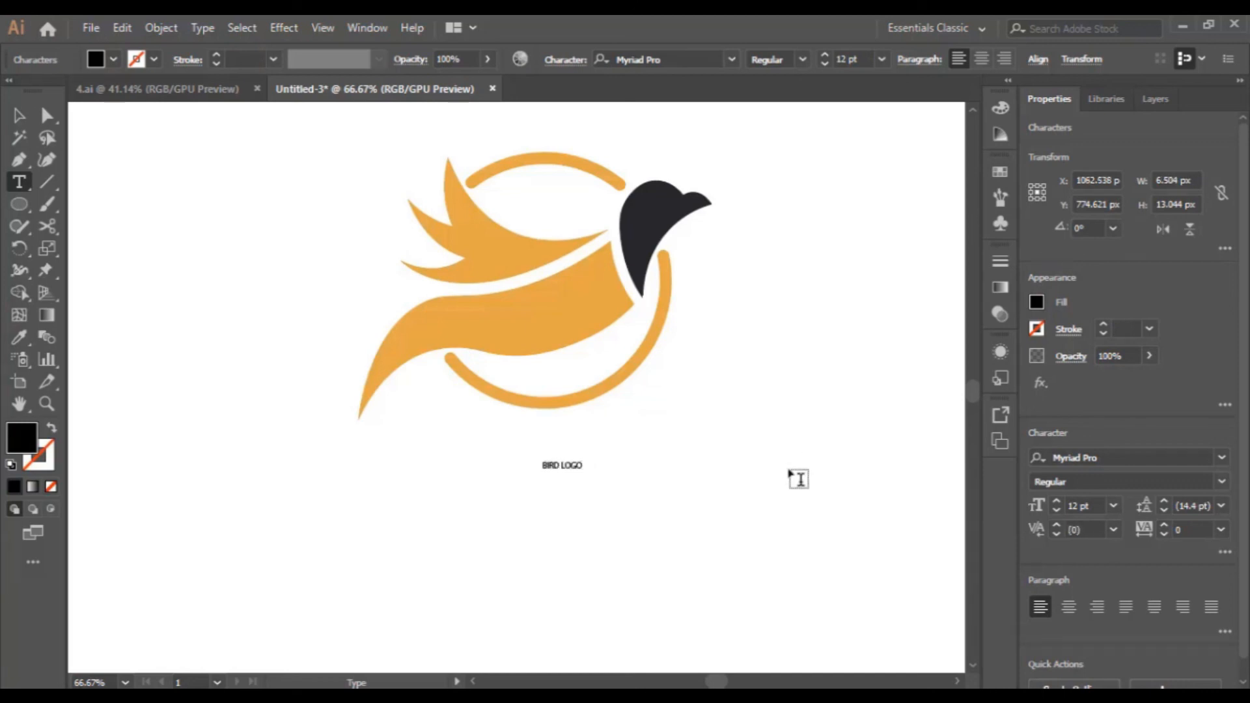
Step: Set the font size of the whole "BIRD LOGO" text to 60 pt
key("ctrl+a")
left_click(881, 60)
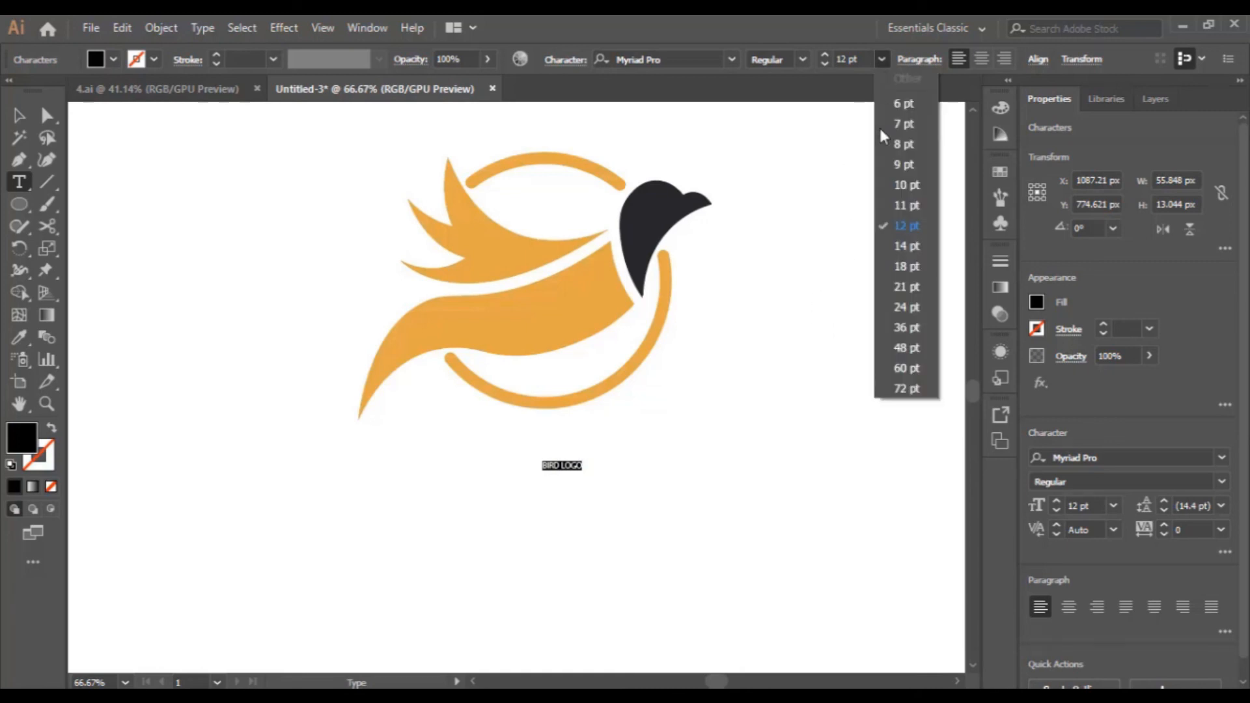
left_click(911, 368)
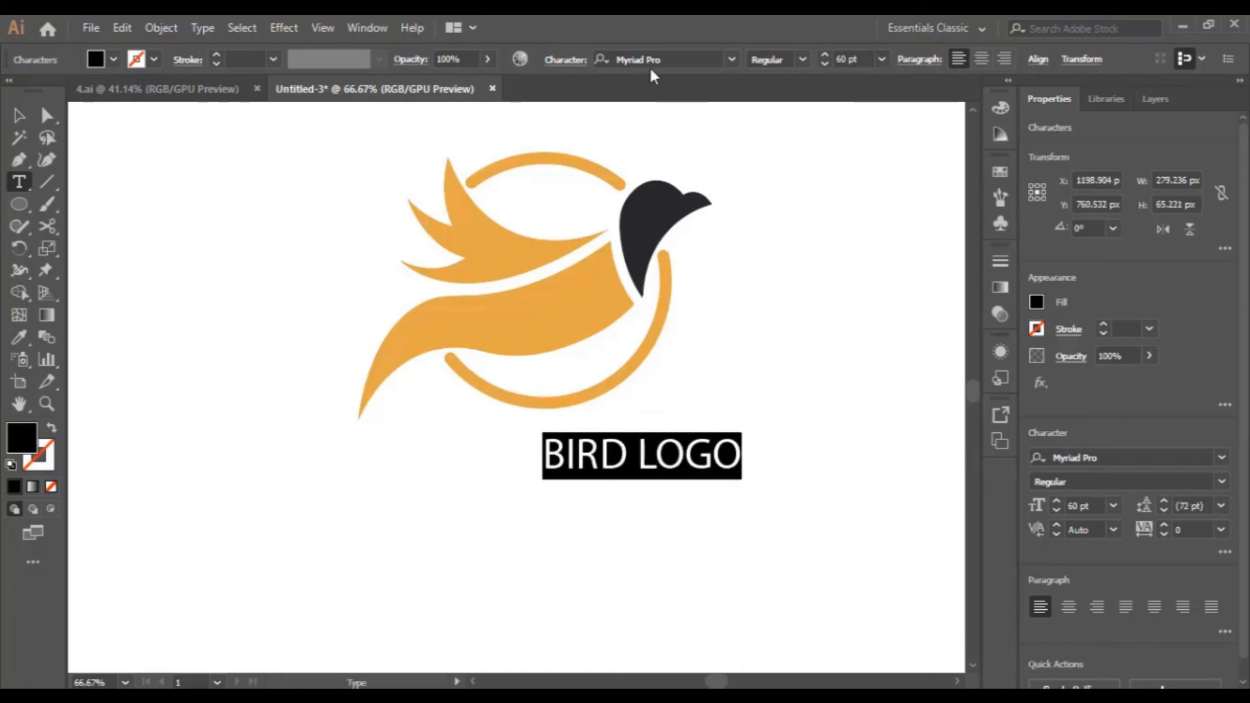
Step: Change the font of the "BIRD LOGO" text to Oswald Regular and finish editing the text
left_click(708, 60)
key("Down")
key("Down")
key("Down")
key("Down")
key("Down")
key("Down")
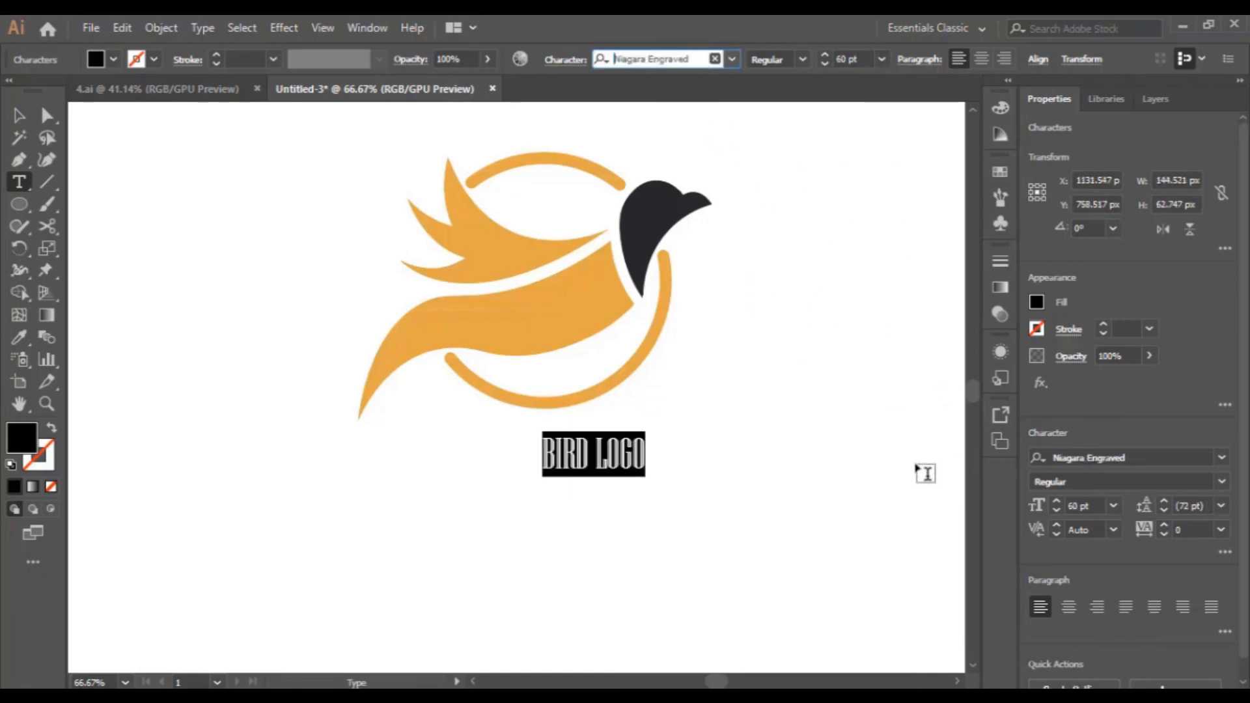
key("Down")
key("Down")
key("Down")
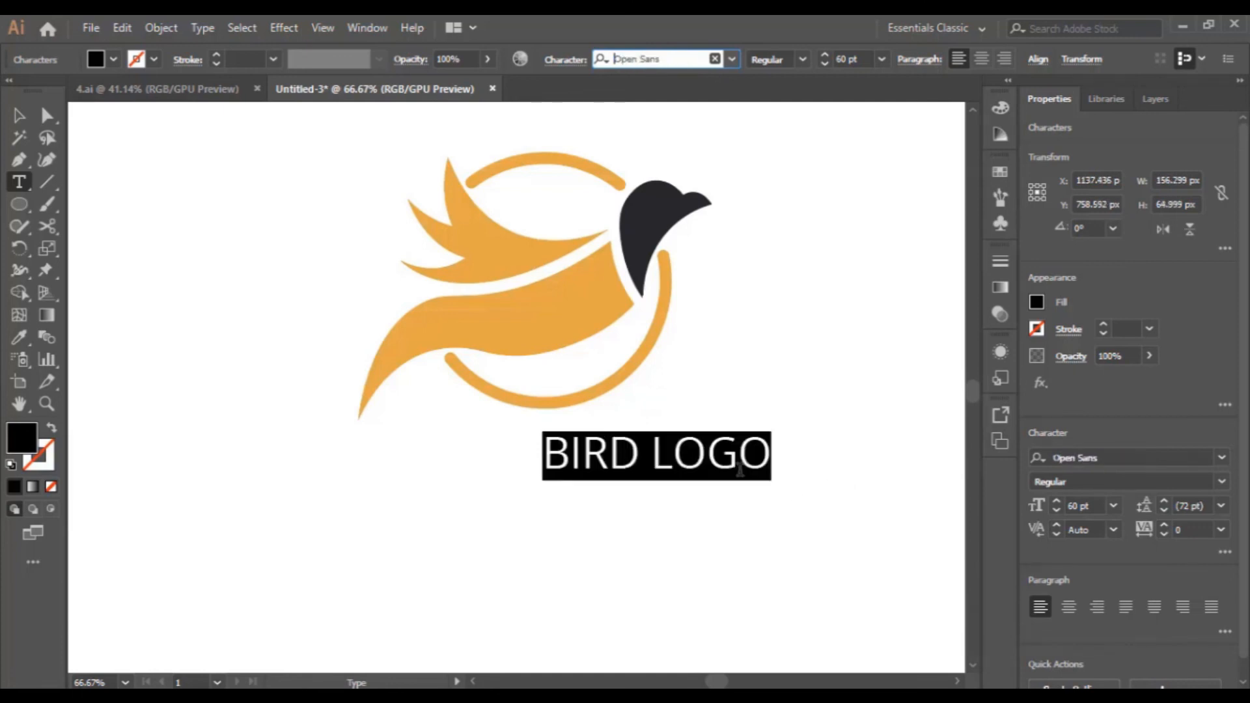
key("Escape")
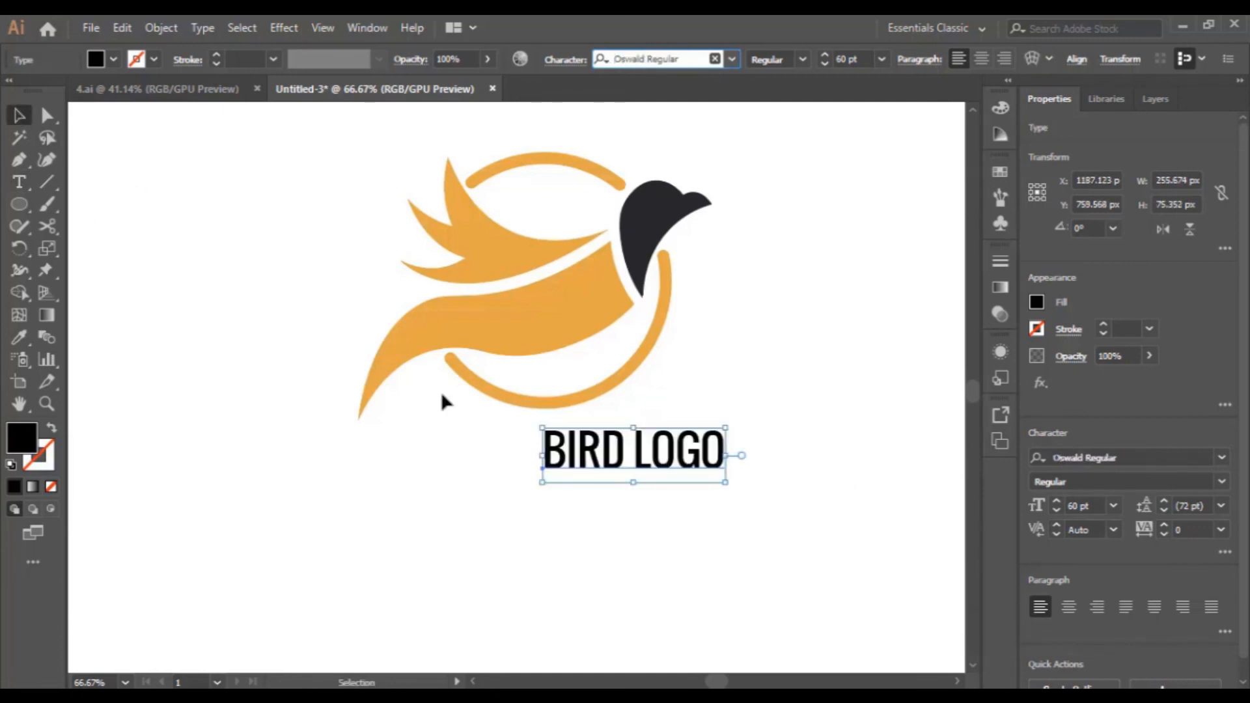
Step: Move the "BIRD LOGO" text so that it sits roughly centred beneath the ring, and deselect it
left_click(785, 508)
left_click_drag(700, 466, 618, 481)
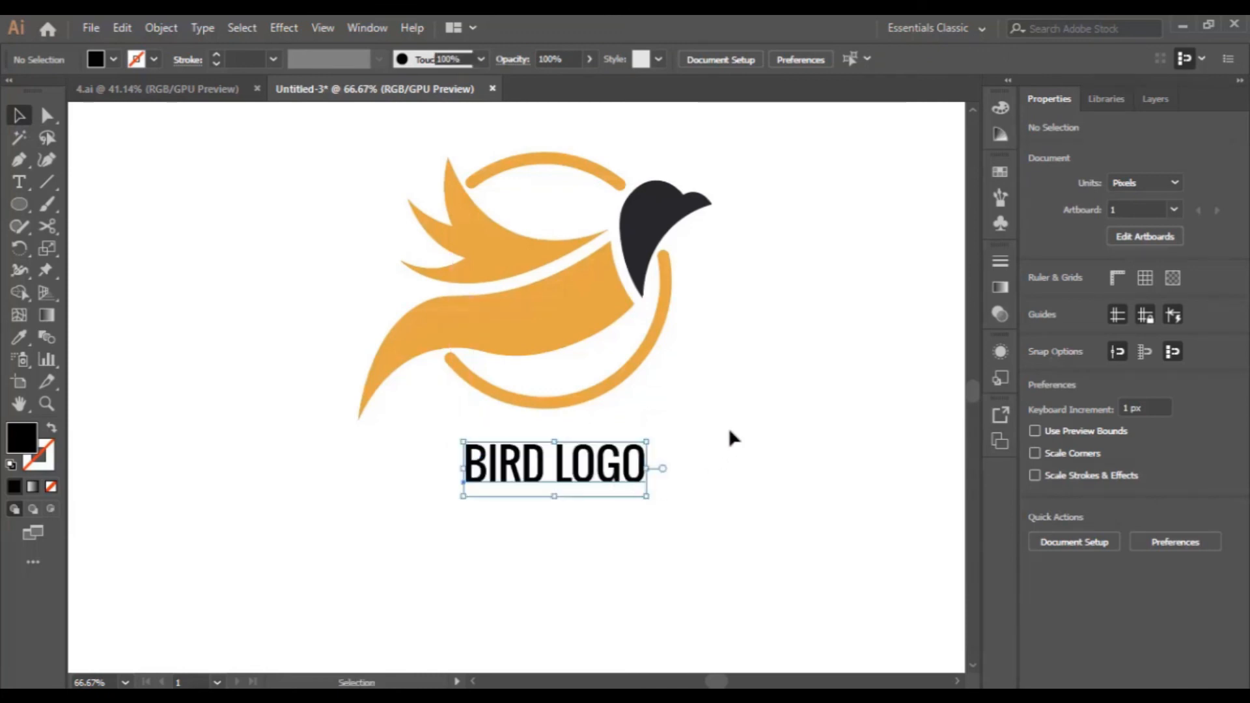
left_click(779, 482)
Step: Recolor the "BIRD LOGO" text with the dark fill sampled from the bird's head using the Eyedropper, and deselect it
scroll(780, 484, "up", 1)
left_click(624, 526)
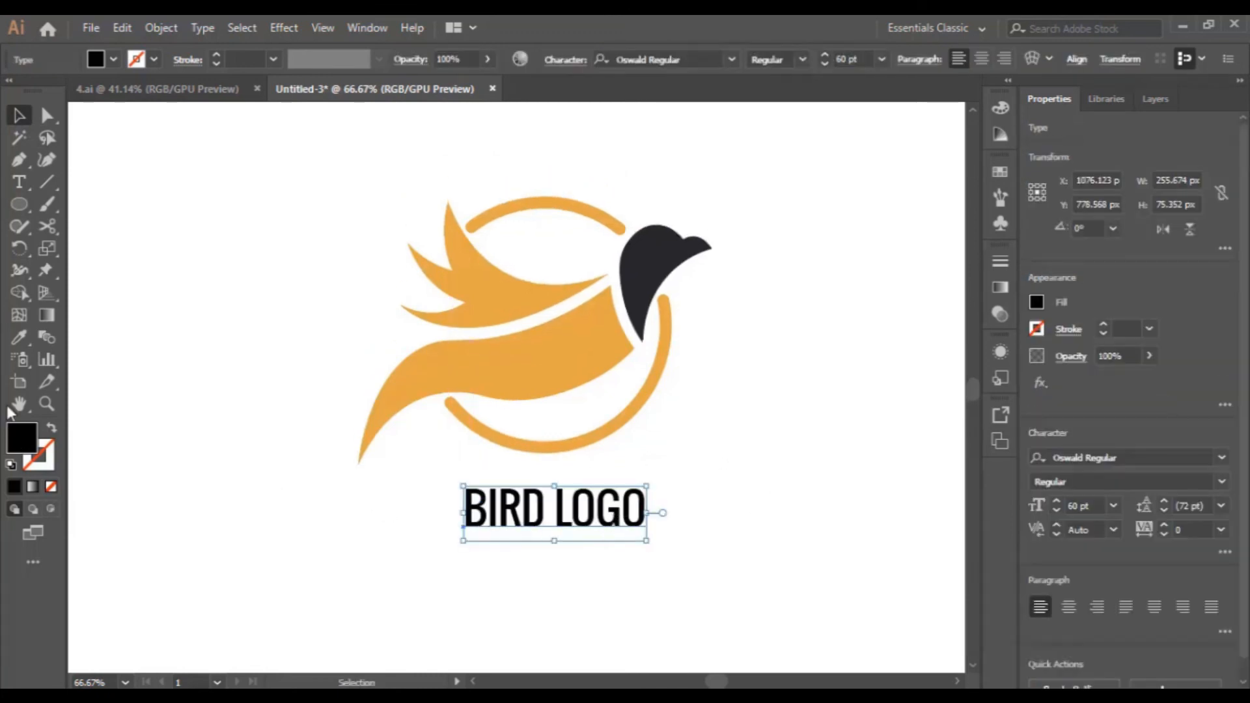
left_click(21, 338)
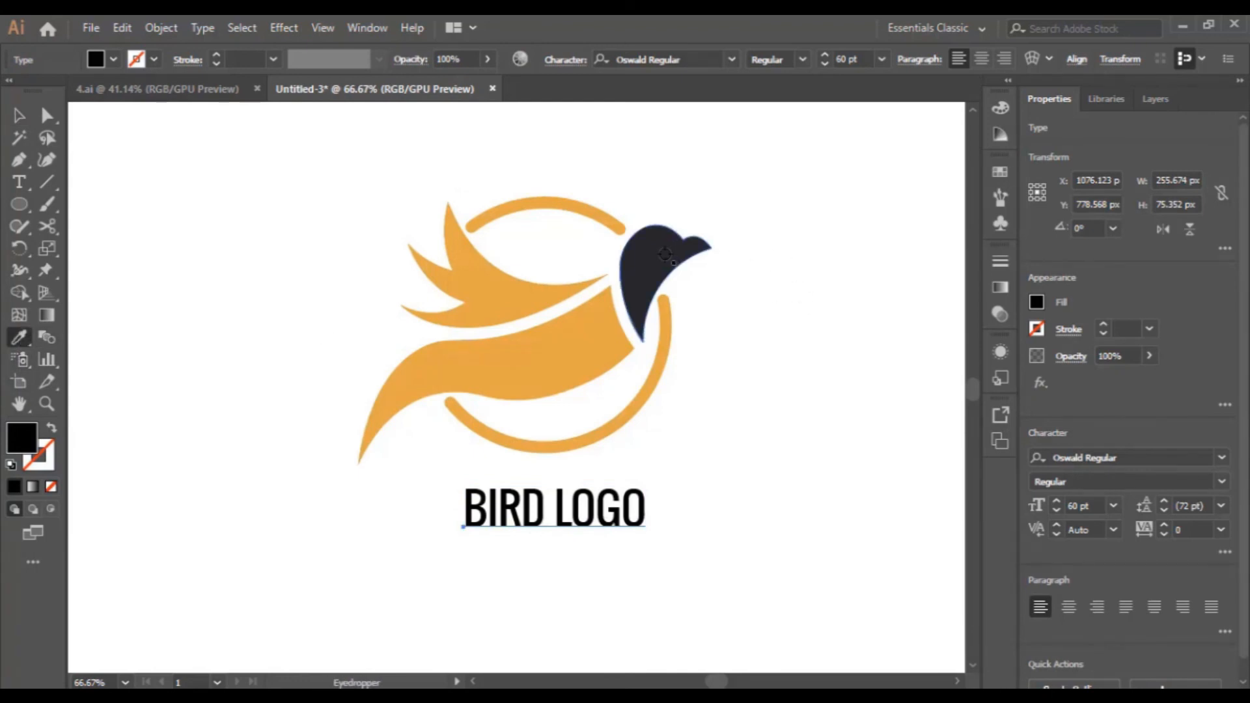
left_click(631, 313)
left_click(24, 114)
left_click(762, 477)
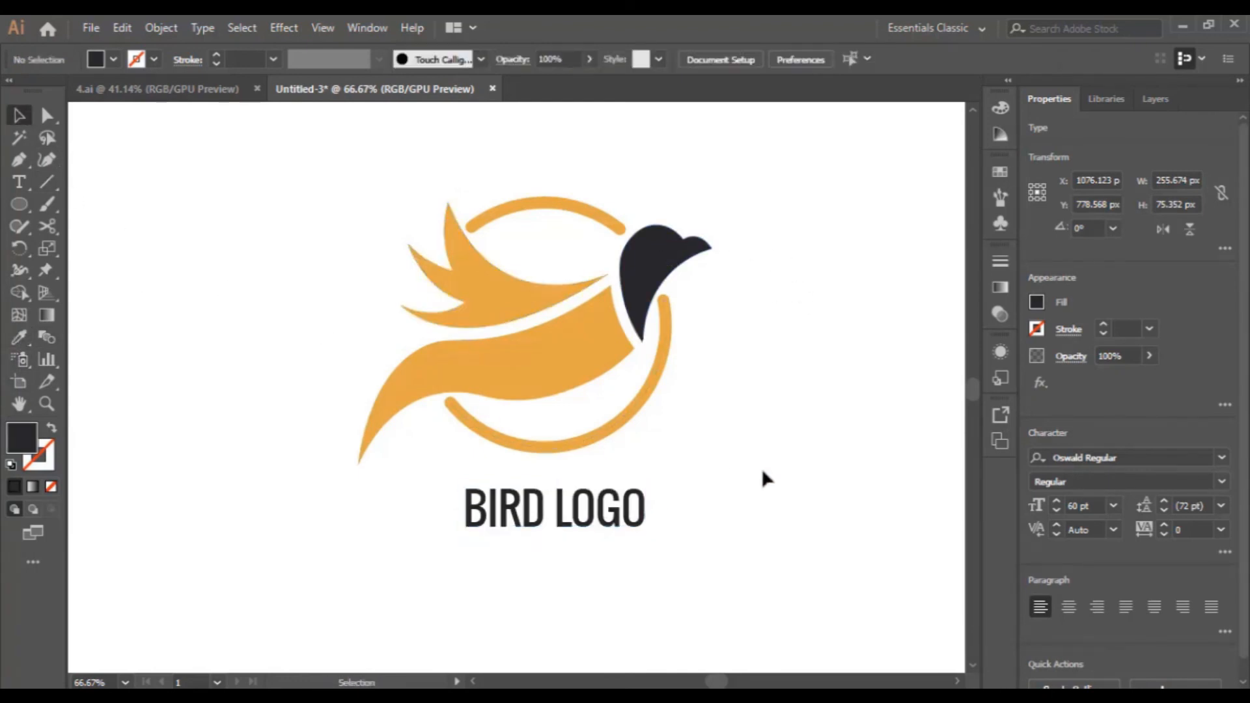
scroll(766, 487, "up", 1)
scroll(768, 487, "down", 1)
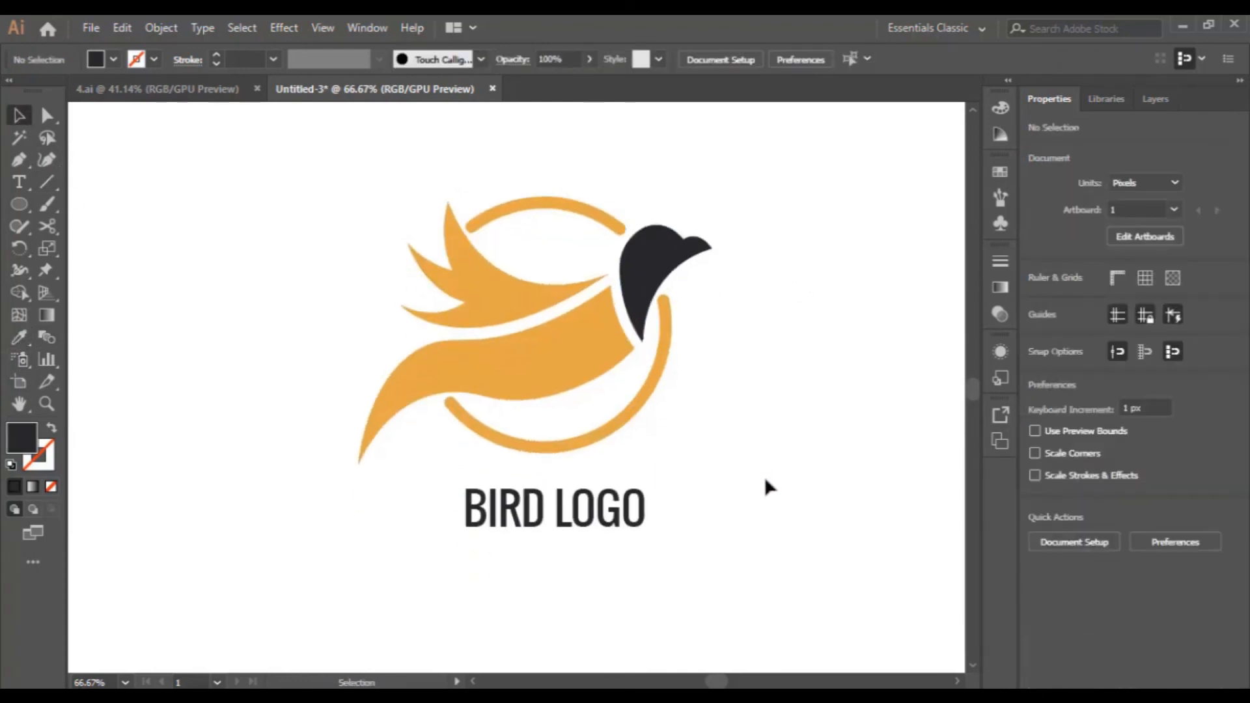